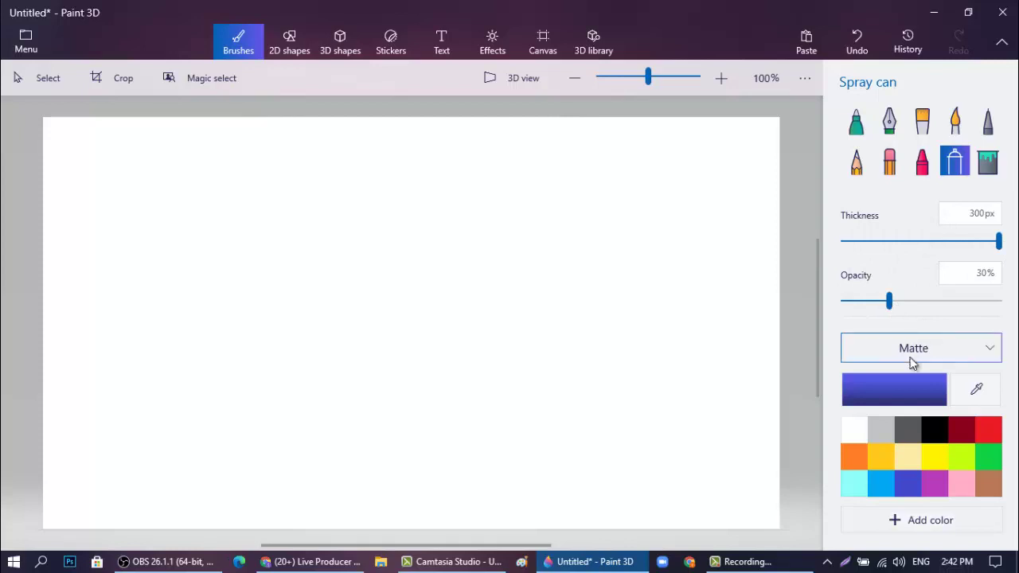
Set the spray can colour to a very dark brown, hex 261503.
left_click(906, 390)
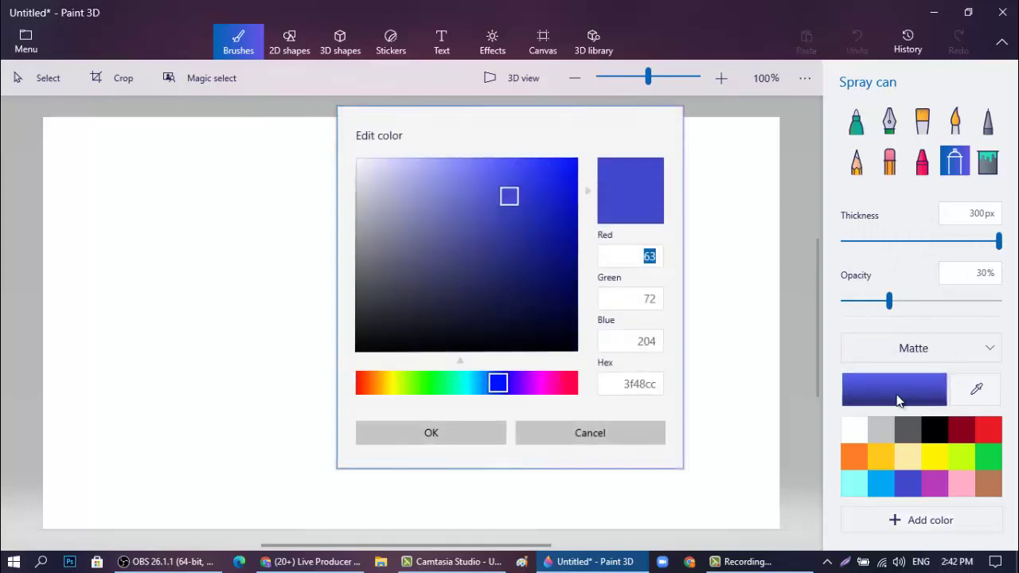
left_click(367, 383)
left_click_drag(359, 383, 386, 383)
left_click_drag(542, 293, 563, 328)
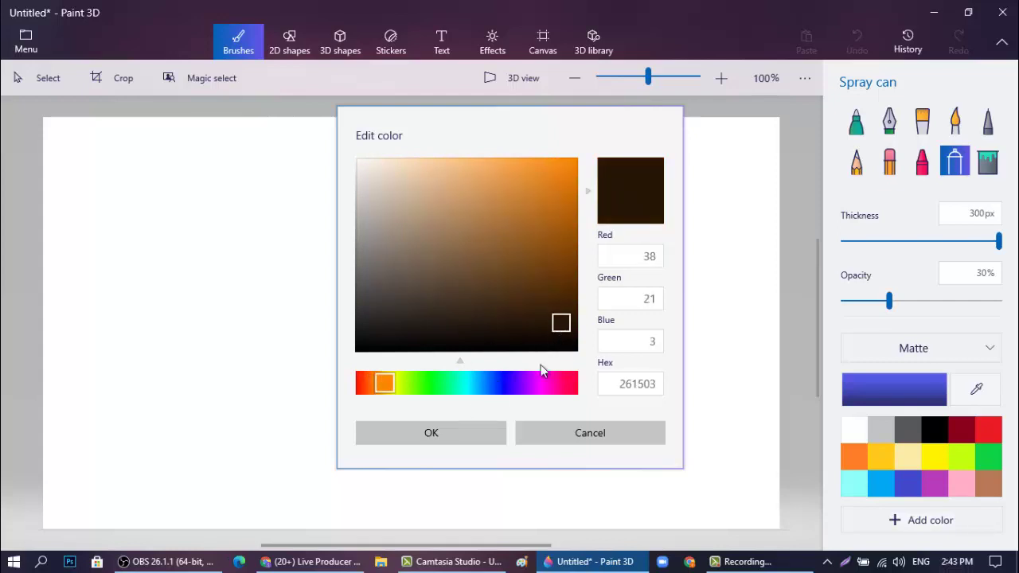
left_click(430, 432)
Spray dark brown shading along the canvas's upper and lower edges, building it up heavily in the upper-right area.
mouse_move(727, 184)
left_mouse_down()
mouse_move(758, 166)
mouse_move(743, 138)
mouse_move(634, 120)
mouse_move(533, 140)
mouse_move(301, 120)
mouse_move(79, 131)
left_mouse_up()
mouse_move(475, 227)
left_mouse_down()
mouse_move(630, 233)
mouse_move(664, 185)
mouse_move(686, 226)
mouse_move(722, 256)
mouse_move(761, 231)
left_mouse_up()
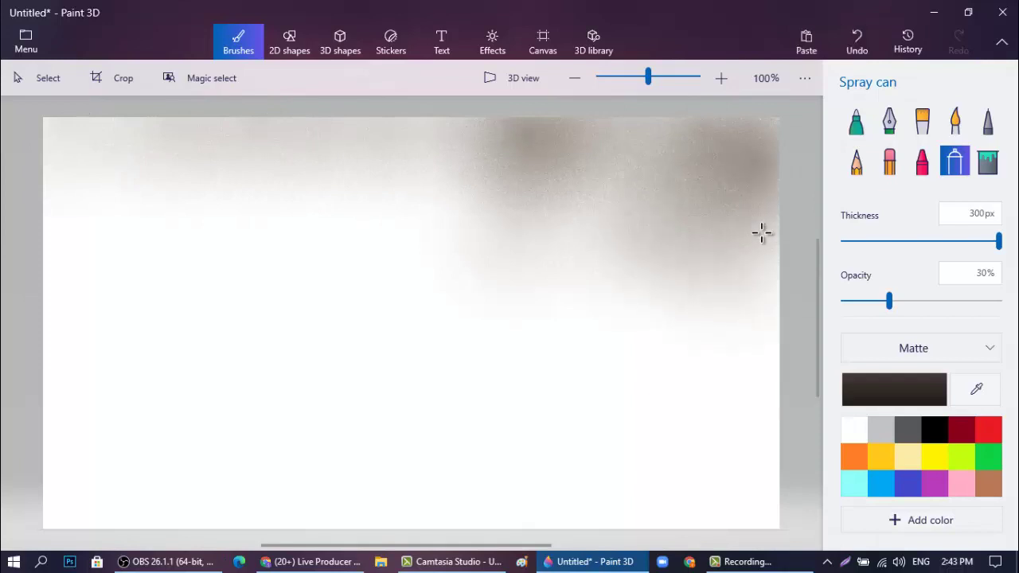
mouse_move(468, 200)
left_mouse_down()
mouse_move(659, 189)
mouse_move(576, 148)
mouse_move(646, 124)
mouse_move(599, 140)
mouse_move(459, 136)
mouse_move(396, 122)
mouse_move(500, 162)
mouse_move(741, 308)
mouse_move(753, 281)
left_mouse_up()
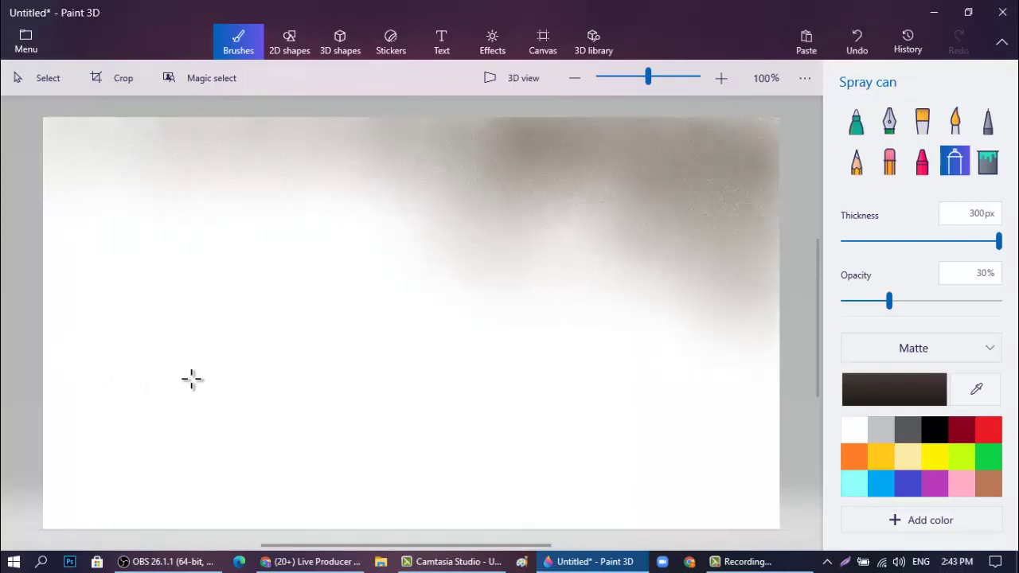
mouse_move(745, 491)
left_mouse_down()
mouse_move(517, 516)
mouse_move(41, 520)
left_mouse_up()
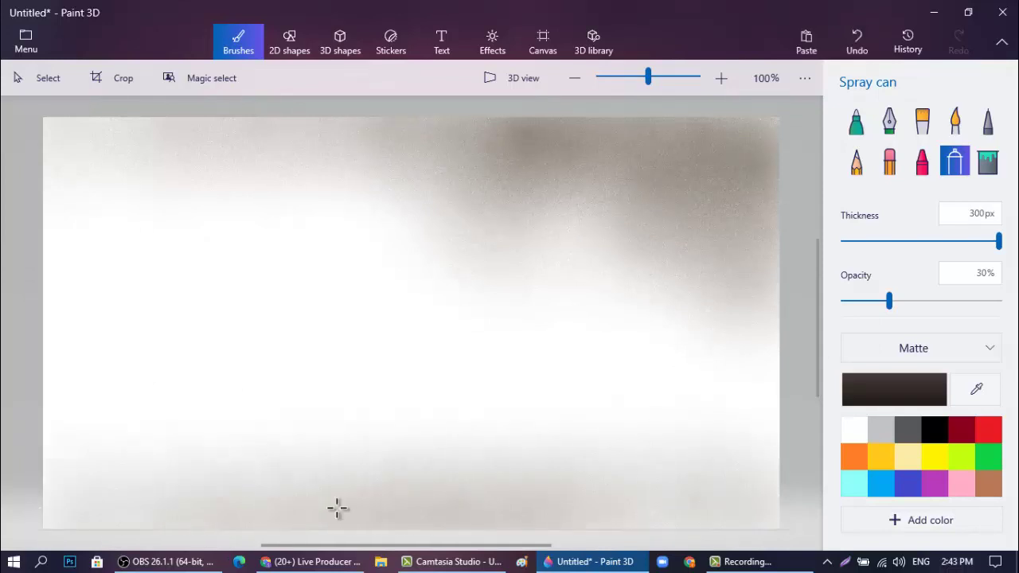
mouse_move(698, 520)
left_mouse_down()
mouse_move(772, 521)
mouse_move(39, 501)
left_mouse_up()
left_click_drag(744, 491, 764, 424)
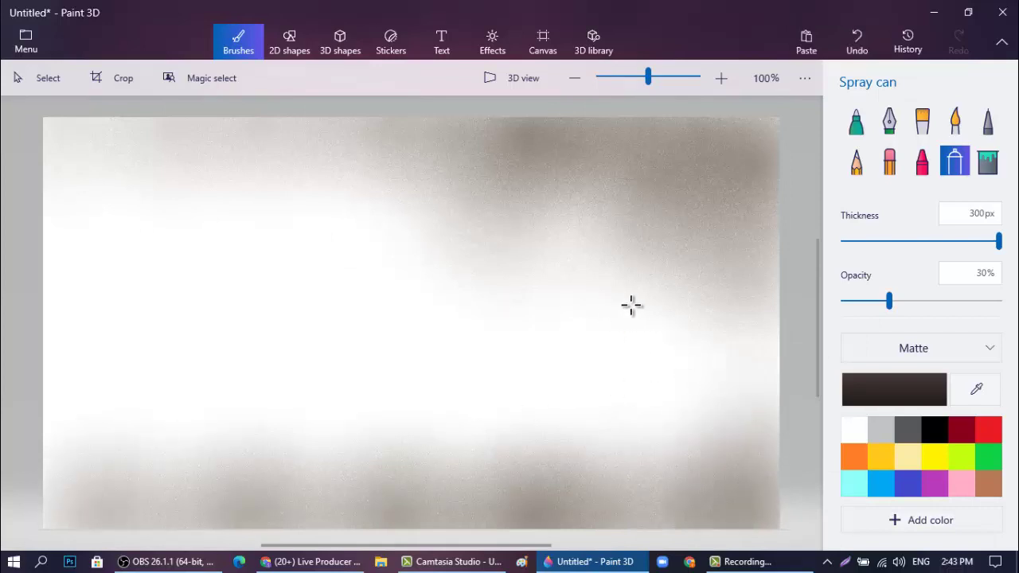
Change the spray colour to a lighter brown, hex 522e07, and set the opacity to 90%.
left_click(868, 389)
left_click_drag(560, 322, 559, 293)
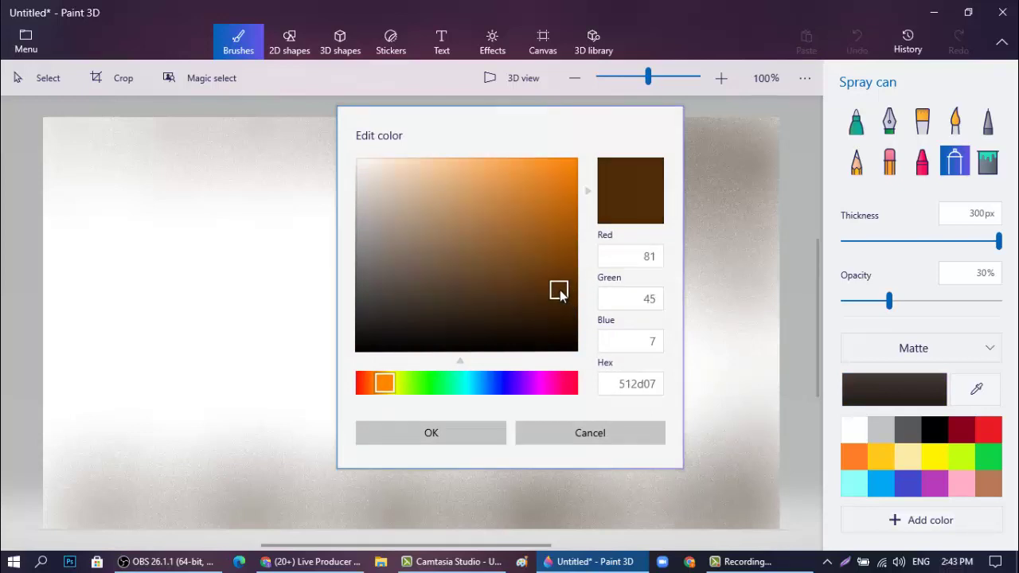
left_click(466, 432)
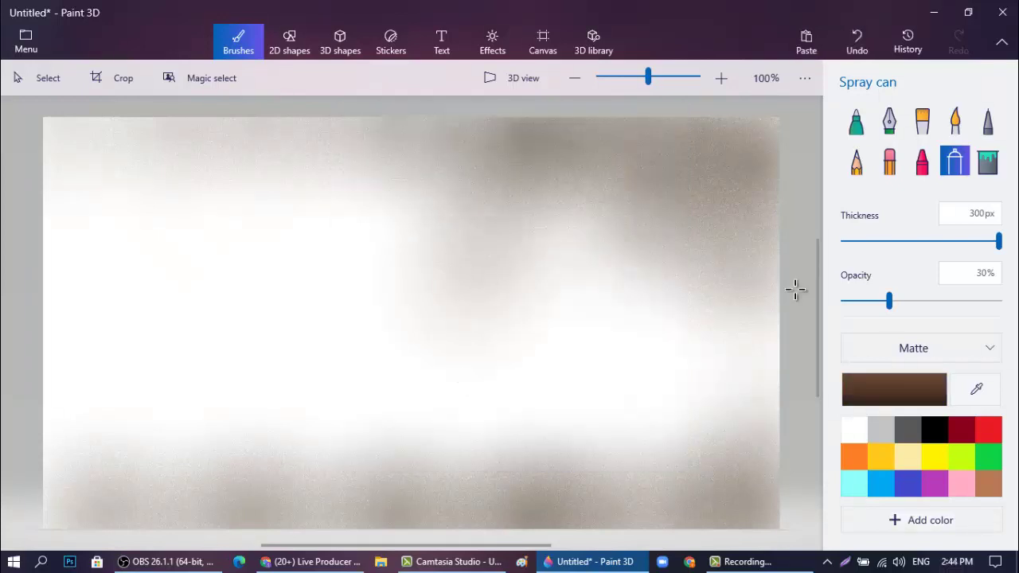
left_click_drag(889, 300, 983, 300)
Spray brown over the canvas's upper-right area, along the upper edge, and across the whole lower edge.
left_click(699, 288)
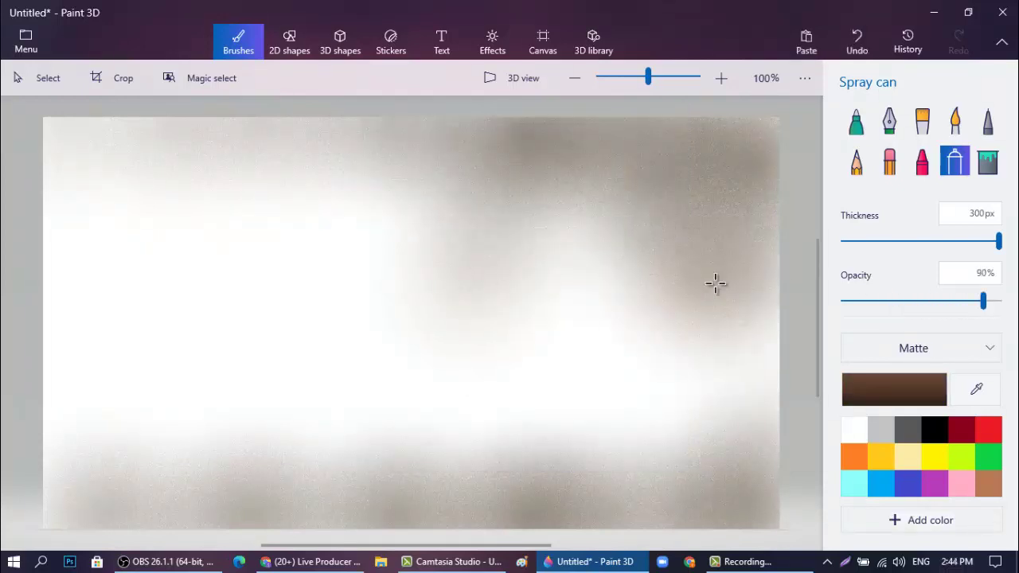
mouse_move(715, 282)
left_mouse_down()
mouse_move(749, 315)
mouse_move(678, 267)
mouse_move(658, 224)
mouse_move(583, 179)
mouse_move(501, 153)
mouse_move(712, 162)
mouse_move(751, 125)
mouse_move(644, 133)
mouse_move(727, 200)
mouse_move(773, 223)
left_mouse_up()
mouse_move(425, 125)
left_mouse_down()
mouse_move(226, 114)
mouse_move(260, 127)
mouse_move(184, 115)
mouse_move(47, 125)
left_mouse_up()
mouse_move(753, 464)
left_mouse_down()
mouse_move(688, 481)
mouse_move(700, 511)
mouse_move(69, 517)
left_mouse_up()
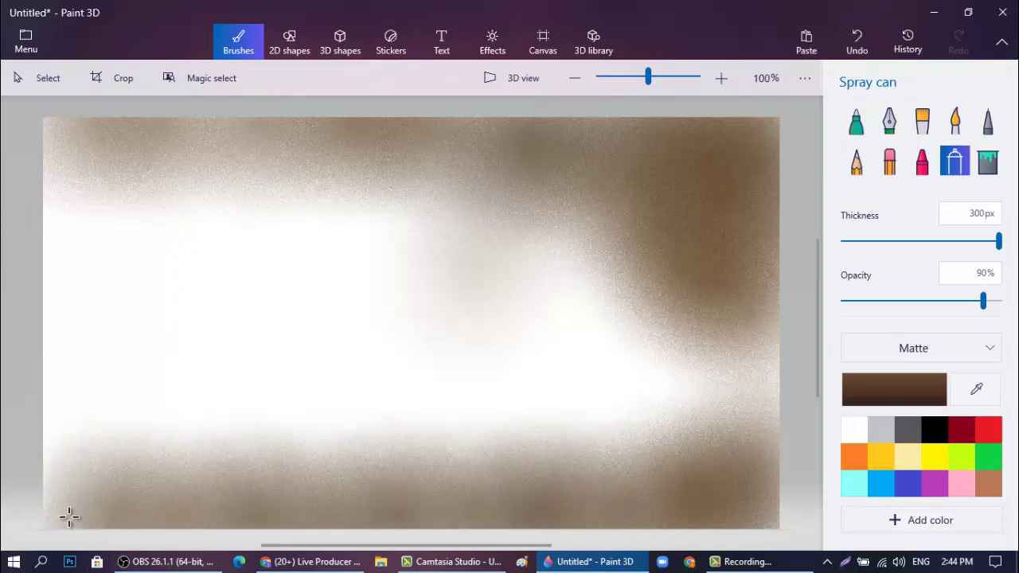
left_click(69, 516)
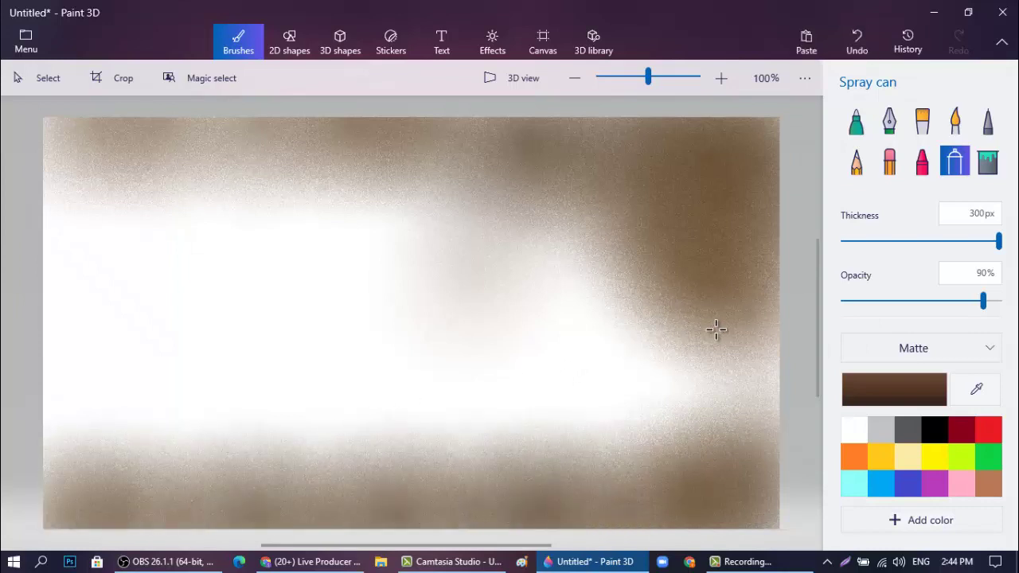
Change the spray colour to orange-brown, hex a86217, and spray it over the upper, right and lower shaded bands.
left_click(918, 385)
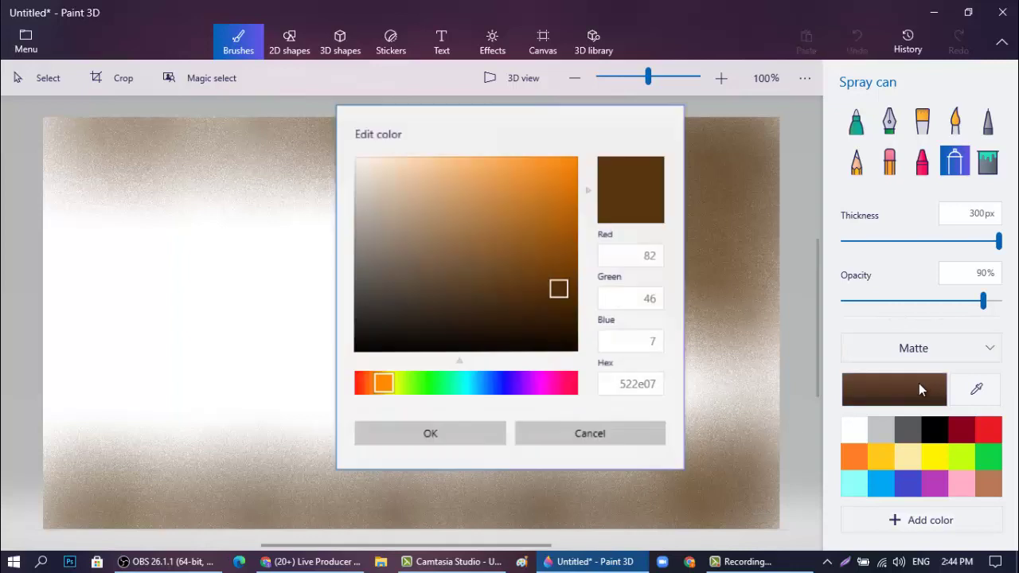
left_click_drag(557, 289, 549, 229)
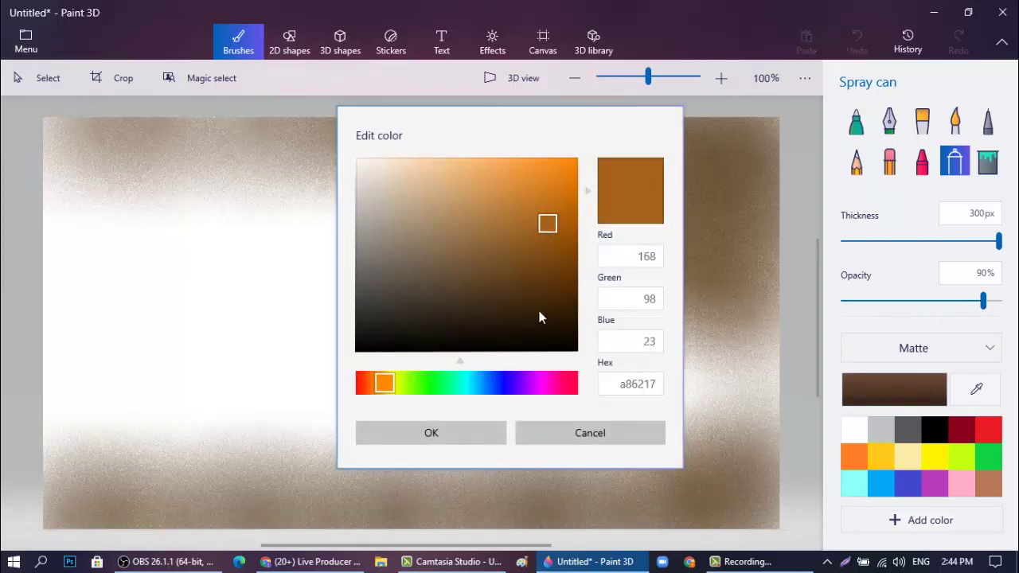
left_click(470, 434)
mouse_move(300, 237)
left_mouse_down()
mouse_move(55, 149)
mouse_move(221, 157)
mouse_move(410, 195)
mouse_move(353, 171)
mouse_move(400, 129)
mouse_move(443, 165)
mouse_move(506, 174)
mouse_move(547, 140)
mouse_move(604, 152)
mouse_move(530, 185)
mouse_move(485, 148)
mouse_move(578, 228)
mouse_move(662, 195)
left_mouse_up()
mouse_move(736, 234)
left_mouse_down()
mouse_move(773, 289)
mouse_move(600, 284)
mouse_move(741, 409)
mouse_move(749, 476)
mouse_move(597, 473)
mouse_move(502, 509)
mouse_move(425, 484)
mouse_move(324, 506)
mouse_move(46, 489)
mouse_move(160, 446)
left_mouse_up()
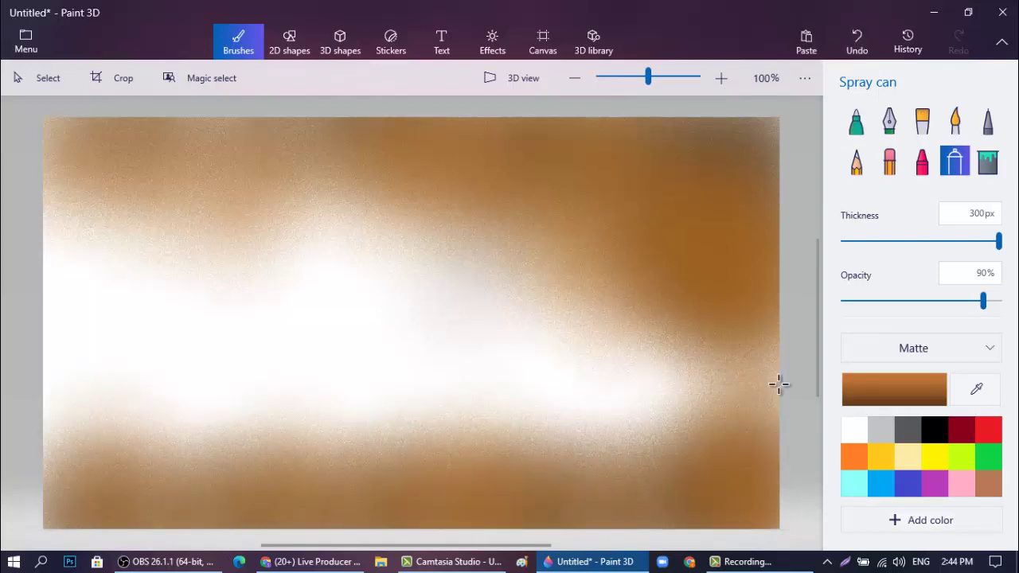
Switch to a light orange spray colour and blend it across the canvas, covering the remaining white middle area.
left_click(875, 396)
left_click_drag(562, 216, 513, 164)
left_click(475, 434)
mouse_move(434, 354)
left_mouse_down()
mouse_move(404, 311)
mouse_move(229, 207)
left_mouse_up()
mouse_move(188, 165)
left_mouse_down()
mouse_move(72, 196)
mouse_move(50, 291)
mouse_move(228, 237)
mouse_move(259, 119)
mouse_move(198, 132)
mouse_move(32, 136)
left_mouse_up()
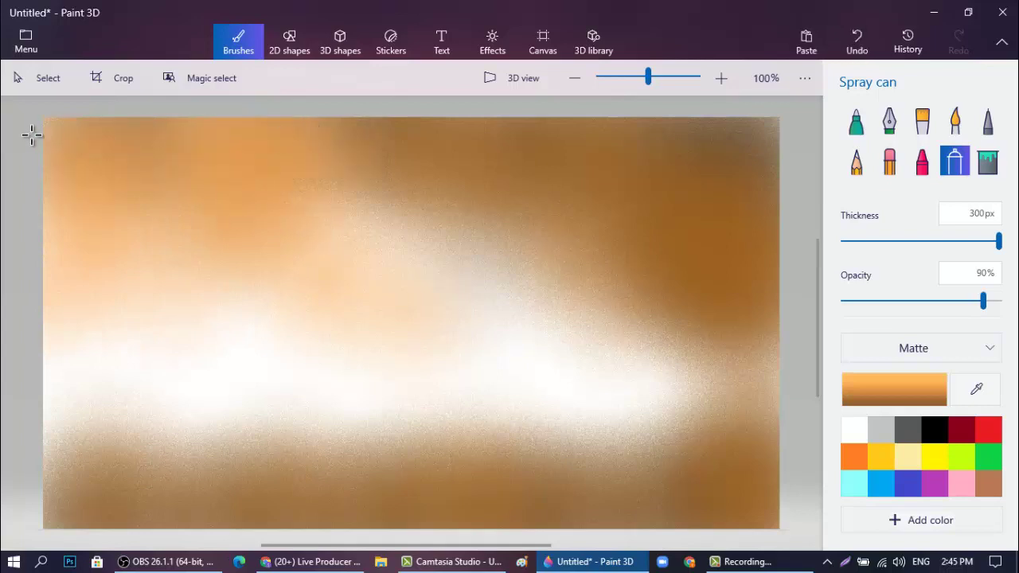
mouse_move(346, 217)
left_mouse_down()
mouse_move(393, 191)
mouse_move(428, 238)
mouse_move(486, 279)
mouse_move(509, 226)
mouse_move(544, 281)
mouse_move(610, 214)
mouse_move(642, 293)
mouse_move(785, 340)
left_mouse_up()
mouse_move(224, 445)
left_mouse_down()
mouse_move(65, 487)
mouse_move(72, 452)
mouse_move(137, 473)
mouse_move(172, 506)
mouse_move(204, 461)
mouse_move(199, 438)
mouse_move(276, 488)
mouse_move(327, 470)
mouse_move(332, 438)
mouse_move(370, 482)
mouse_move(428, 475)
mouse_move(441, 432)
mouse_move(677, 477)
mouse_move(602, 462)
mouse_move(596, 501)
mouse_move(621, 461)
mouse_move(687, 409)
mouse_move(766, 389)
mouse_move(254, 380)
mouse_move(148, 363)
mouse_move(55, 384)
mouse_move(76, 333)
mouse_move(455, 353)
mouse_move(592, 344)
mouse_move(764, 330)
left_mouse_up()
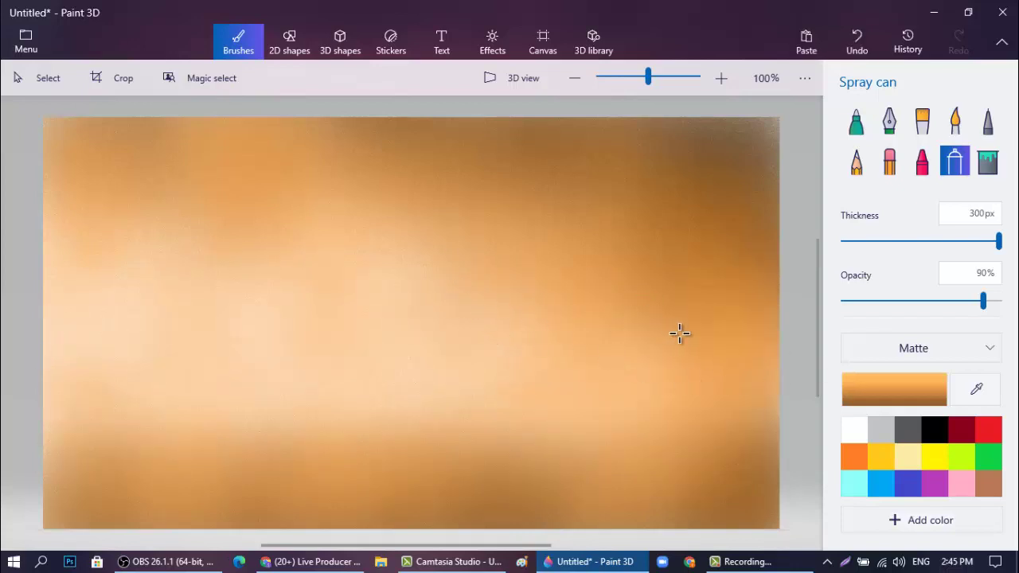
Pick the palette's reddish brown and spray it along the upper and lower parts of the canvas.
left_click(989, 482)
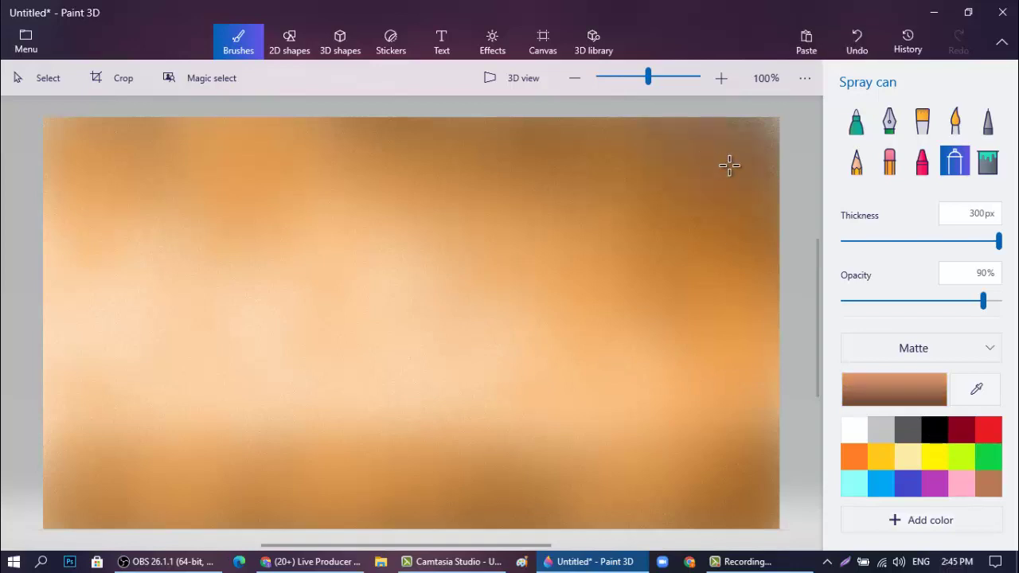
left_click_drag(451, 144, 69, 118)
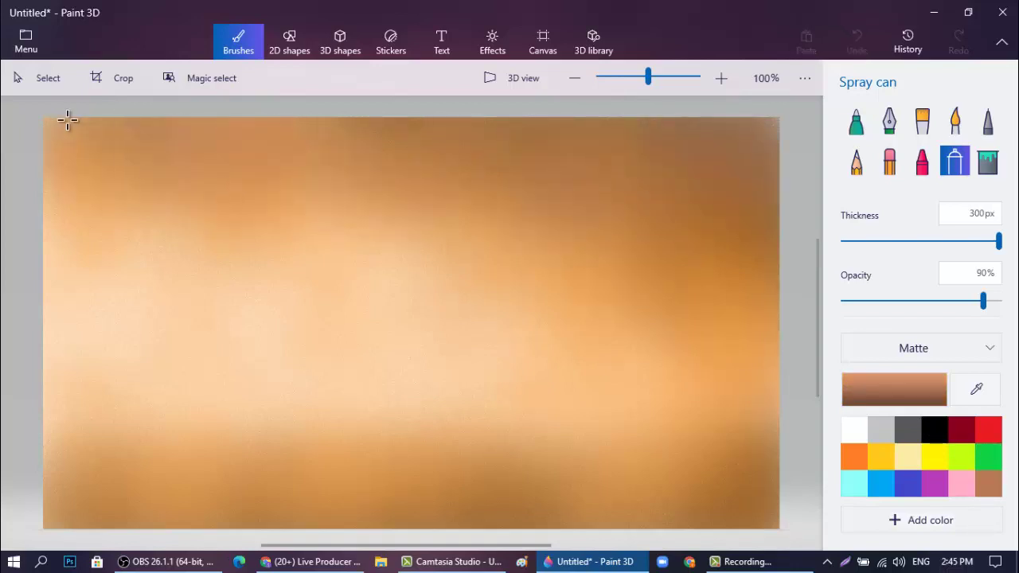
mouse_move(754, 431)
left_mouse_down()
mouse_move(651, 478)
mouse_move(512, 495)
mouse_move(358, 453)
mouse_move(183, 444)
mouse_move(4, 406)
left_mouse_up()
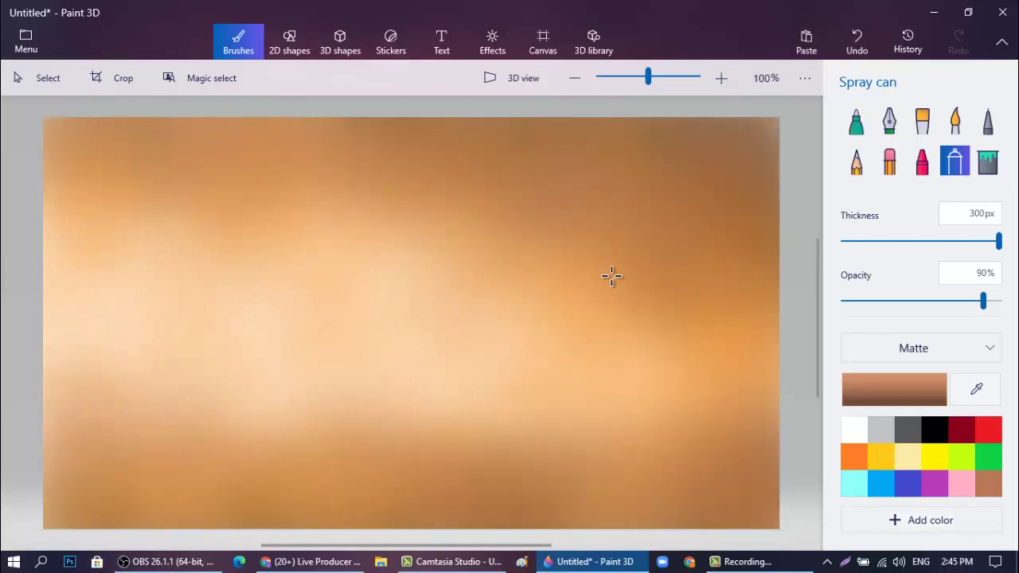
Set the spray colour to pale peach, hex efd2c2, and the opacity to 35%.
left_click(877, 395)
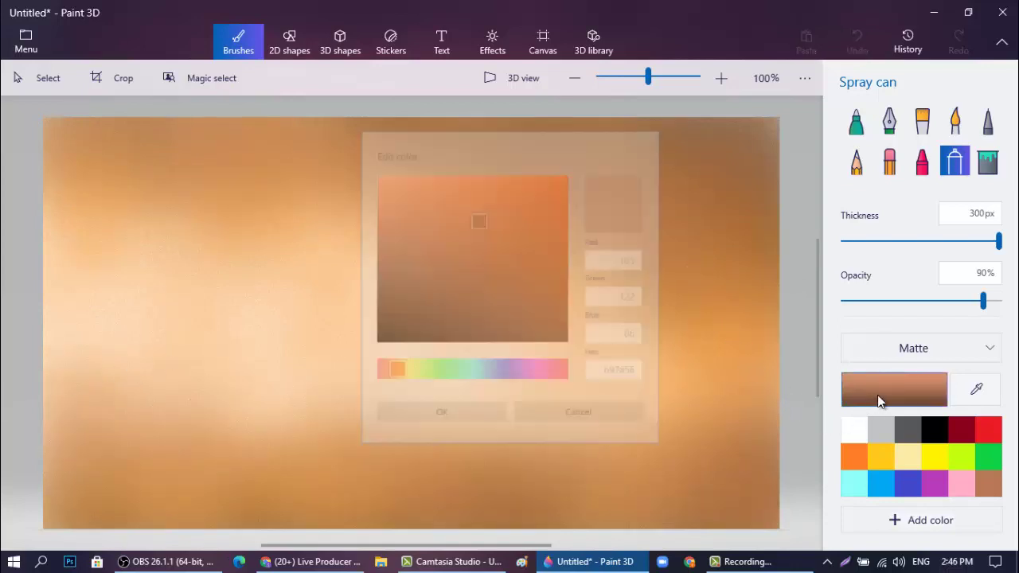
left_click_drag(473, 212, 400, 172)
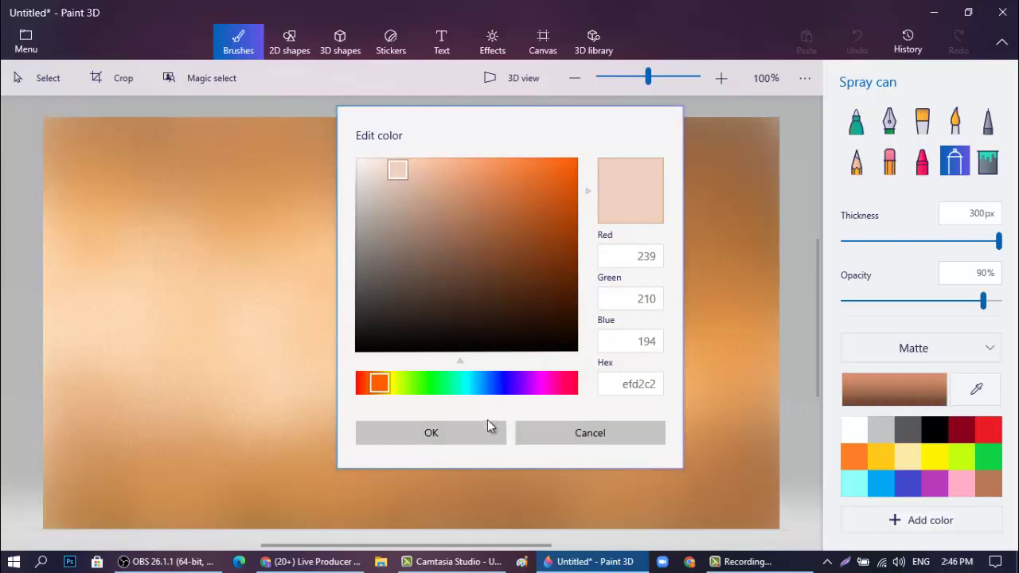
left_click(489, 428)
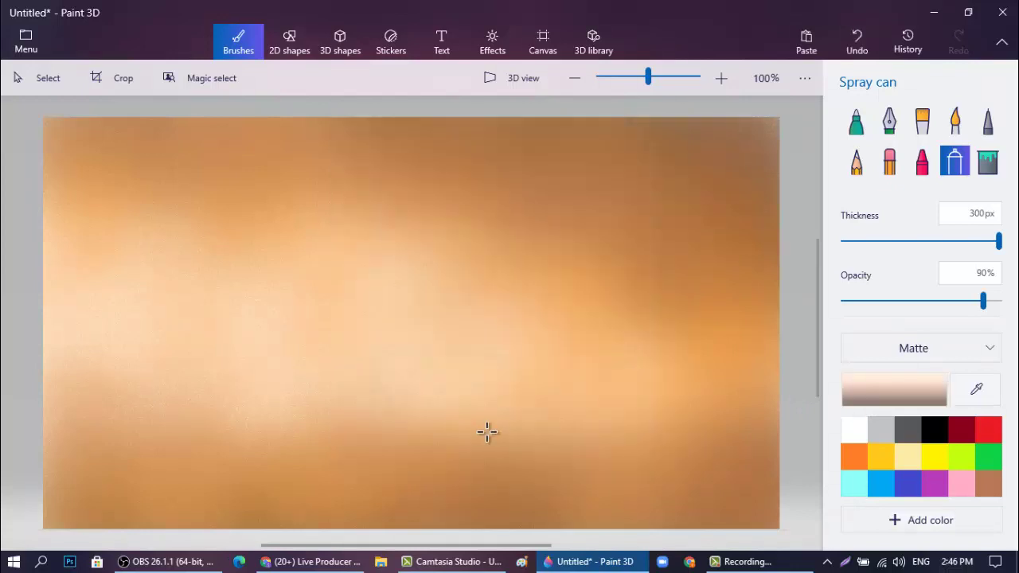
left_click(896, 301)
Spray soft peach highlights over the canvas's left side and middle band, blending them into the surrounding orange and brown.
mouse_move(262, 302)
left_mouse_down()
mouse_move(89, 299)
mouse_move(116, 297)
mouse_move(147, 189)
mouse_move(289, 250)
mouse_move(360, 184)
mouse_move(413, 231)
mouse_move(405, 200)
mouse_move(427, 199)
mouse_move(468, 236)
left_mouse_up()
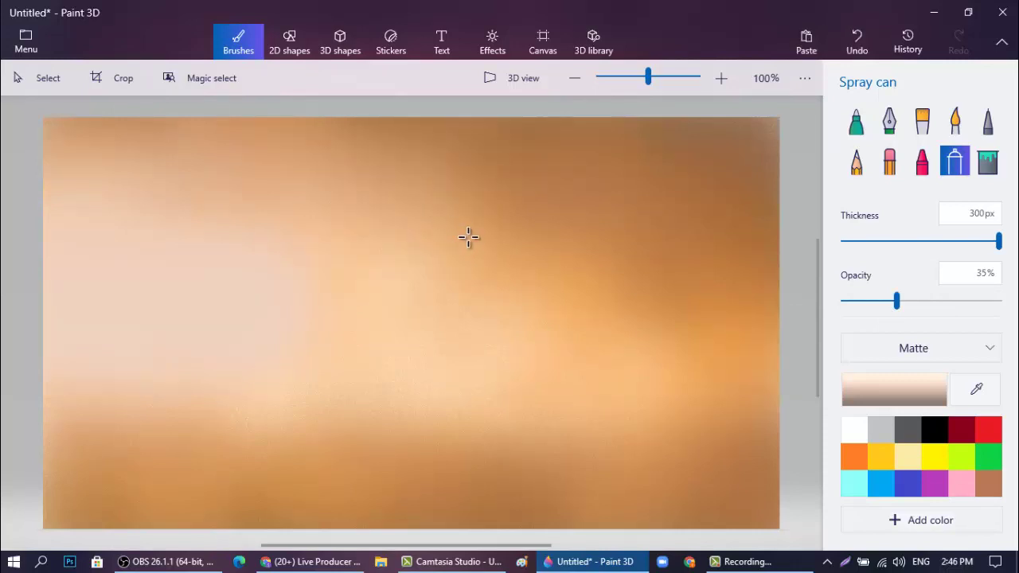
mouse_move(518, 339)
left_mouse_down()
mouse_move(685, 322)
mouse_move(779, 348)
left_mouse_up()
left_click_drag(288, 446, 65, 431)
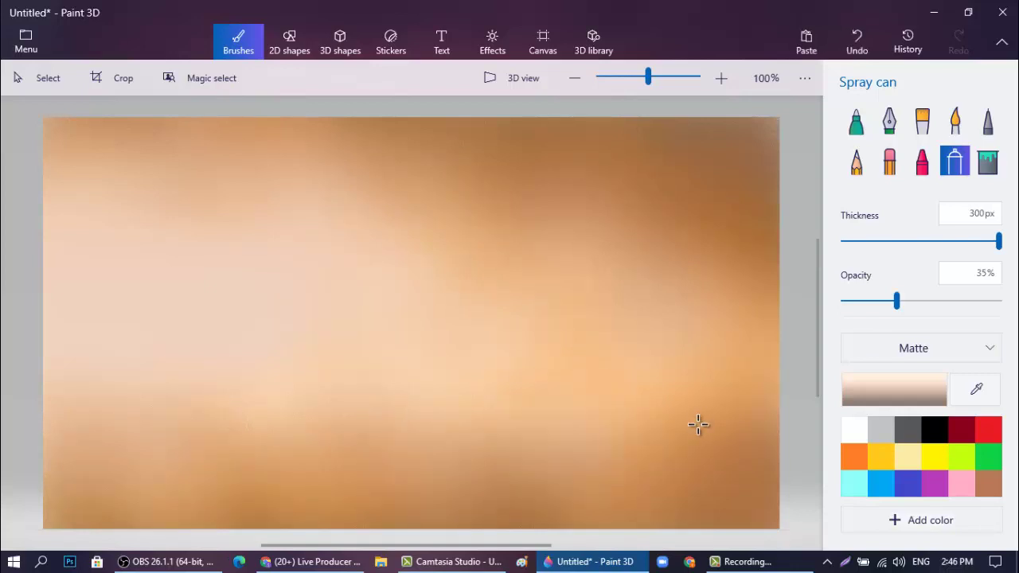
mouse_move(698, 424)
left_mouse_down()
mouse_move(789, 418)
mouse_move(708, 370)
mouse_move(592, 339)
left_mouse_up()
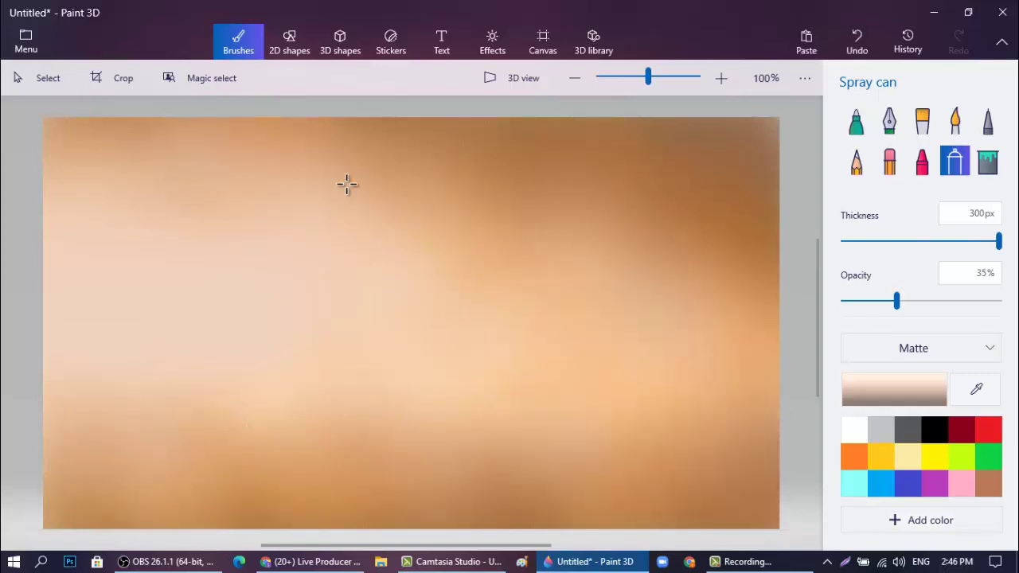
mouse_move(347, 184)
left_mouse_down()
mouse_move(427, 117)
mouse_move(473, 172)
mouse_move(481, 245)
mouse_move(578, 169)
mouse_move(690, 210)
mouse_move(696, 385)
left_mouse_up()
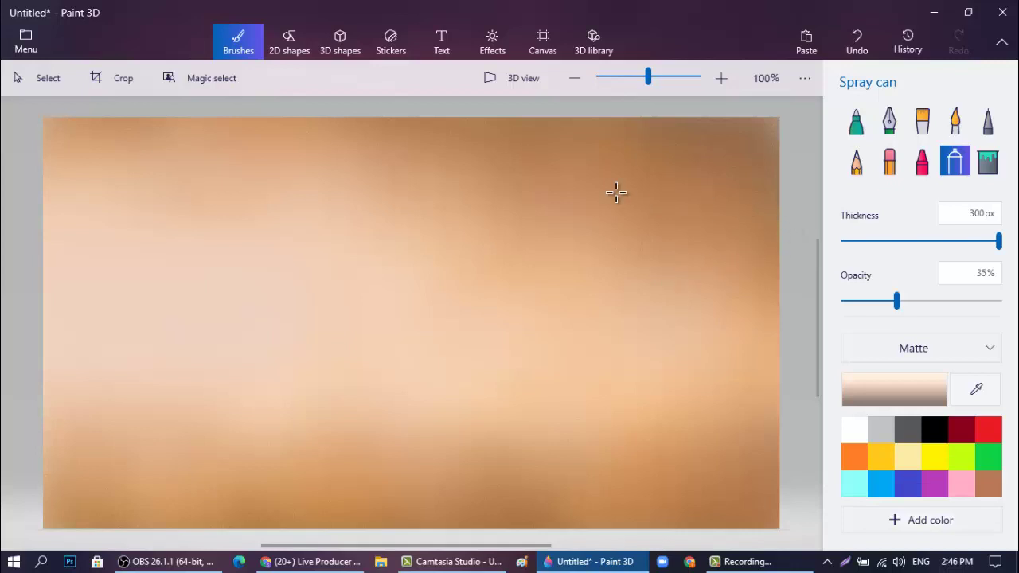
Draw a black 10 px horizon line across the full width of the canvas, slightly below its middle.
left_click(289, 44)
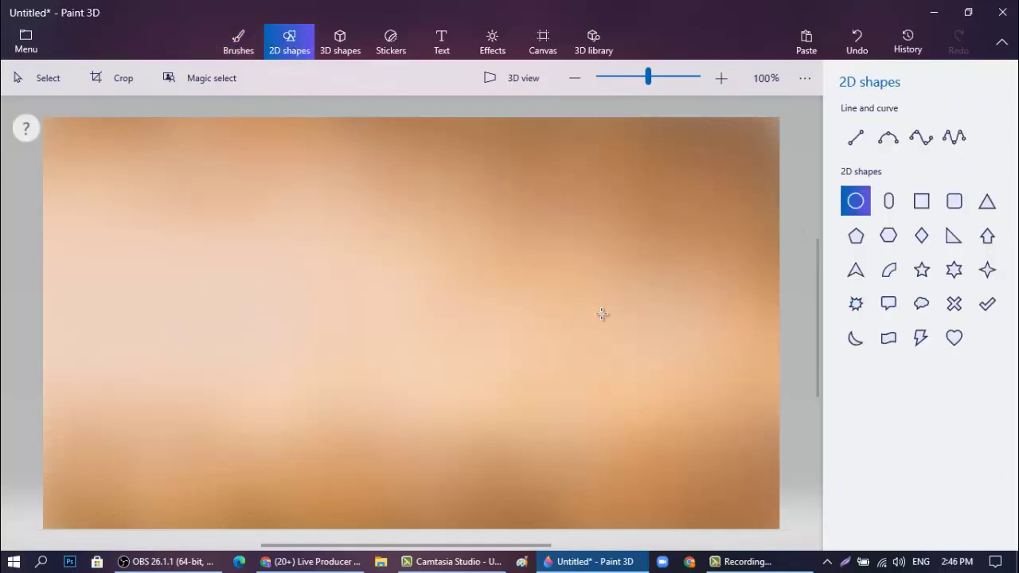
left_click(856, 139)
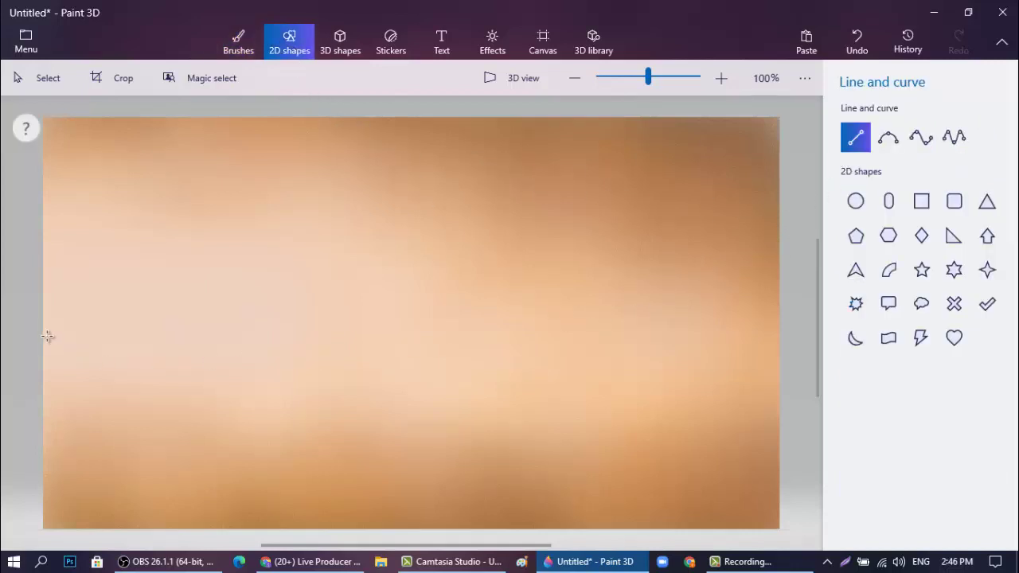
mouse_move(48, 337)
left_mouse_down()
mouse_move(586, 343)
mouse_move(784, 331)
left_mouse_up()
left_click_drag(17, 301, 2, 302)
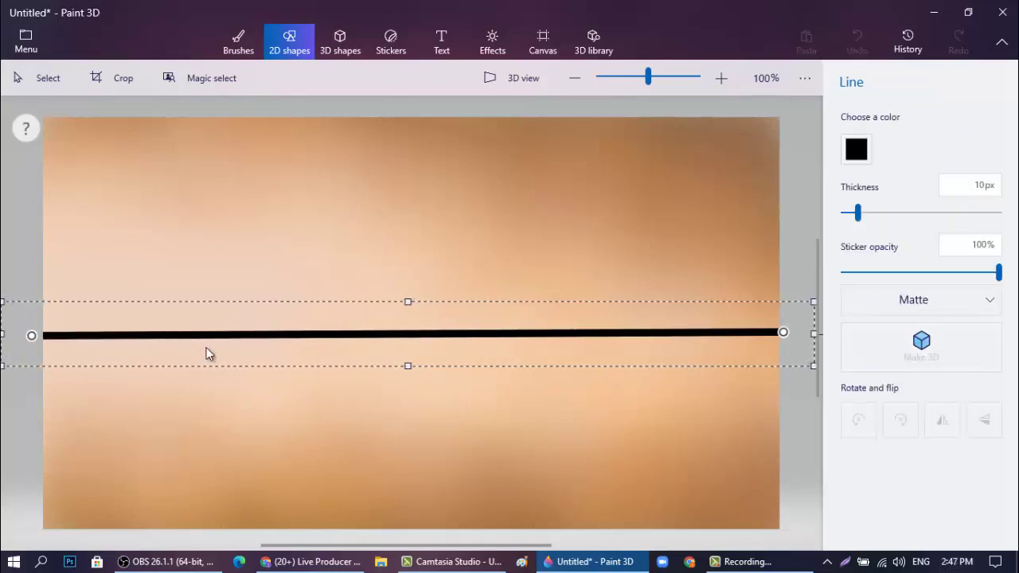
left_click(328, 288)
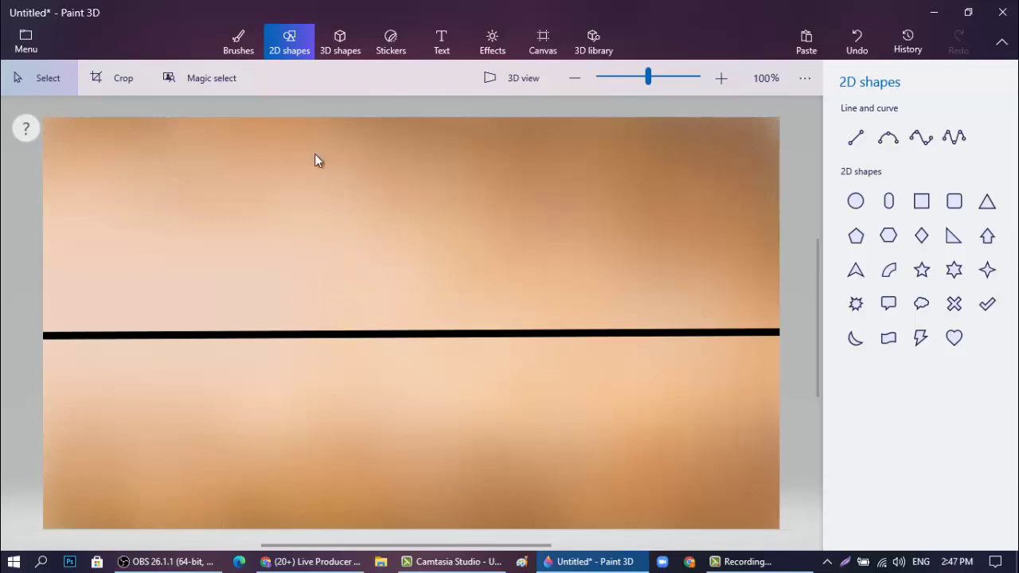
With a black 13 px marker, paint a small raised land silhouette on the left end of the horizon line.
left_click(239, 44)
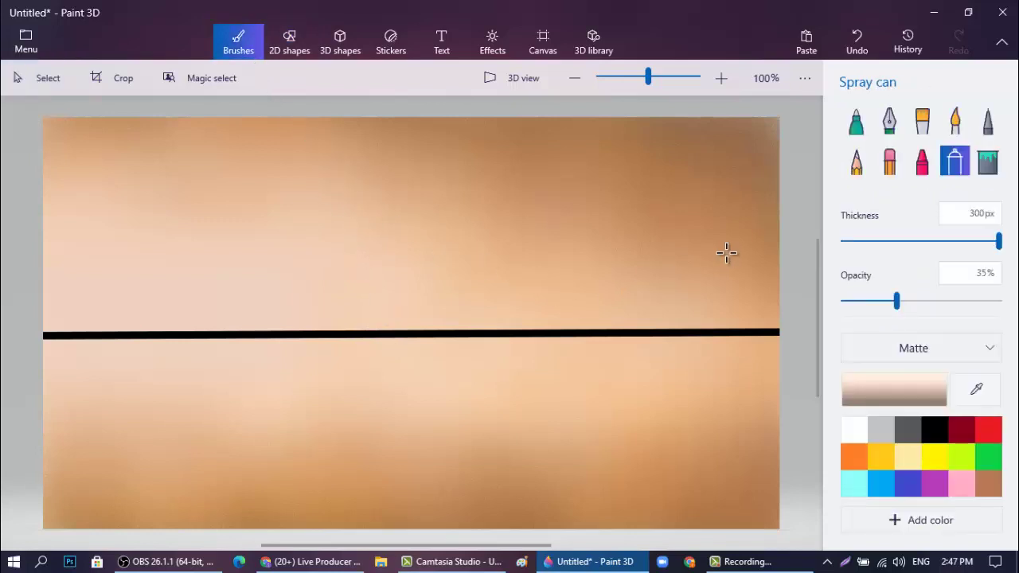
left_click(856, 120)
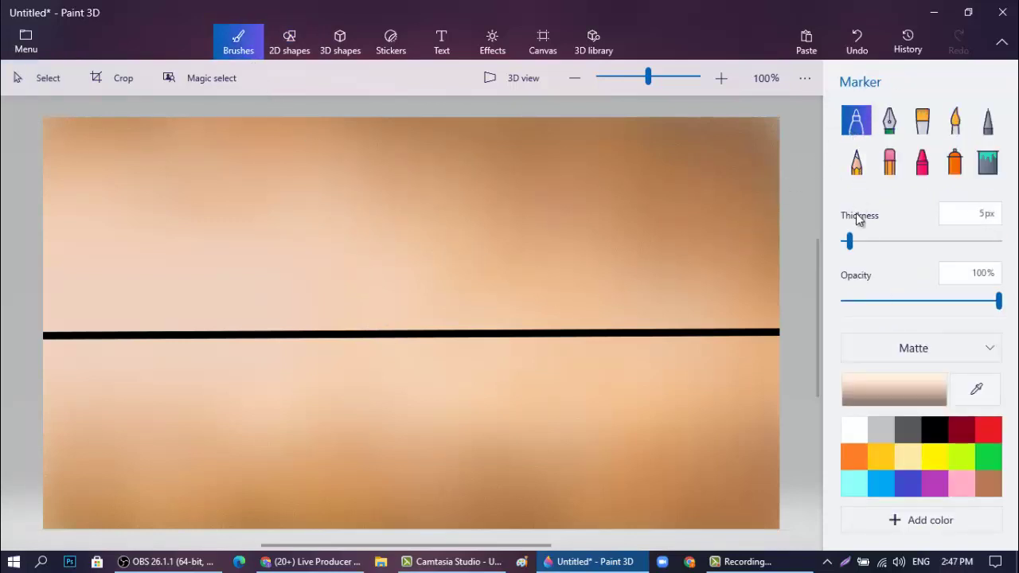
left_click_drag(855, 250, 866, 263)
left_click(935, 432)
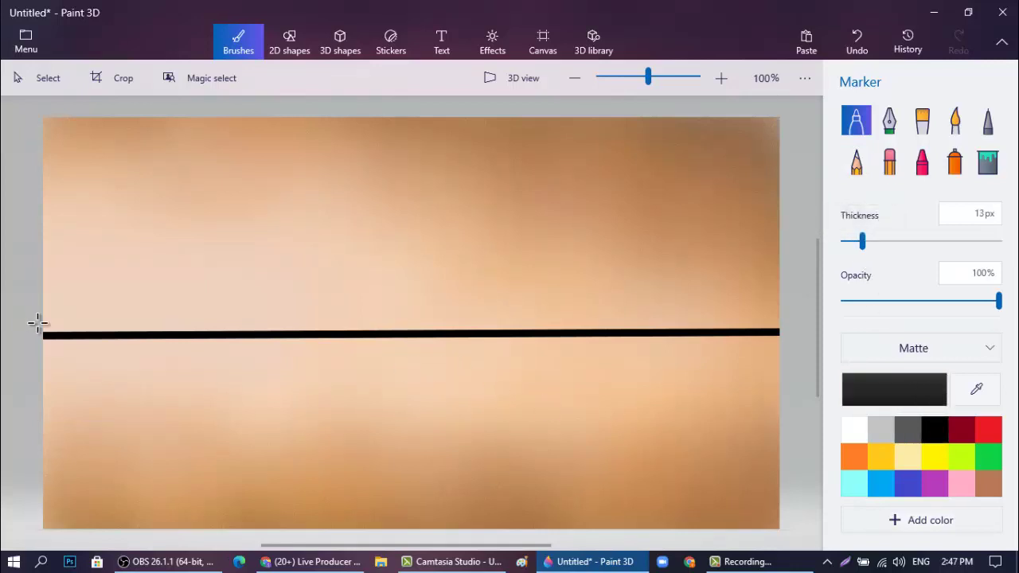
left_click_drag(43, 327, 65, 328)
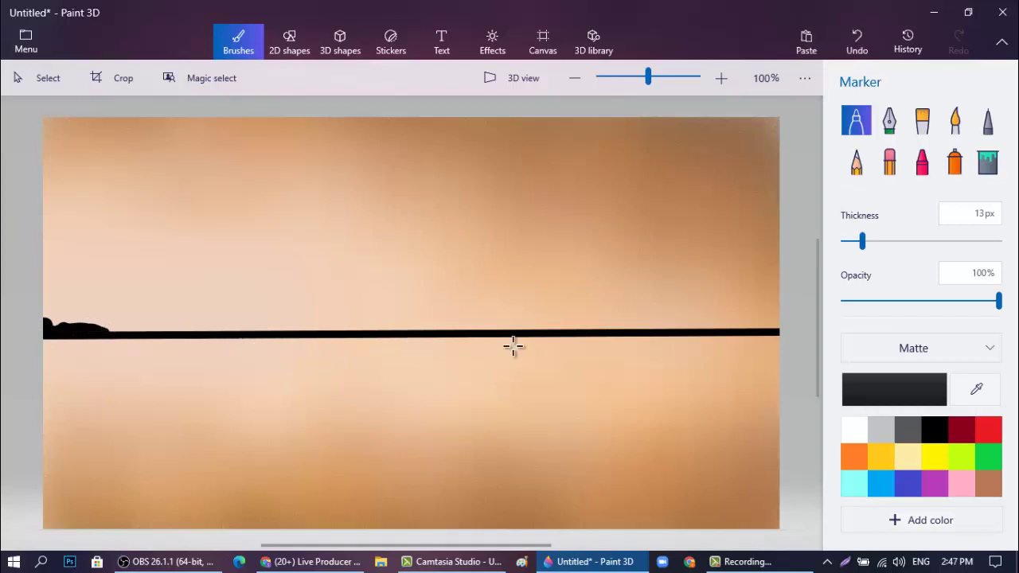
With a black 6 px marker, paint low, uneven hill silhouettes along the whole length of the horizon line.
left_click_drag(862, 241, 853, 248)
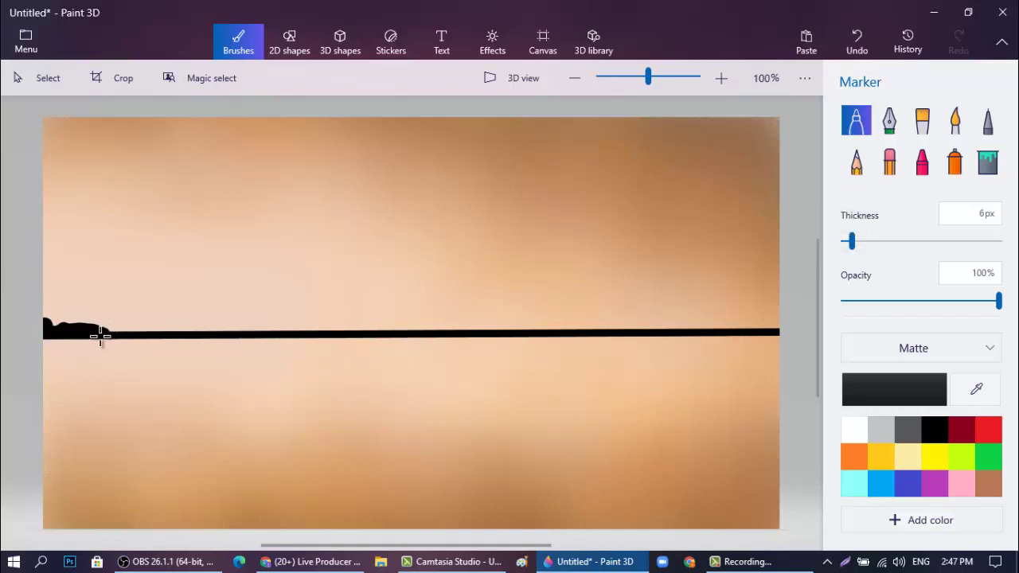
left_click_drag(100, 336, 112, 328)
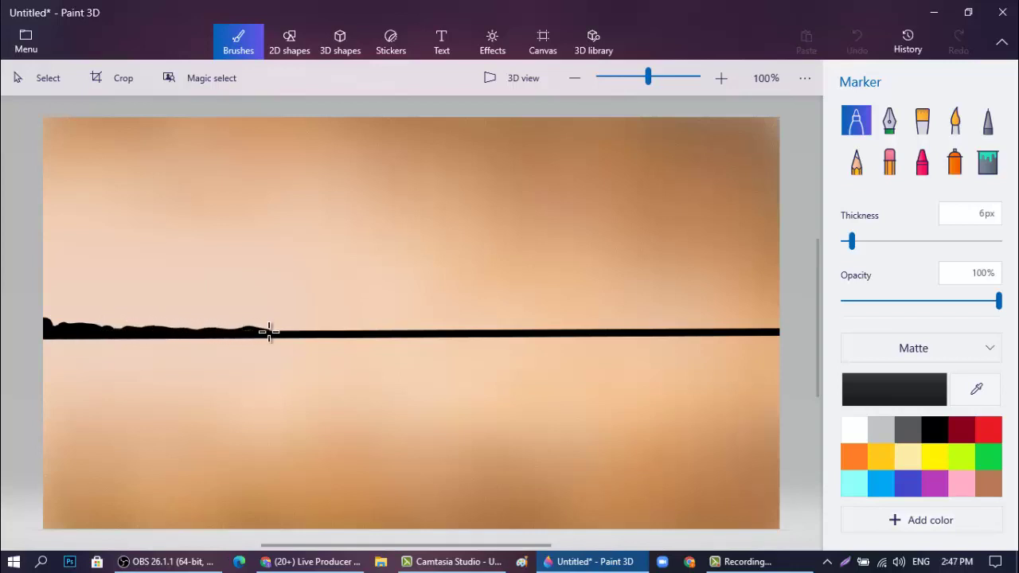
left_click_drag(242, 333, 336, 322)
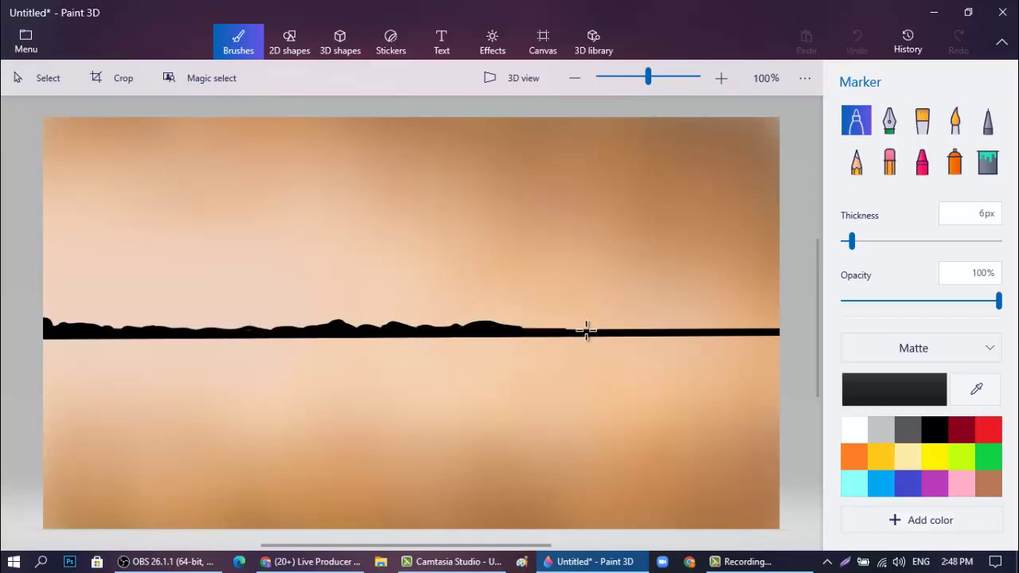
left_click_drag(132, 328, 154, 329)
left_click_drag(78, 322, 97, 327)
left_click_drag(203, 329, 531, 326)
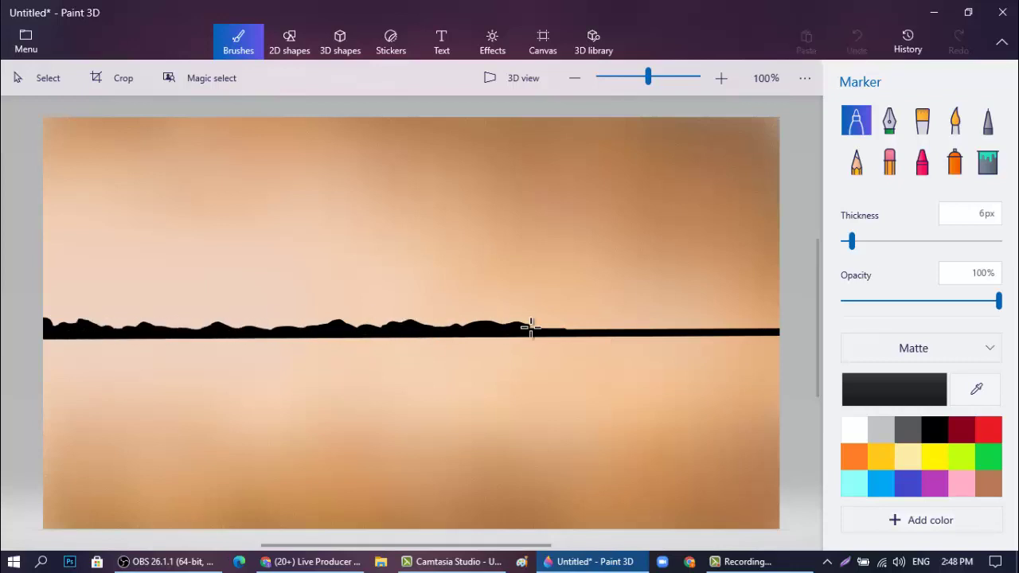
mouse_move(618, 330)
left_mouse_down()
mouse_move(605, 318)
mouse_move(578, 326)
left_mouse_up()
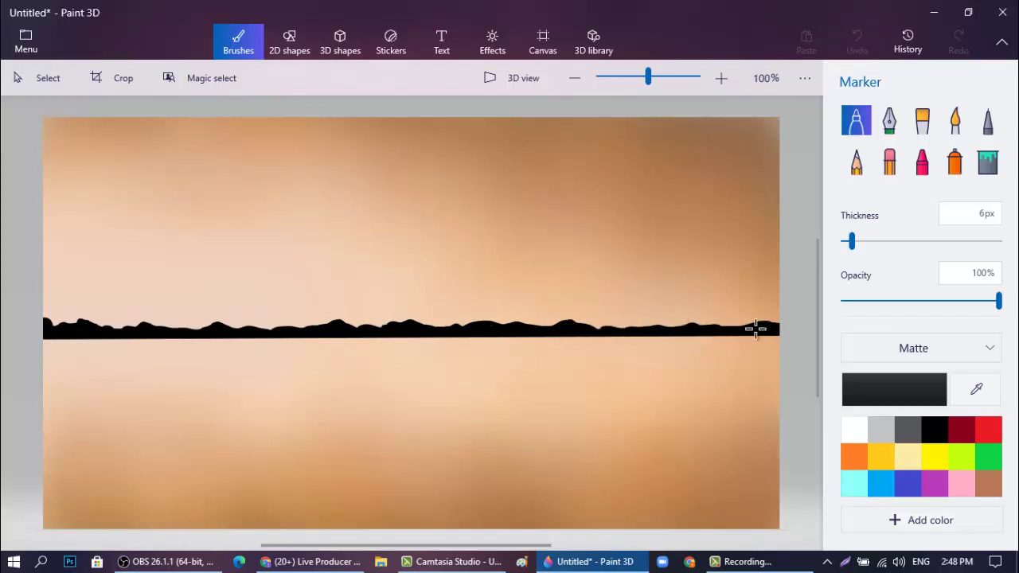
left_click_drag(755, 328, 750, 325)
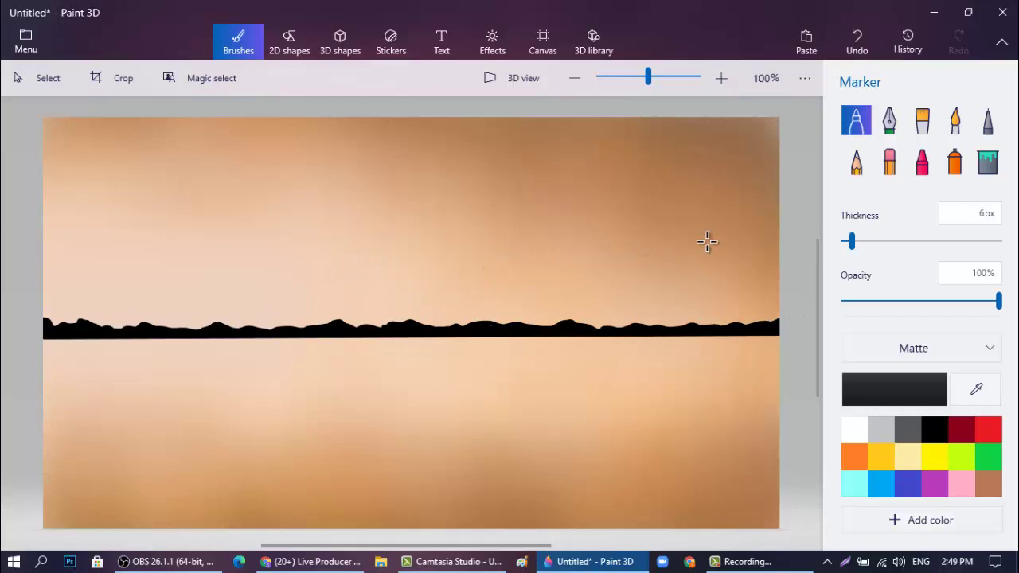
Draw a black 8 px bridge deck line sloping from the canvas's left edge down to the horizon right of centre.
left_click(289, 44)
left_click(856, 137)
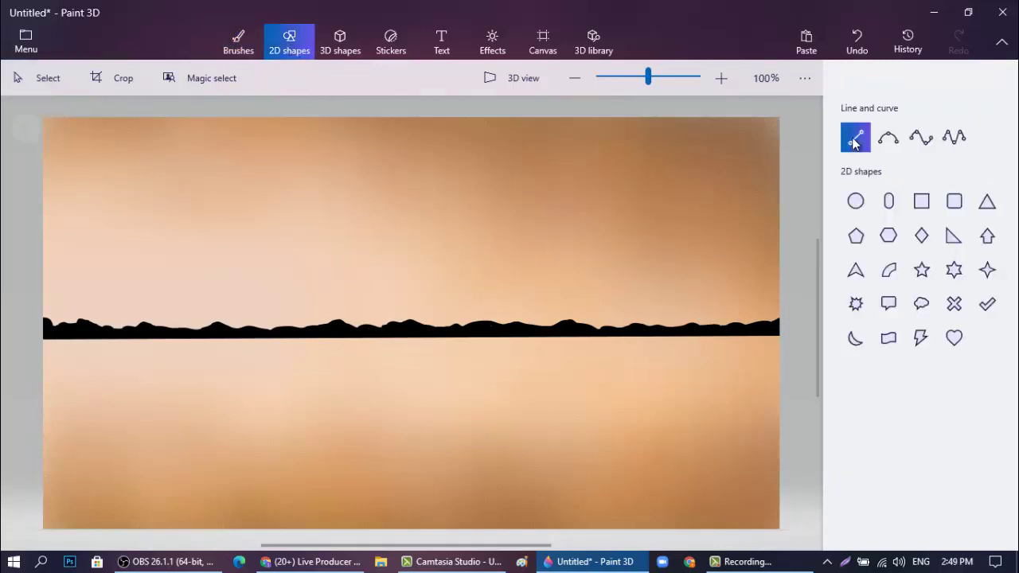
left_click_drag(42, 245, 597, 329)
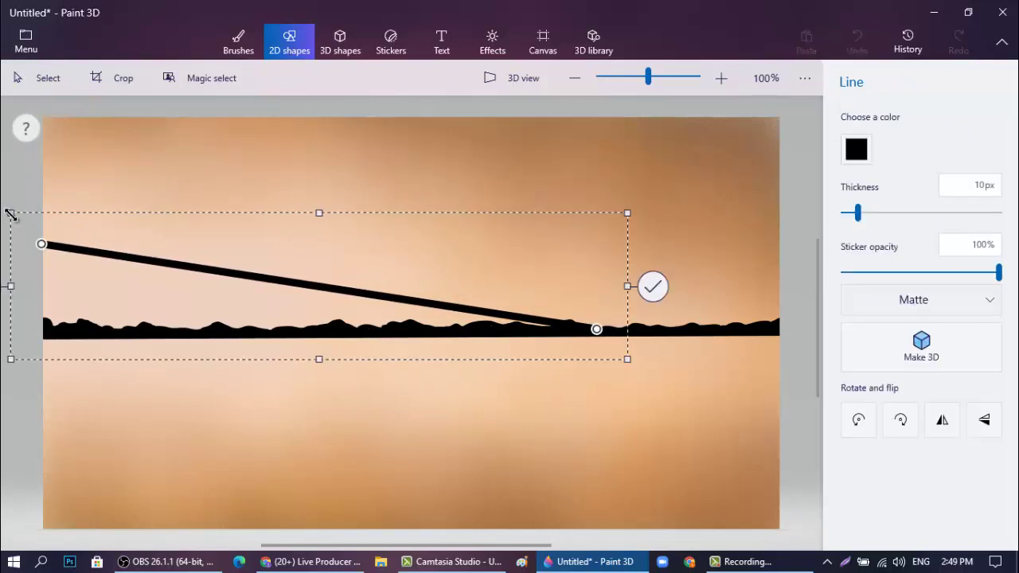
mouse_move(11, 213)
left_mouse_down()
mouse_move(8, 241)
mouse_move(19, 237)
mouse_move(6, 230)
left_mouse_up()
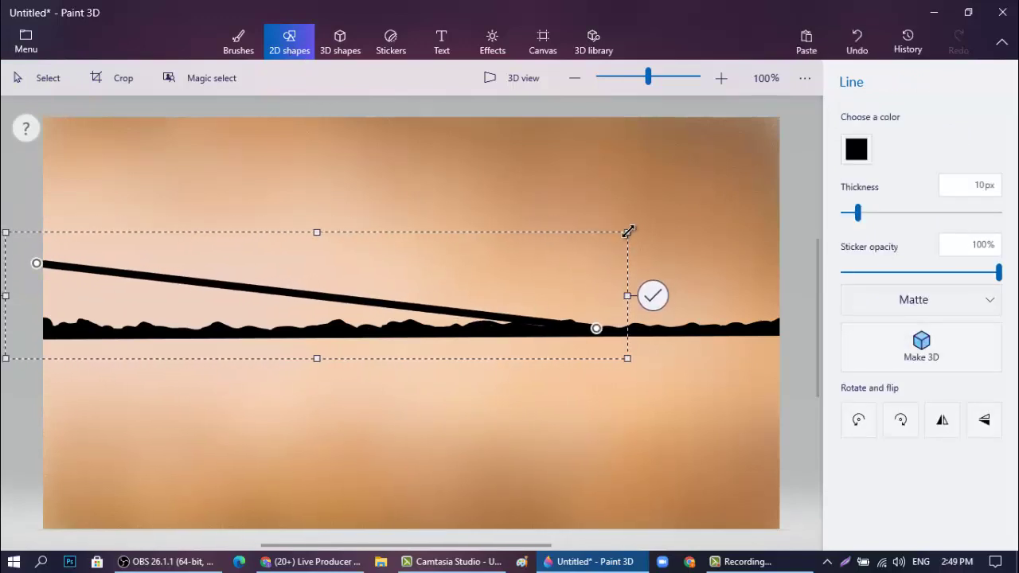
left_click_drag(629, 230, 628, 230)
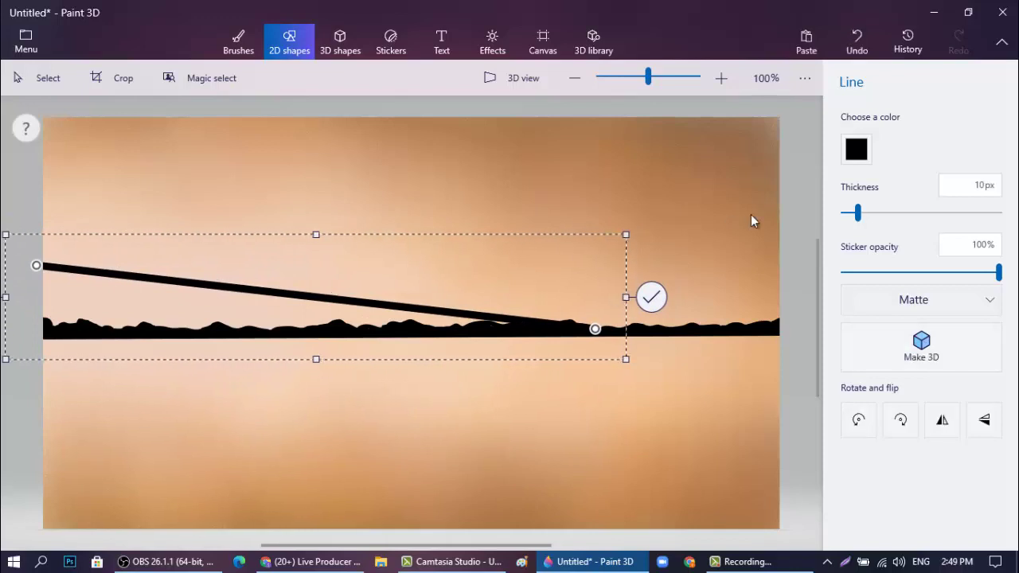
left_click_drag(856, 213, 853, 215)
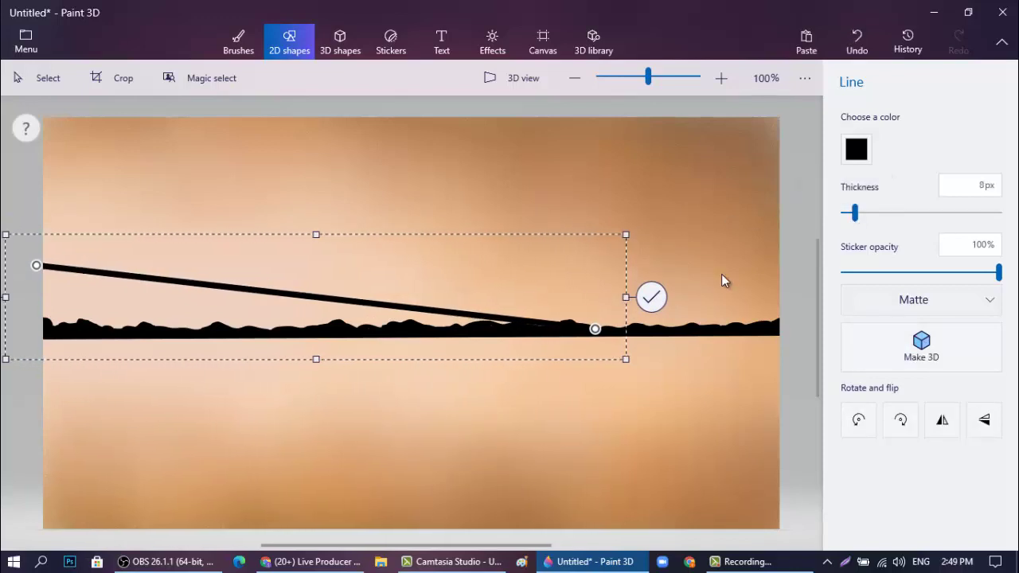
left_click_drag(628, 233, 650, 229)
left_click(603, 417)
Draw two black 8 px tower legs near the left side, one vertical and one slanted, running from the canvas top to below the horizon.
left_click(856, 137)
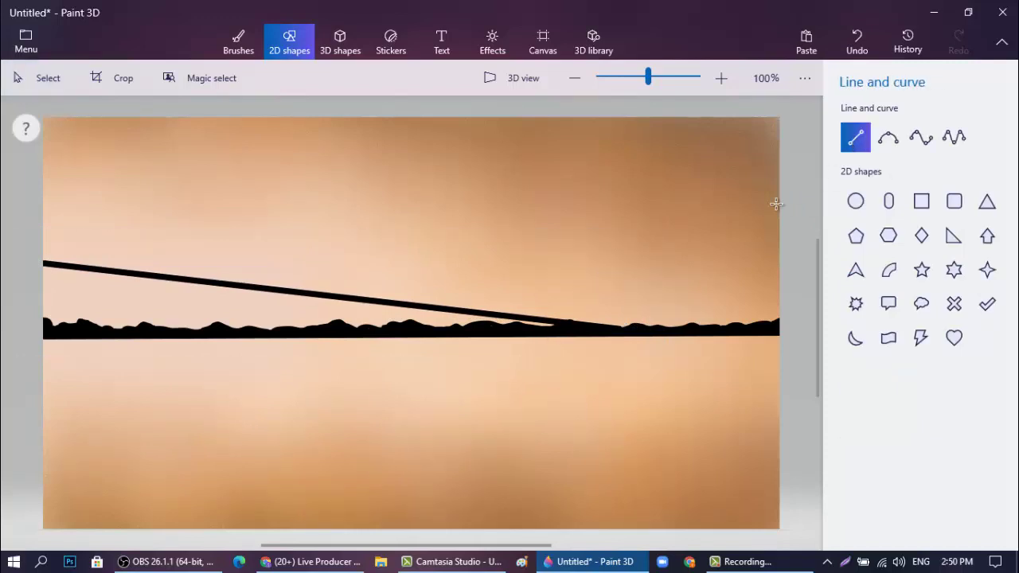
left_click_drag(105, 159, 104, 425)
left_click_drag(104, 125, 105, 77)
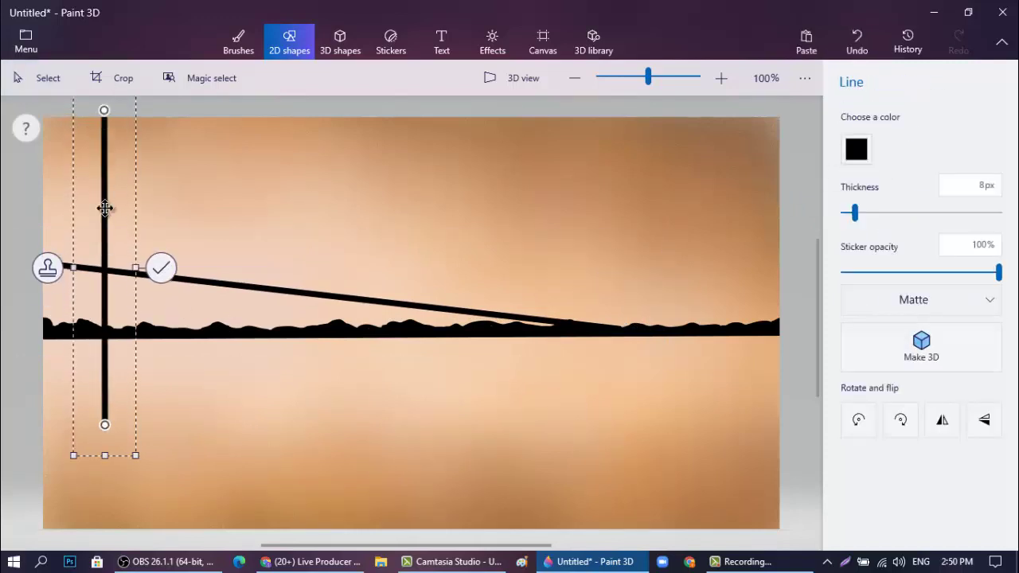
left_click_drag(104, 209, 117, 209)
left_click_drag(78, 461, 72, 462)
left_click(163, 299)
left_click(855, 137)
left_click_drag(140, 119, 166, 427)
left_click(244, 398)
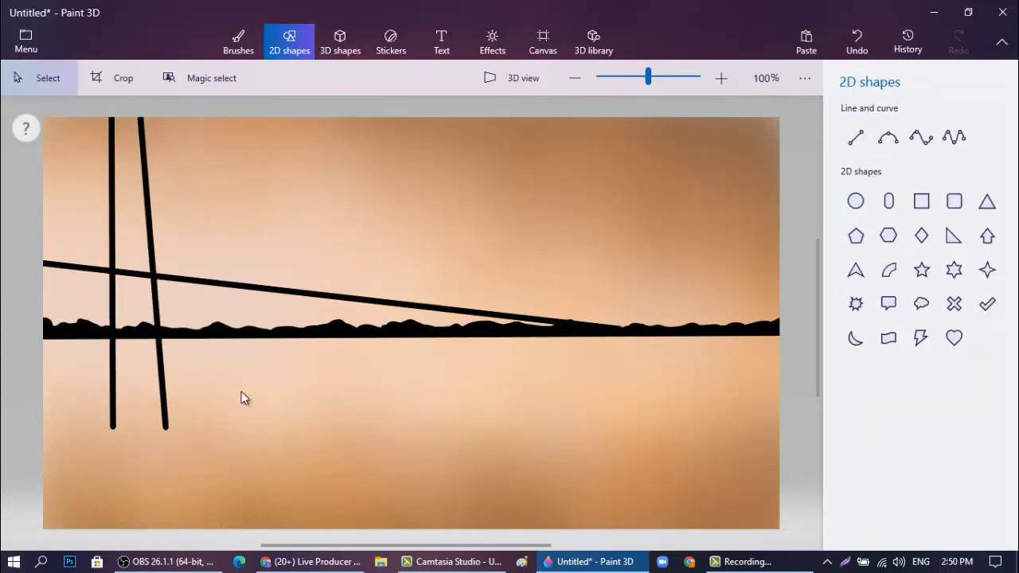
Thicken both tower legs by laying a second black 8 px line along each one, widening them toward their bases.
left_click(856, 138)
left_click_drag(106, 215, 108, 428)
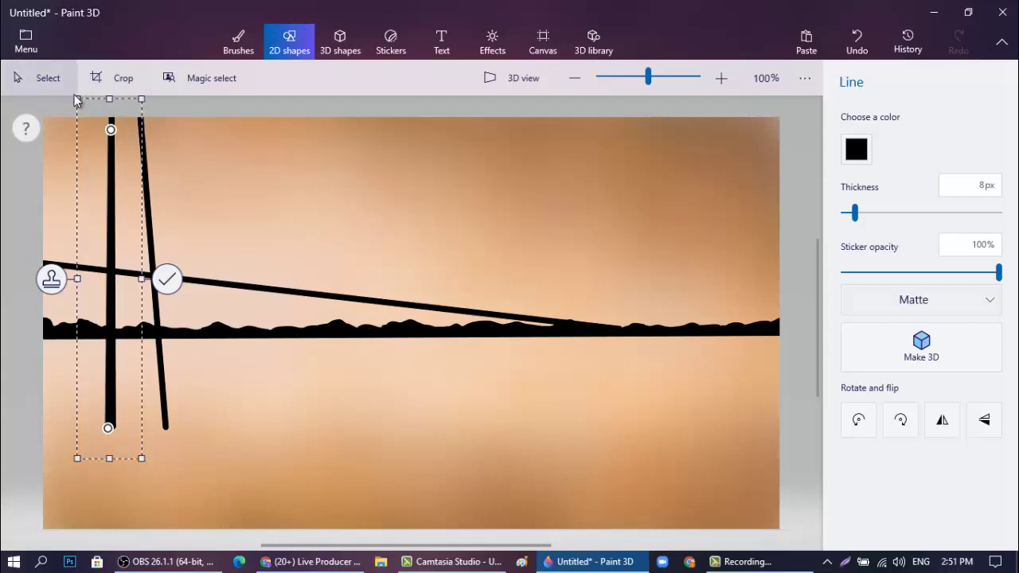
mouse_move(114, 125)
left_mouse_down()
mouse_move(107, 111)
mouse_move(164, 433)
left_mouse_up()
left_click(173, 170)
left_click(850, 150)
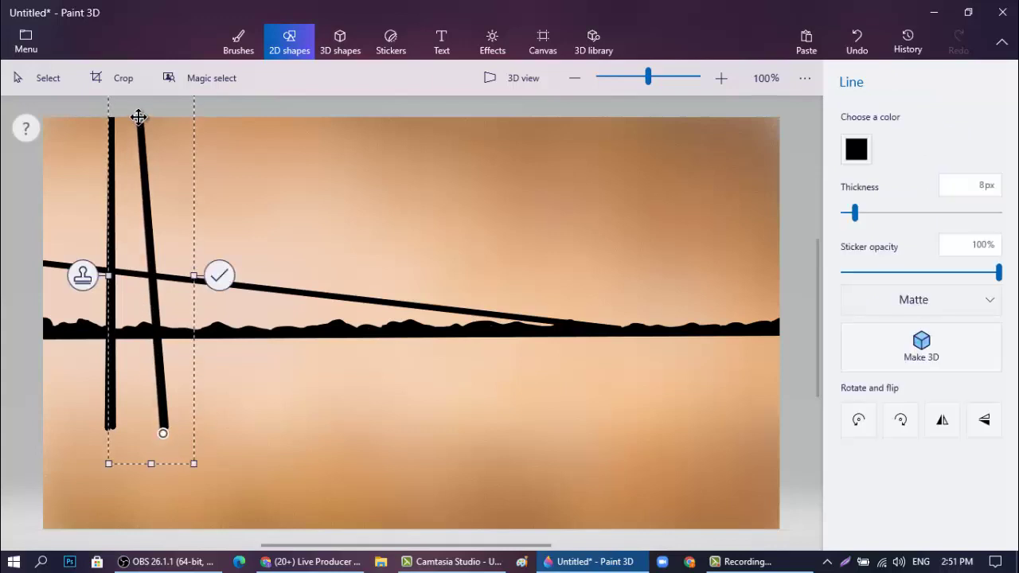
left_click_drag(138, 117, 138, 114)
left_click_drag(160, 432, 157, 434)
left_click(255, 410)
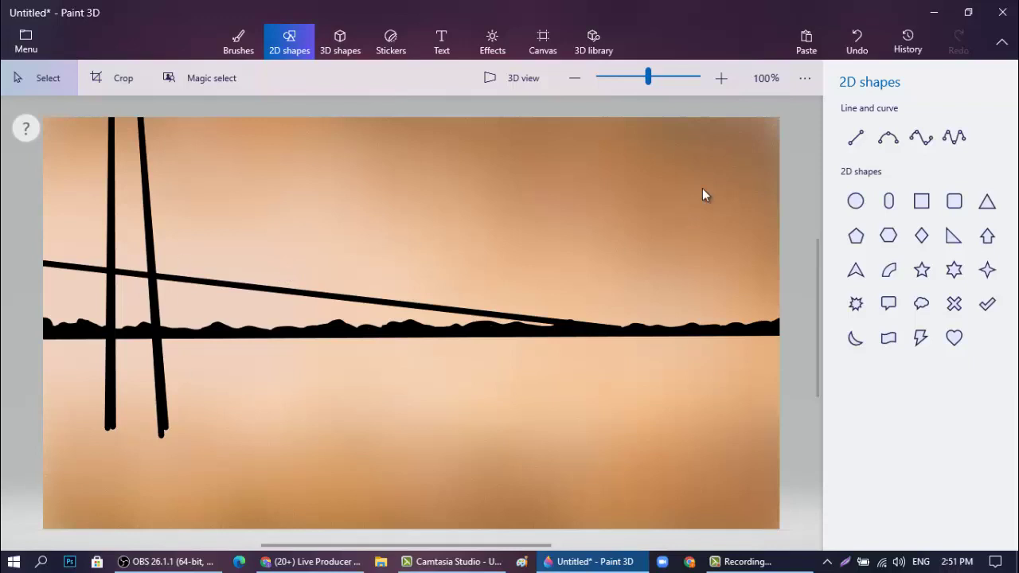
Thicken the bridge deck with a second black line from the left edge toward the horizon, tapering into the distance.
left_click(856, 138)
left_click_drag(41, 253, 567, 323)
left_click(251, 390)
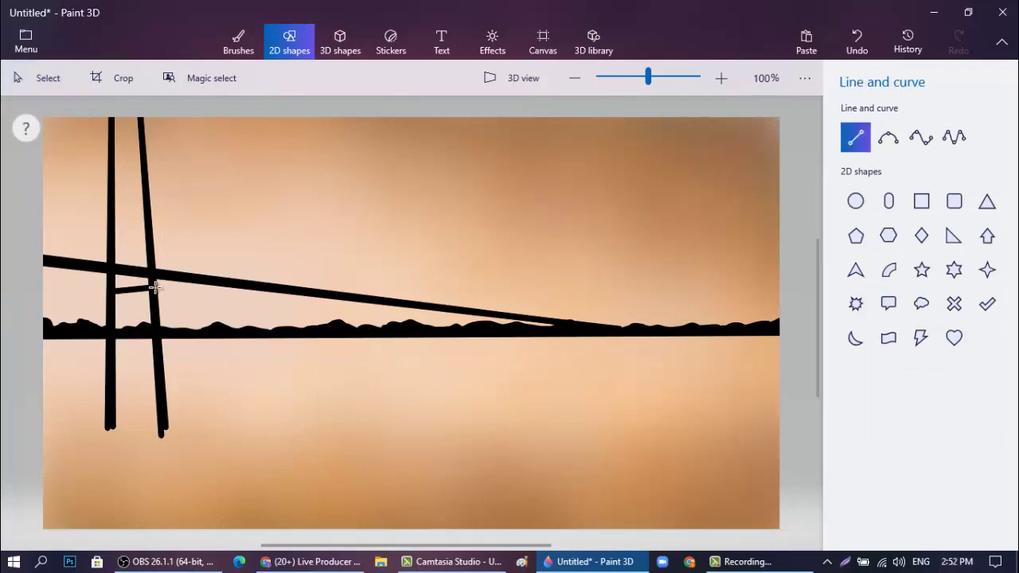
Add two black crossbars between the tower legs, one just below the deck and one near the top.
left_click_drag(156, 287, 155, 288)
left_click(375, 353)
left_click(854, 143)
left_click_drag(143, 151, 143, 151)
left_click(262, 201)
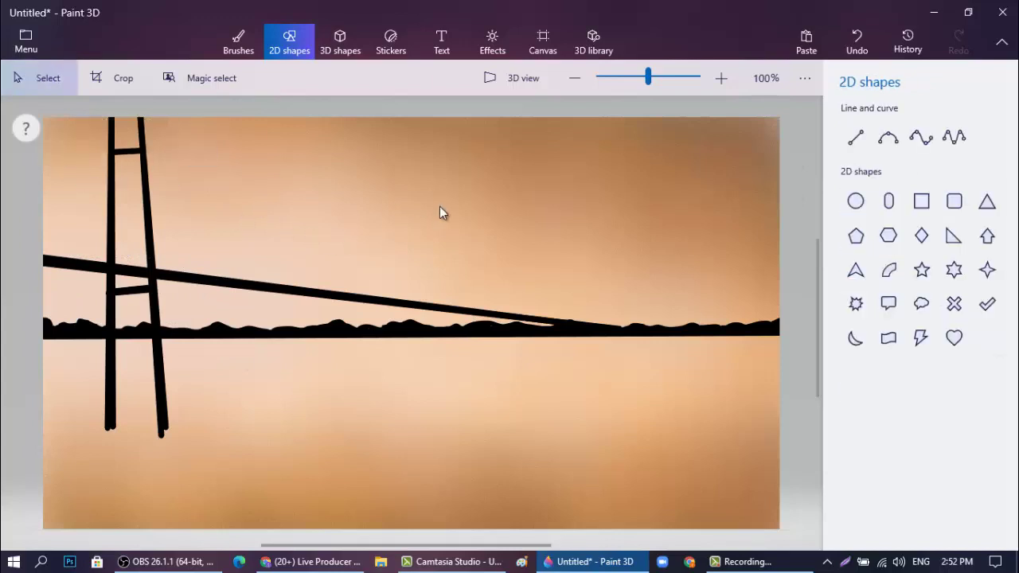
Draw a short vertical 4 px support under the deck right of its middle, and stamp closely spaced copies toward the far end.
left_click_drag(433, 334, 432, 333)
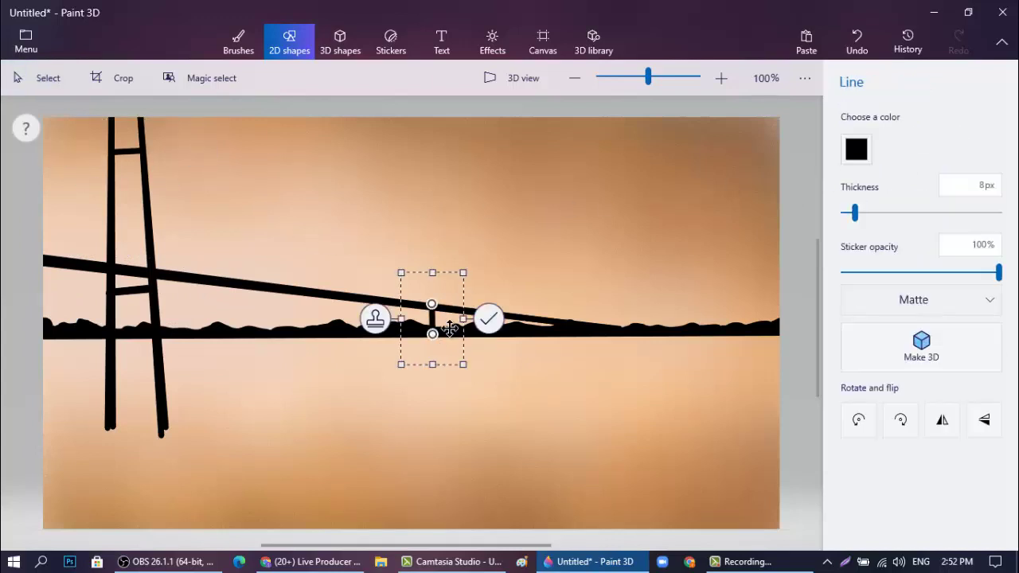
left_click_drag(853, 213, 848, 213)
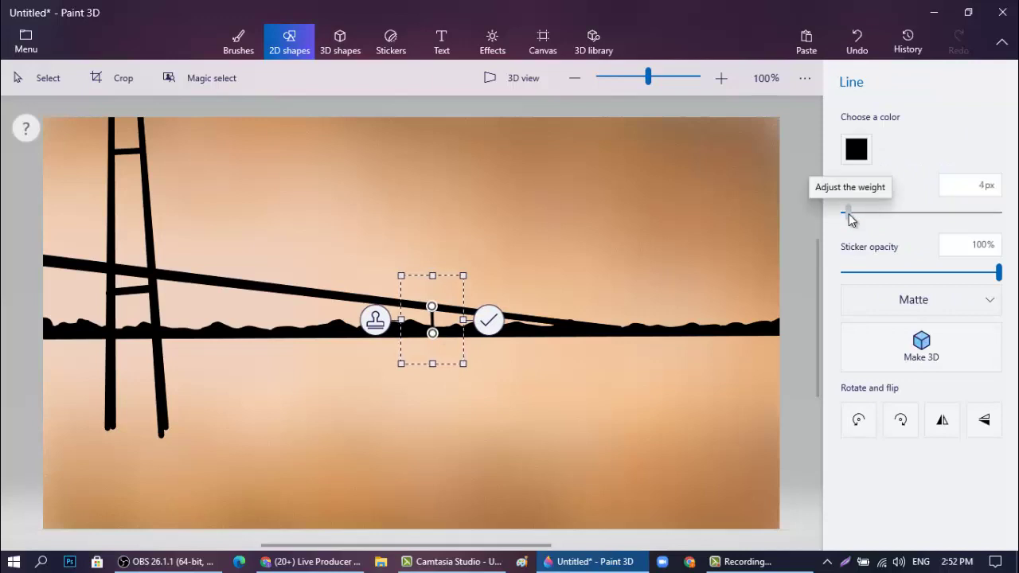
left_click(383, 323)
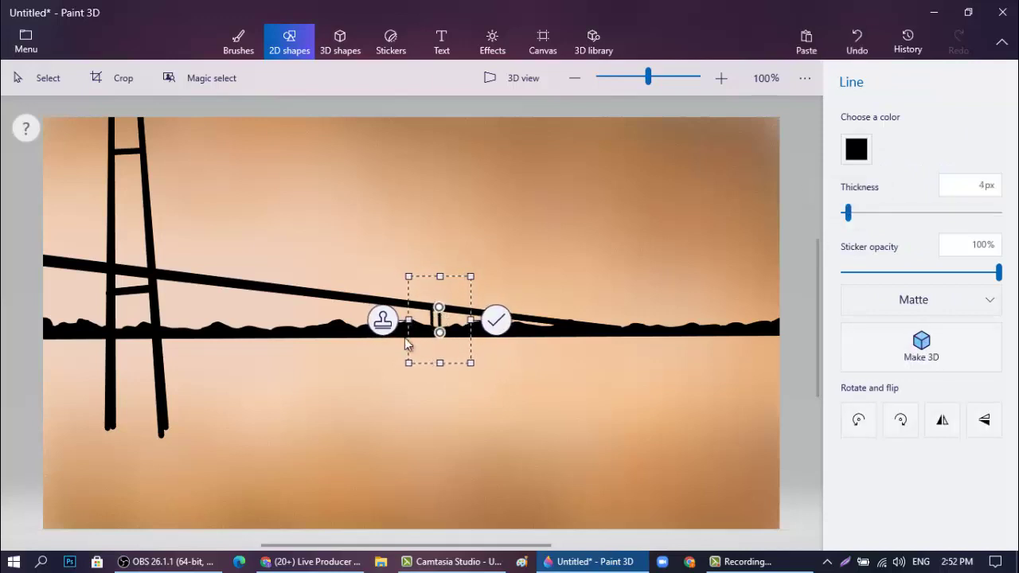
mouse_move(439, 327)
left_mouse_down()
mouse_move(466, 323)
mouse_move(464, 311)
mouse_move(472, 329)
mouse_move(496, 323)
left_mouse_up()
left_click(391, 324)
left_click(501, 346)
left_click(522, 325)
Continue the row of short 4 px supports to where the deck meets the horizon.
left_click(856, 138)
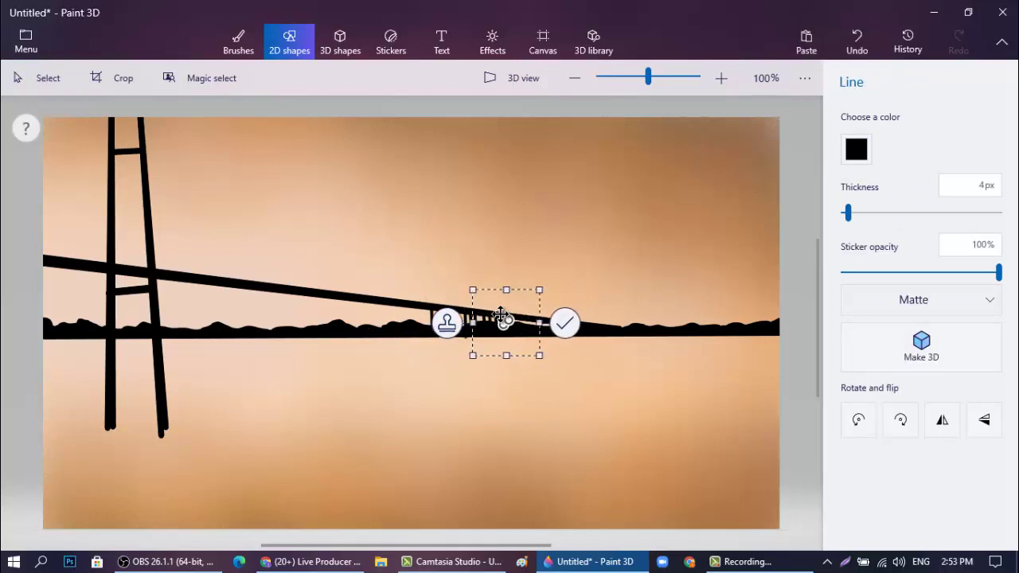
left_click(610, 337)
left_click(852, 150)
mouse_move(508, 318)
left_mouse_down()
mouse_move(514, 332)
mouse_move(527, 304)
mouse_move(559, 328)
left_mouse_up()
left_click(480, 332)
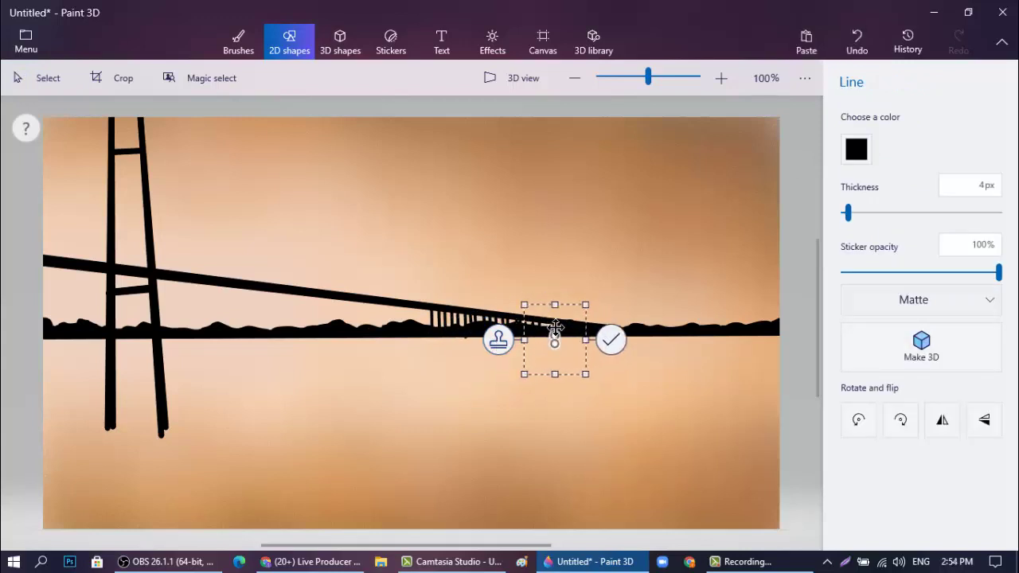
left_click(611, 337)
left_click(855, 137)
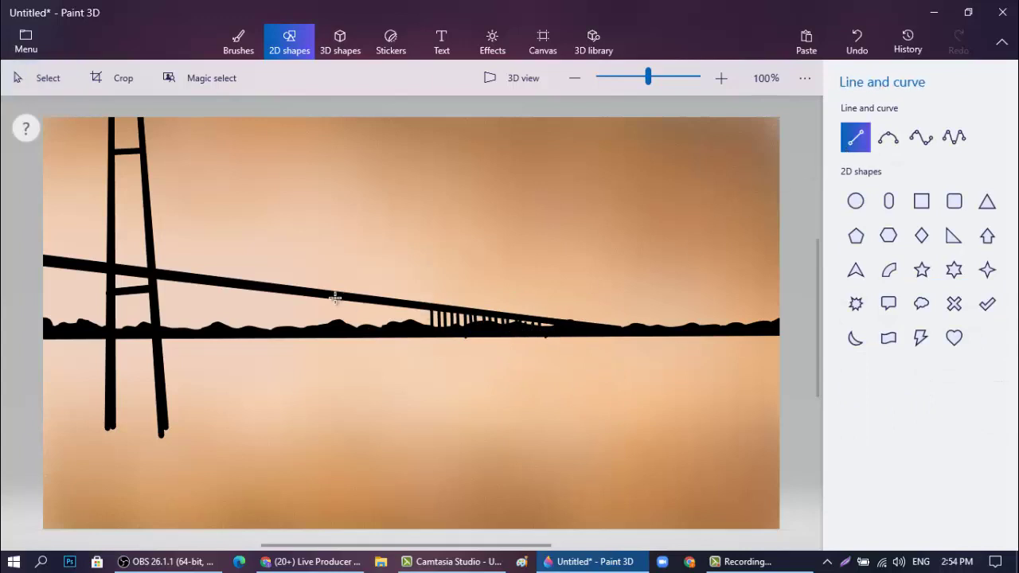
Add a pair of vertical 6 px supports under the middle of the deck, left of the row of thin supports.
mouse_move(335, 325)
left_mouse_down()
mouse_move(284, 320)
mouse_move(427, 319)
left_mouse_up()
left_click(852, 214)
left_click(278, 311)
left_click(515, 300)
Add two more pairs of vertical 6 px supports under the deck, one on each side of the tower.
left_click(858, 143)
mouse_move(212, 285)
left_mouse_down()
mouse_move(212, 327)
mouse_move(82, 288)
left_mouse_up()
left_click_drag(109, 343, 113, 356)
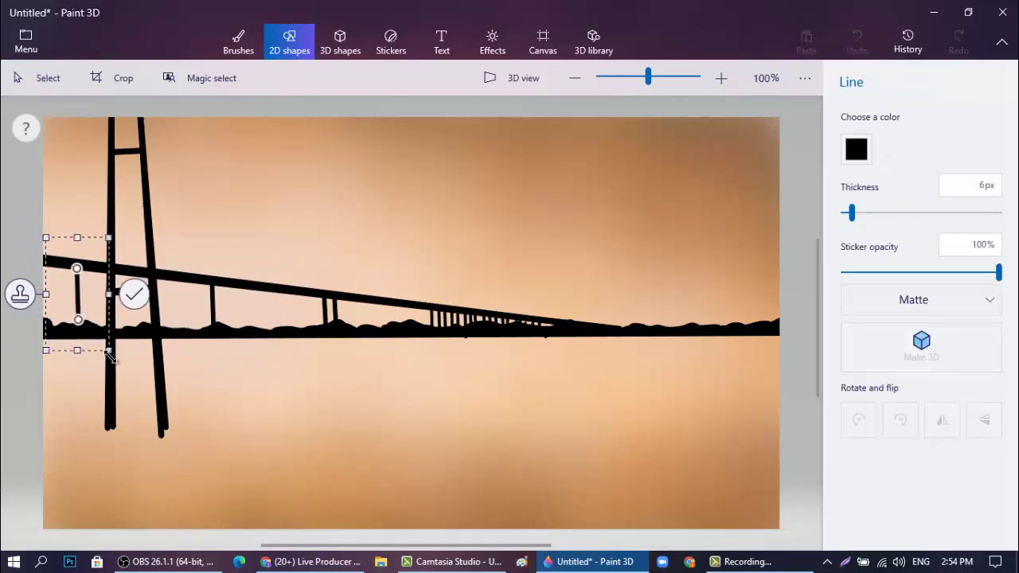
left_click(20, 294)
mouse_move(80, 300)
left_mouse_down()
mouse_move(87, 309)
mouse_move(90, 299)
left_mouse_up()
left_click_drag(119, 350, 123, 360)
left_click(30, 297)
left_click_drag(107, 301, 227, 314)
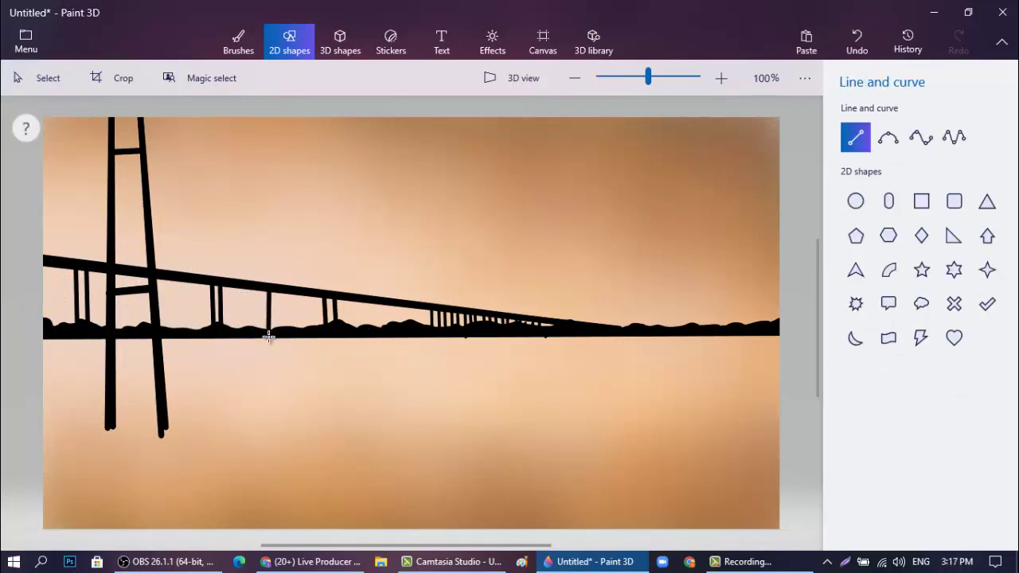
Add single 6 px supports under the deck on either side of its middle pair, fitting their height between deck and horizon.
mouse_move(271, 334)
left_mouse_down()
mouse_move(269, 288)
mouse_move(282, 309)
mouse_move(197, 305)
mouse_move(381, 320)
left_mouse_up()
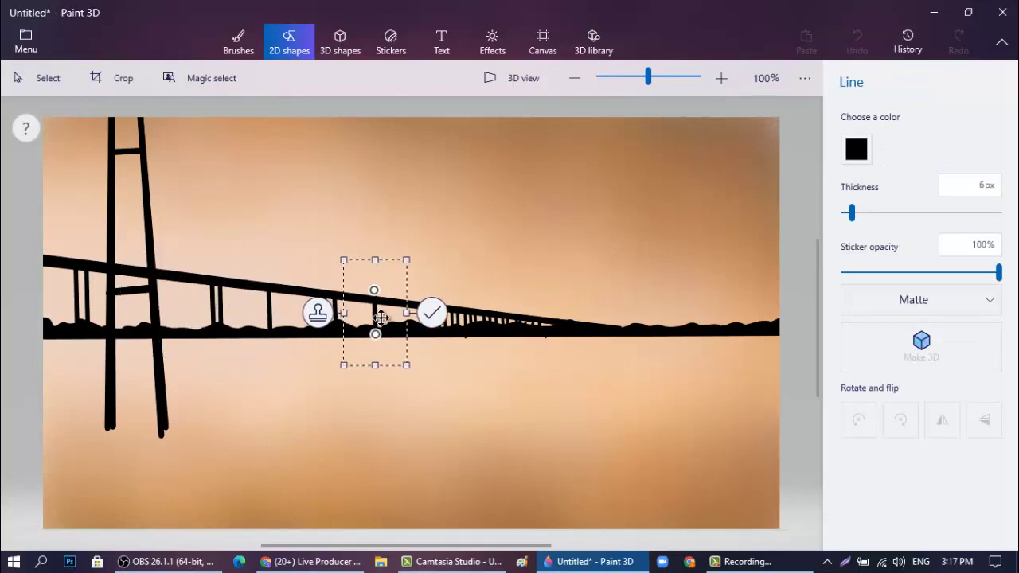
left_click_drag(409, 368, 407, 363)
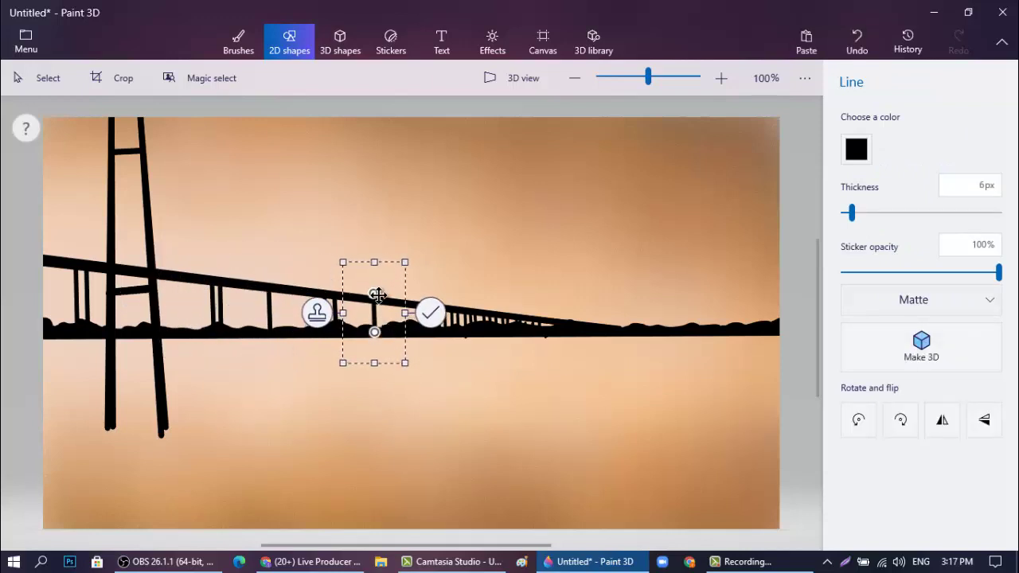
left_click_drag(377, 317, 380, 322)
left_click(445, 360)
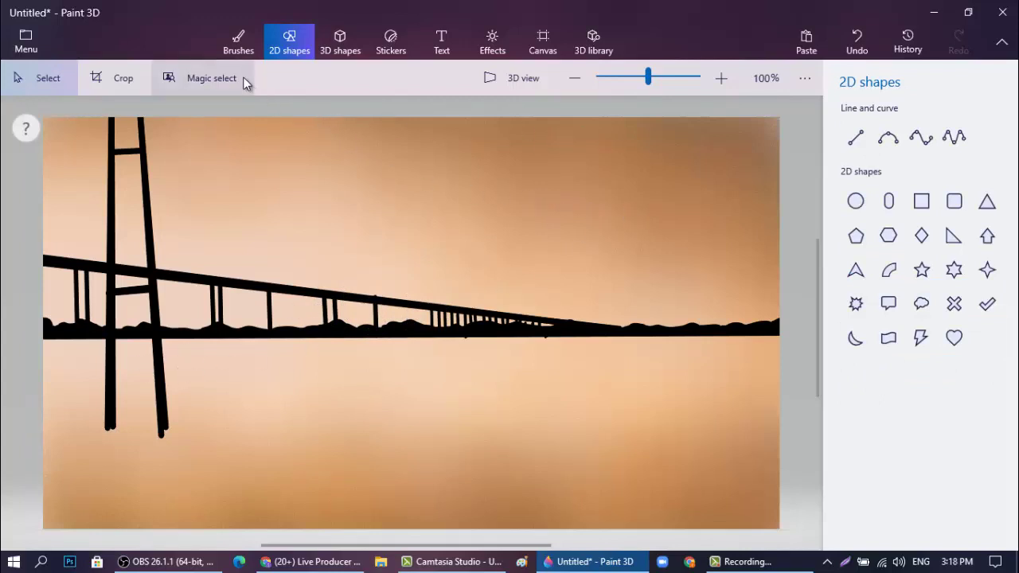
With a 3 px marker at 54% opacity, draw wavy reflection guide lines from both tower leg bases to the canvas bottom.
left_click(248, 49)
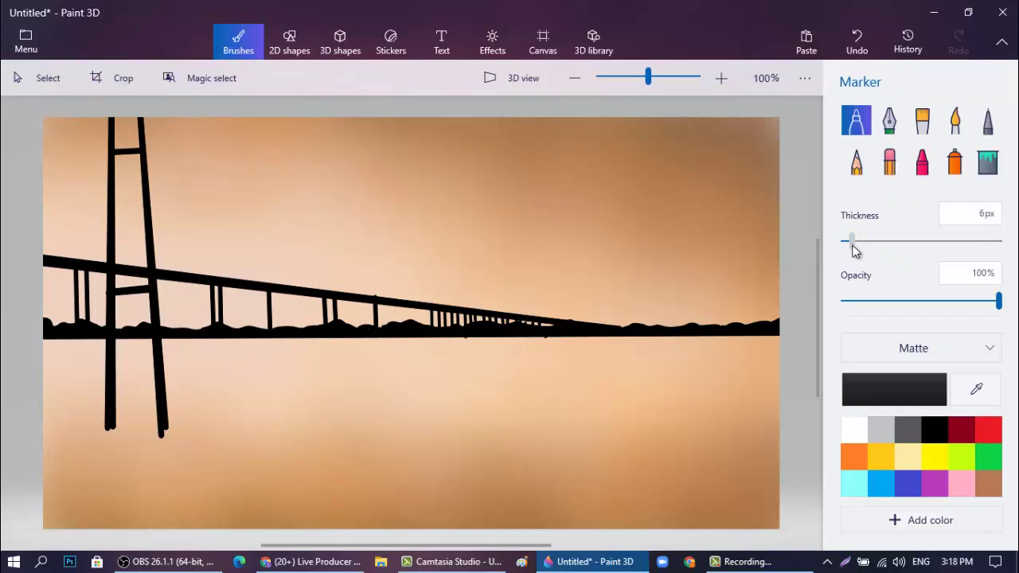
left_click_drag(851, 250, 848, 250)
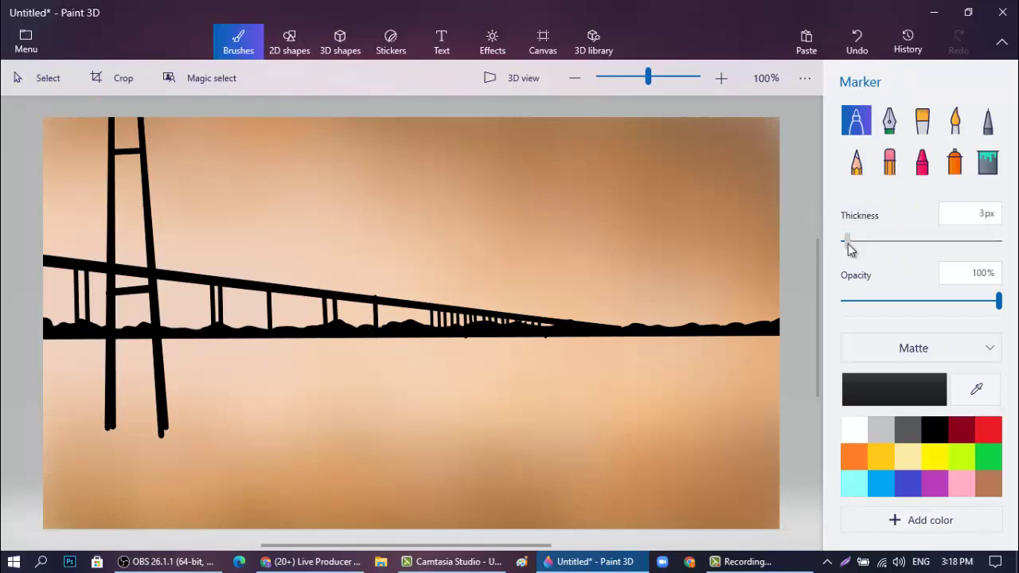
left_click(926, 302)
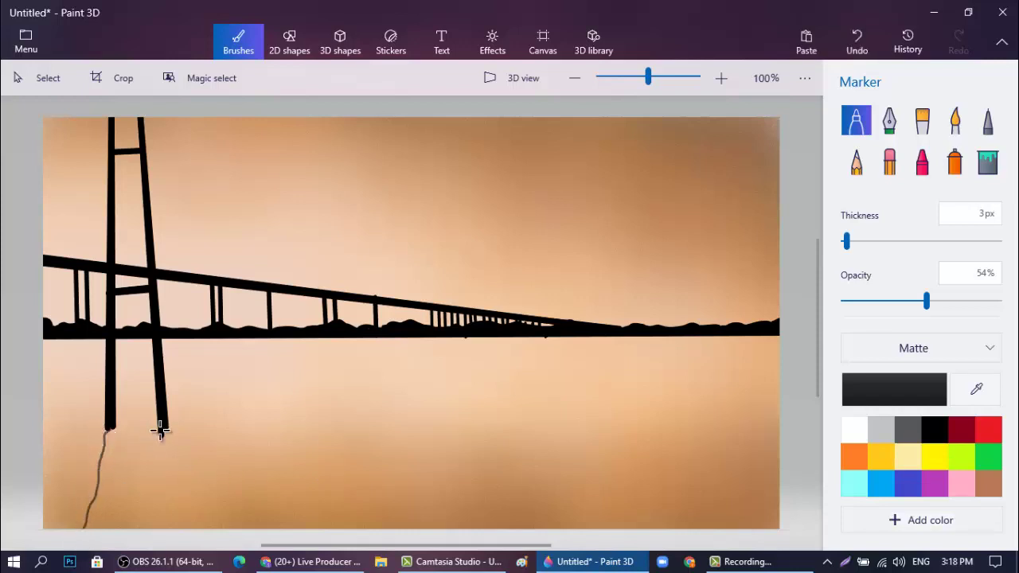
left_click_drag(162, 435, 208, 528)
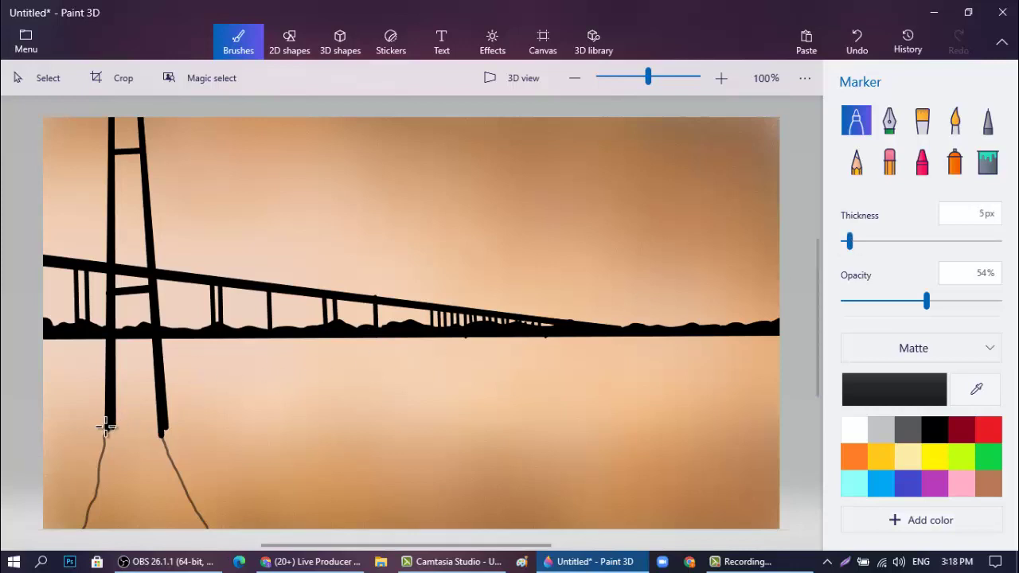
With a 5 px marker at 54% opacity, scribble horizontal ripples along both tower leg reflections down to the canvas bottom.
left_click_drag(105, 428, 94, 427)
left_click_drag(156, 431, 174, 430)
left_click_drag(103, 429, 112, 428)
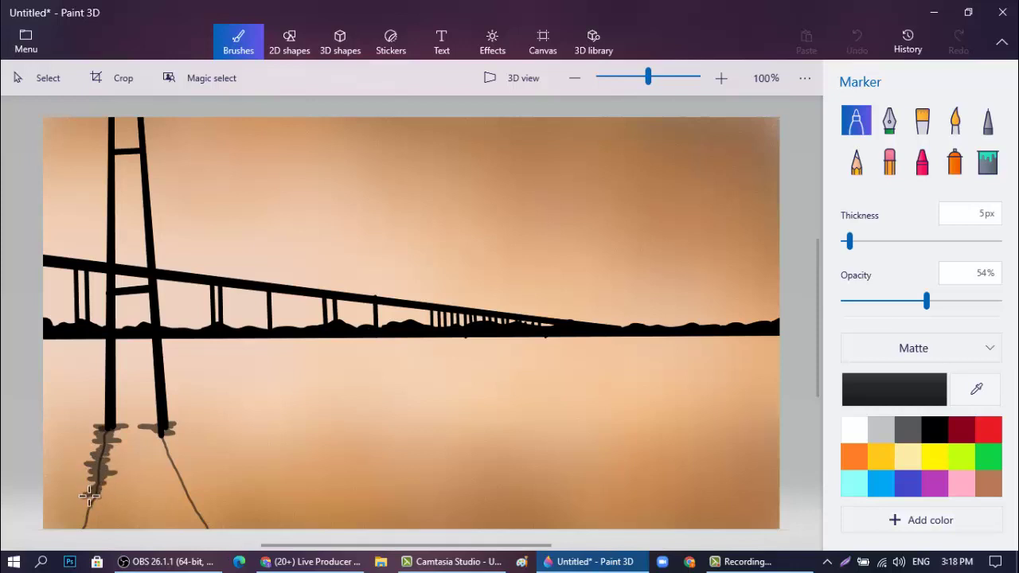
mouse_move(71, 530)
left_mouse_down()
mouse_move(86, 505)
mouse_move(98, 536)
left_mouse_up()
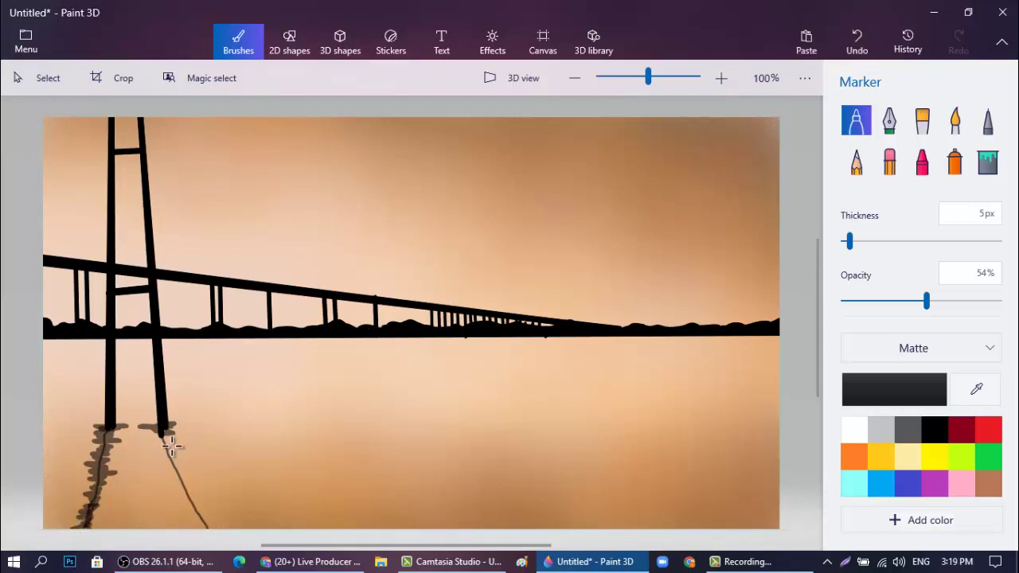
left_click_drag(171, 447, 146, 432)
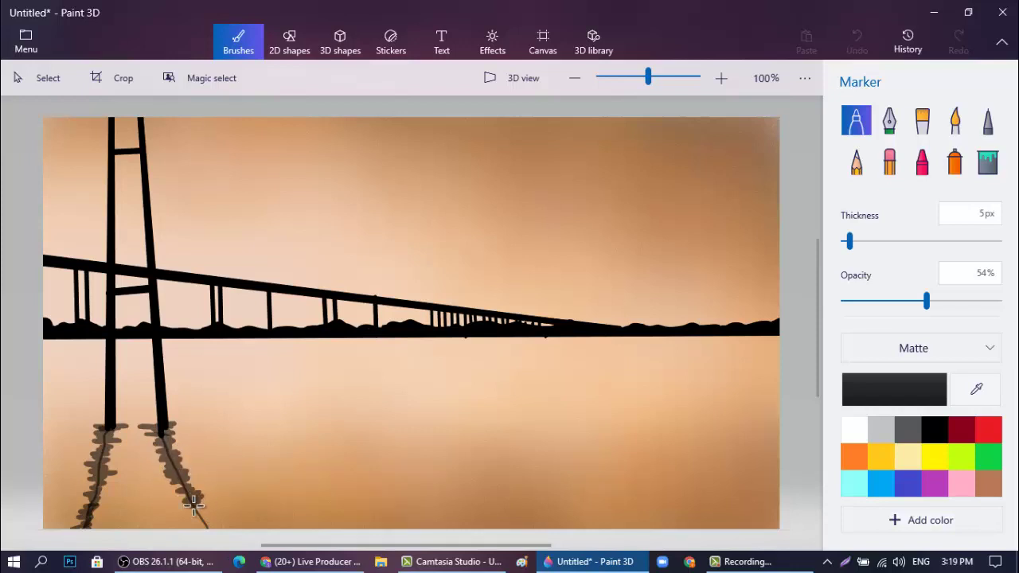
mouse_move(194, 523)
left_mouse_down()
mouse_move(222, 525)
mouse_move(194, 521)
left_mouse_up()
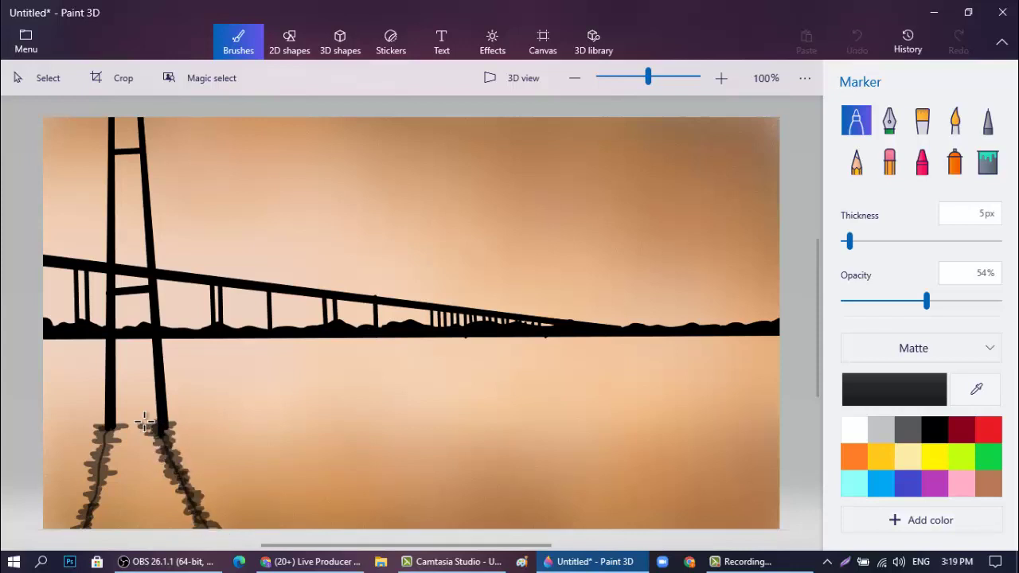
Darken the core of both leg reflections with more marker strokes and link the two leg bases with horizontal ripples.
mouse_move(144, 421)
left_mouse_down()
mouse_move(90, 438)
mouse_move(115, 447)
mouse_move(88, 483)
mouse_move(90, 532)
left_mouse_up()
left_click_drag(108, 430, 84, 527)
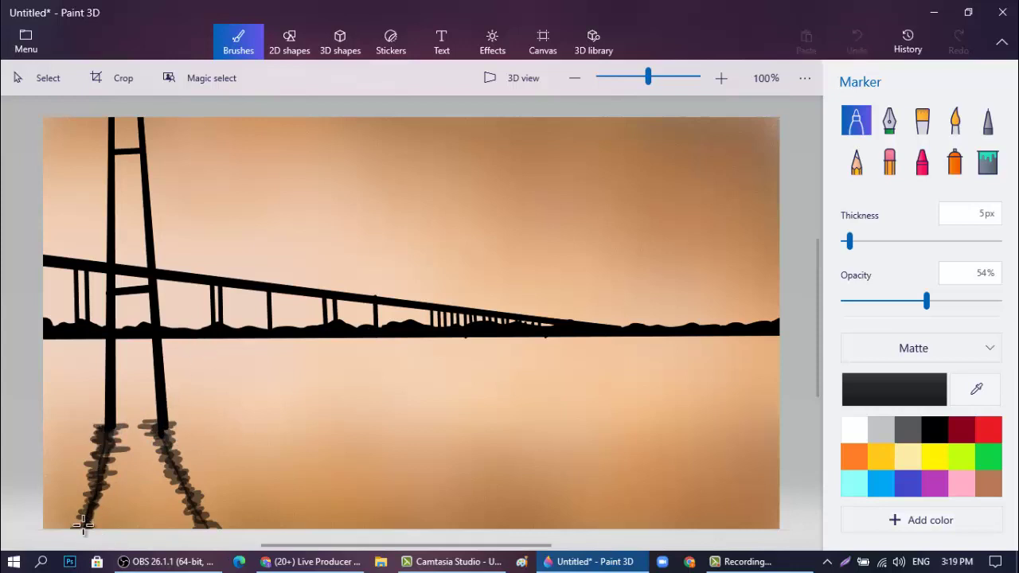
mouse_move(160, 434)
left_mouse_down()
mouse_move(216, 532)
mouse_move(167, 454)
mouse_move(200, 539)
left_mouse_up()
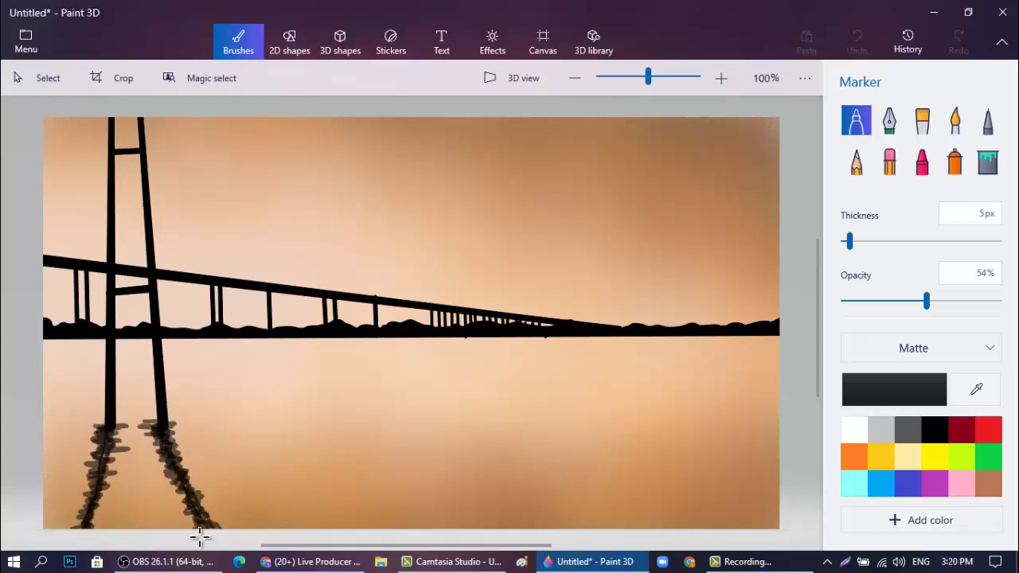
mouse_move(117, 428)
left_mouse_down()
mouse_move(106, 467)
mouse_move(133, 423)
mouse_move(106, 422)
mouse_move(172, 420)
left_mouse_up()
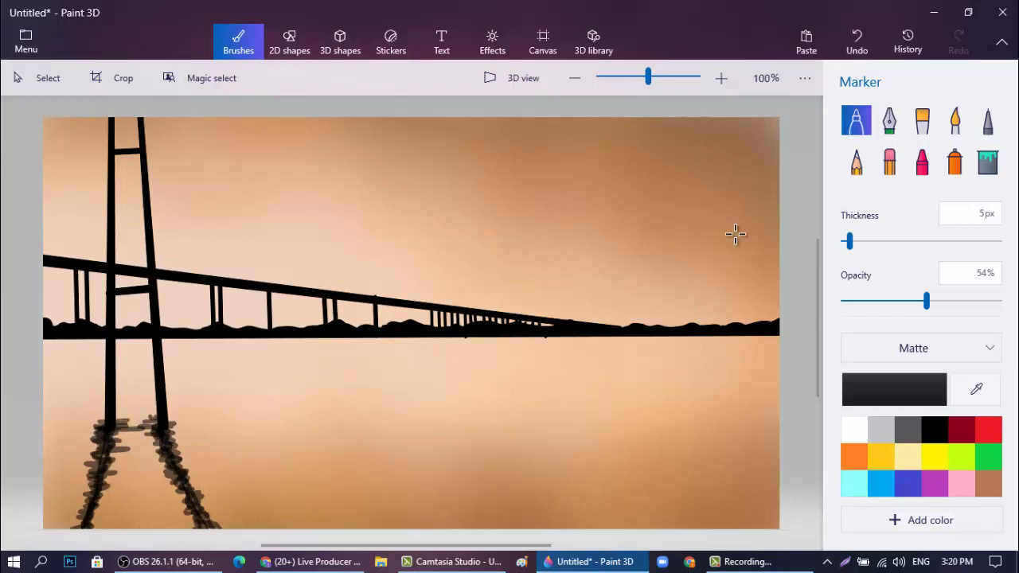
Paint textured clouds across the upper-right sky with a 100 px crayon at 100% opacity in dark brown 3e1b07.
left_click(955, 120)
left_click(987, 483)
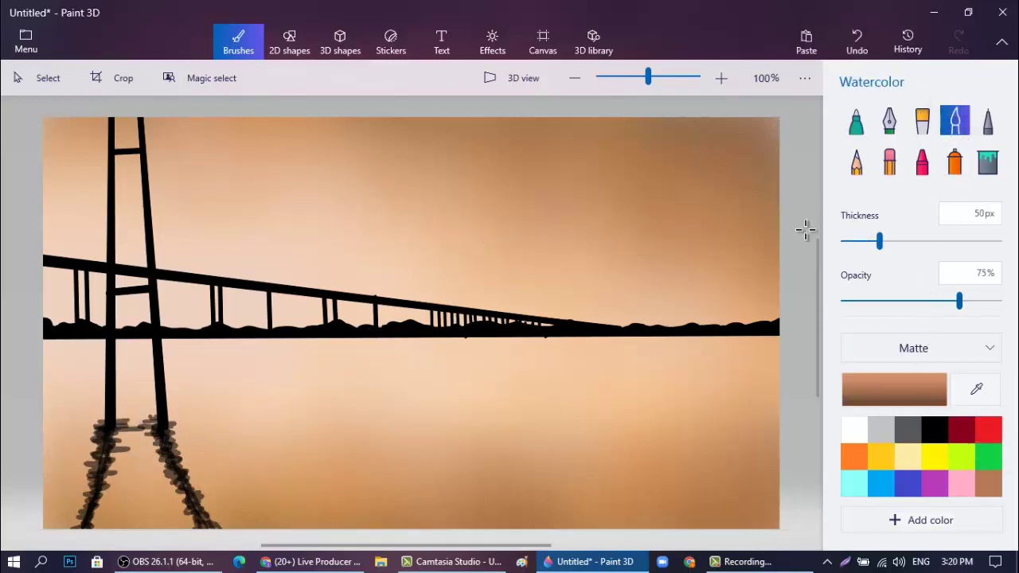
left_click(922, 163)
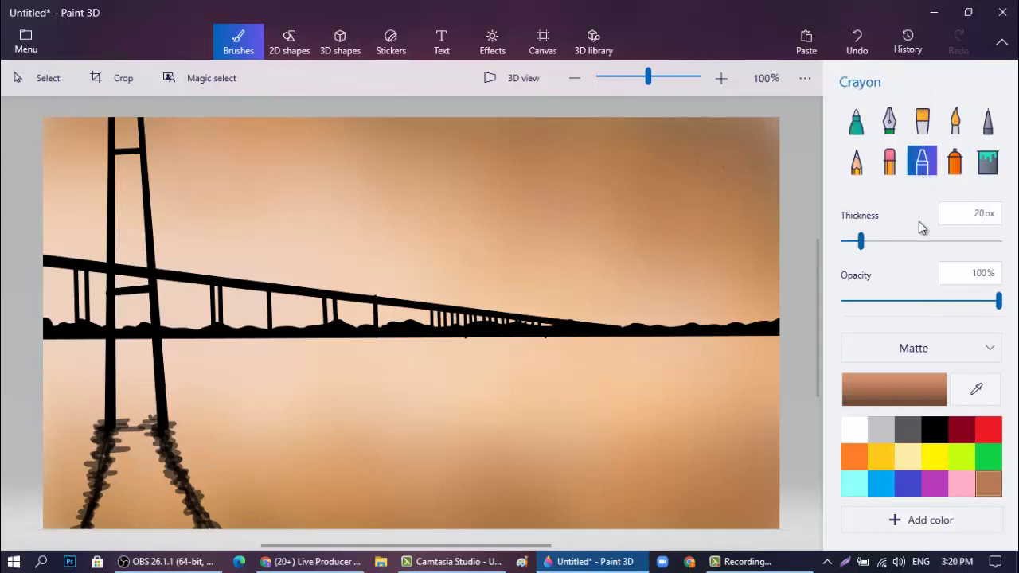
left_click_drag(867, 248, 999, 242)
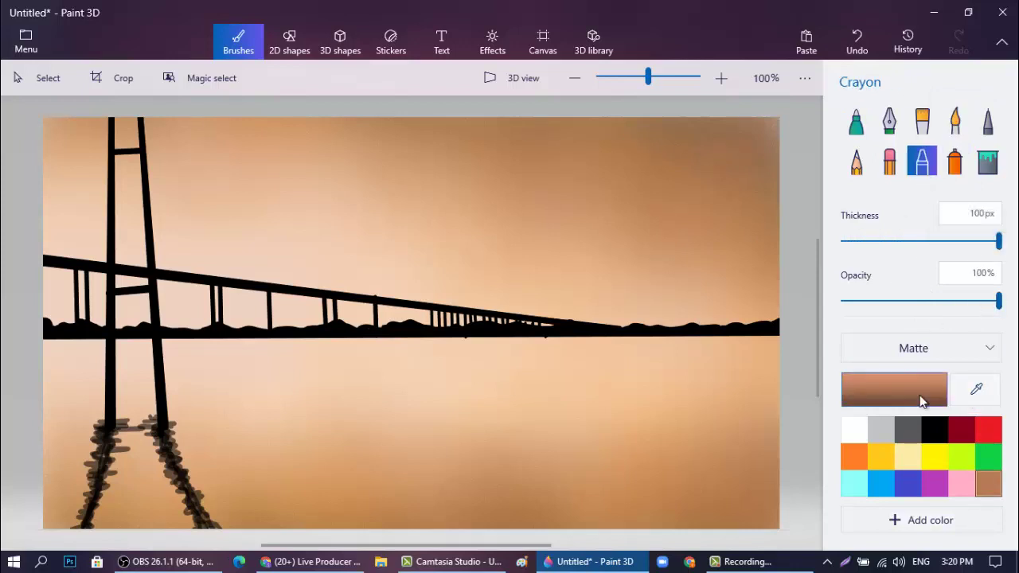
left_click(894, 389)
left_click(553, 305)
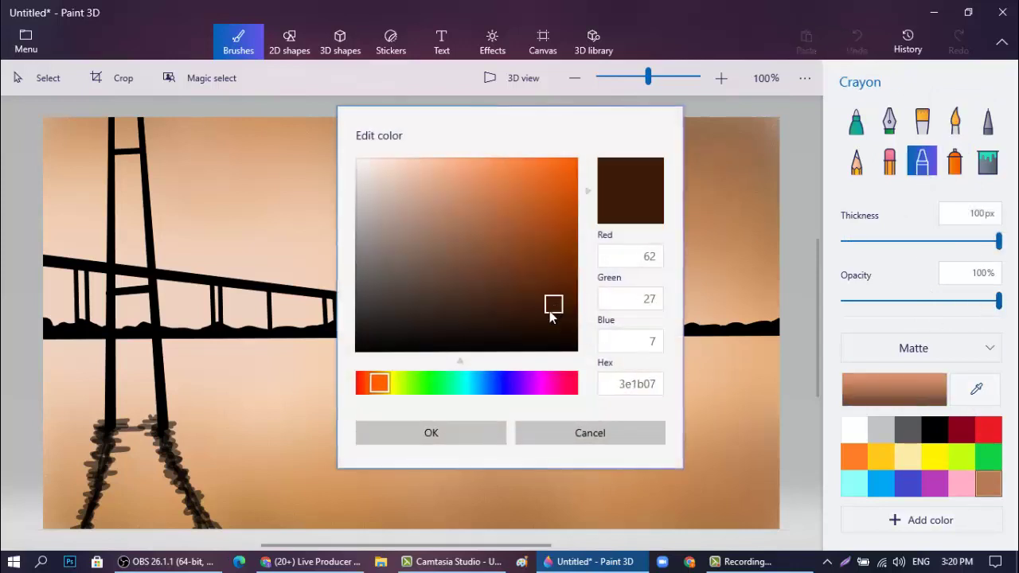
left_click(485, 434)
mouse_move(698, 154)
left_mouse_down()
mouse_move(756, 163)
mouse_move(768, 134)
mouse_move(644, 115)
mouse_move(662, 139)
mouse_move(590, 118)
mouse_move(550, 128)
mouse_move(563, 160)
mouse_move(463, 118)
mouse_move(555, 145)
mouse_move(576, 178)
mouse_move(630, 129)
mouse_move(712, 198)
mouse_move(711, 156)
mouse_move(740, 222)
mouse_move(764, 216)
mouse_move(768, 144)
mouse_move(642, 135)
mouse_move(694, 159)
left_mouse_up()
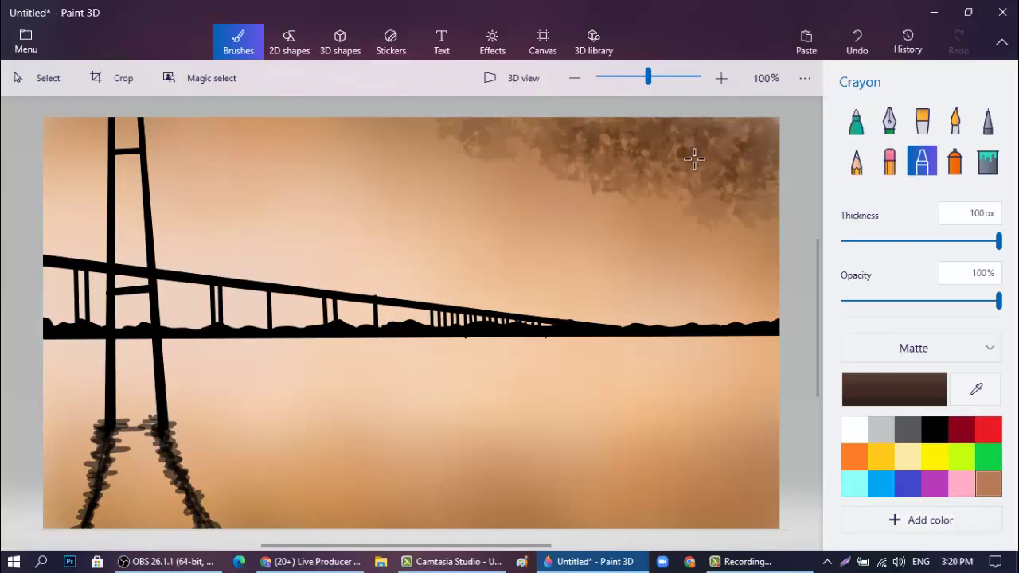
mouse_move(494, 122)
left_mouse_down()
mouse_move(405, 122)
mouse_move(405, 132)
mouse_move(470, 142)
mouse_move(526, 195)
mouse_move(560, 173)
mouse_move(602, 212)
mouse_move(676, 188)
mouse_move(760, 279)
mouse_move(766, 241)
mouse_move(779, 302)
mouse_move(647, 261)
mouse_move(478, 165)
mouse_move(342, 132)
mouse_move(434, 221)
left_mouse_up()
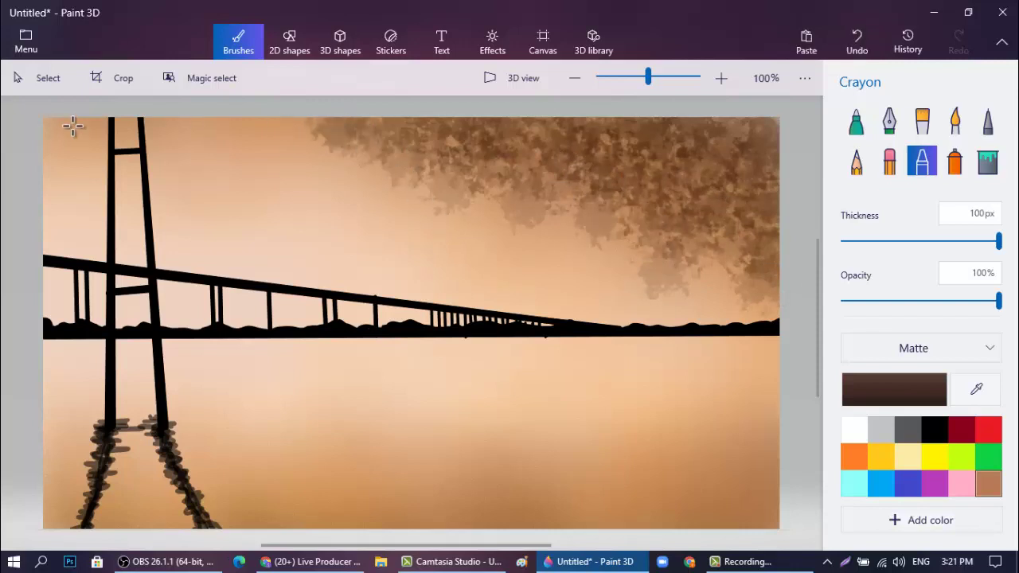
Add crayon clouds around the tower top in the upper-left sky and extend the large cloud's edges leftward and toward the horizon.
mouse_move(72, 125)
left_mouse_down()
mouse_move(47, 199)
mouse_move(86, 138)
mouse_move(119, 115)
mouse_move(169, 152)
mouse_move(189, 114)
mouse_move(218, 121)
mouse_move(227, 146)
left_mouse_up()
left_click_drag(345, 161, 343, 144)
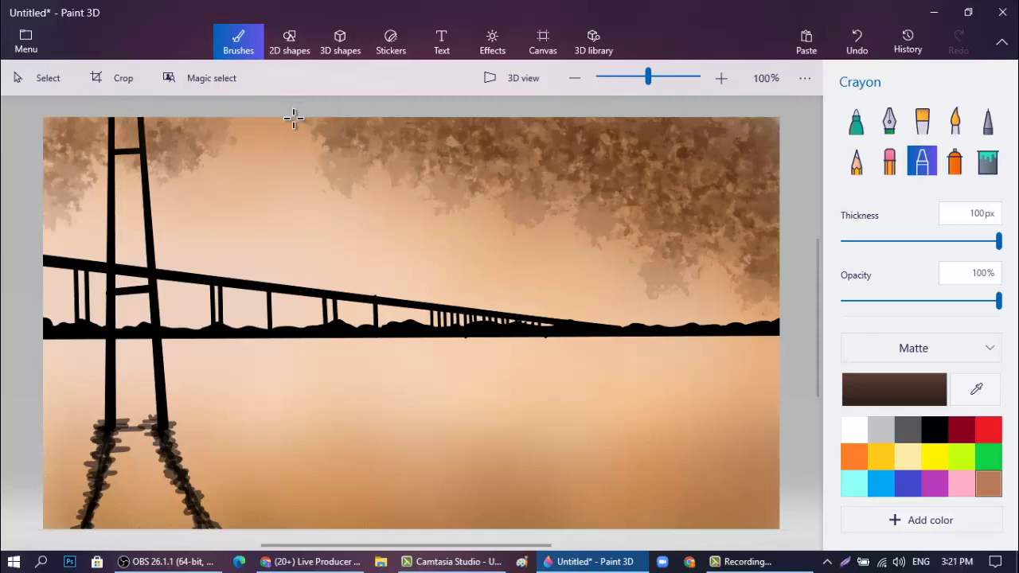
mouse_move(293, 118)
left_mouse_down()
mouse_move(576, 247)
mouse_move(595, 196)
mouse_move(713, 205)
mouse_move(738, 170)
mouse_move(675, 265)
mouse_move(492, 222)
mouse_move(642, 240)
mouse_move(745, 310)
left_mouse_up()
Pick a darker brown and build up crayon shadows along the sky's top edge, its right side and the clouds behind the tower.
left_click(884, 391)
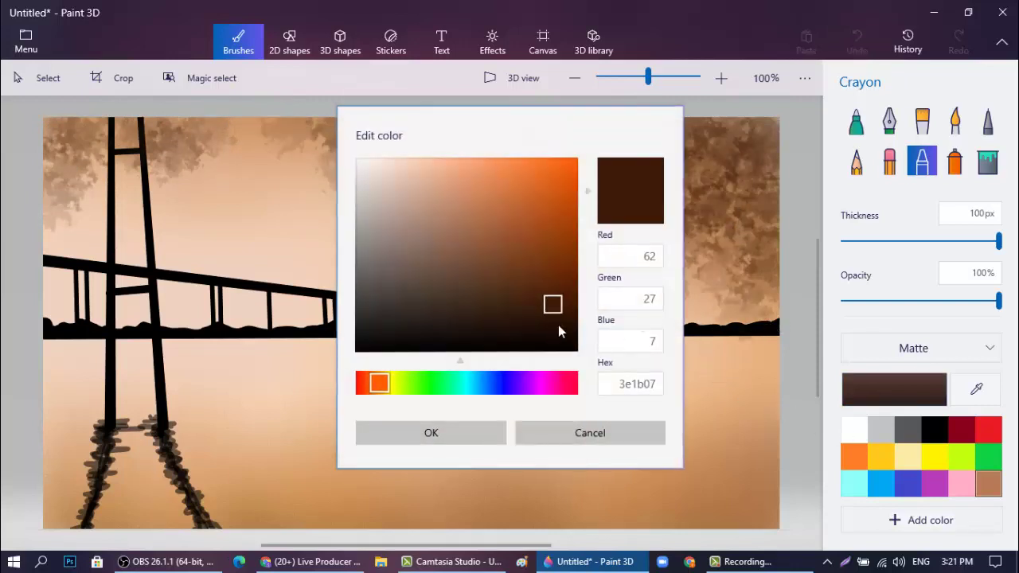
left_click(558, 325)
left_click(429, 432)
mouse_move(718, 129)
left_mouse_down()
mouse_move(673, 119)
mouse_move(505, 133)
mouse_move(375, 107)
mouse_move(303, 119)
left_mouse_up()
mouse_move(543, 119)
left_mouse_down()
mouse_move(512, 170)
mouse_move(636, 209)
mouse_move(761, 174)
left_mouse_up()
left_click(725, 189)
left_click(759, 212)
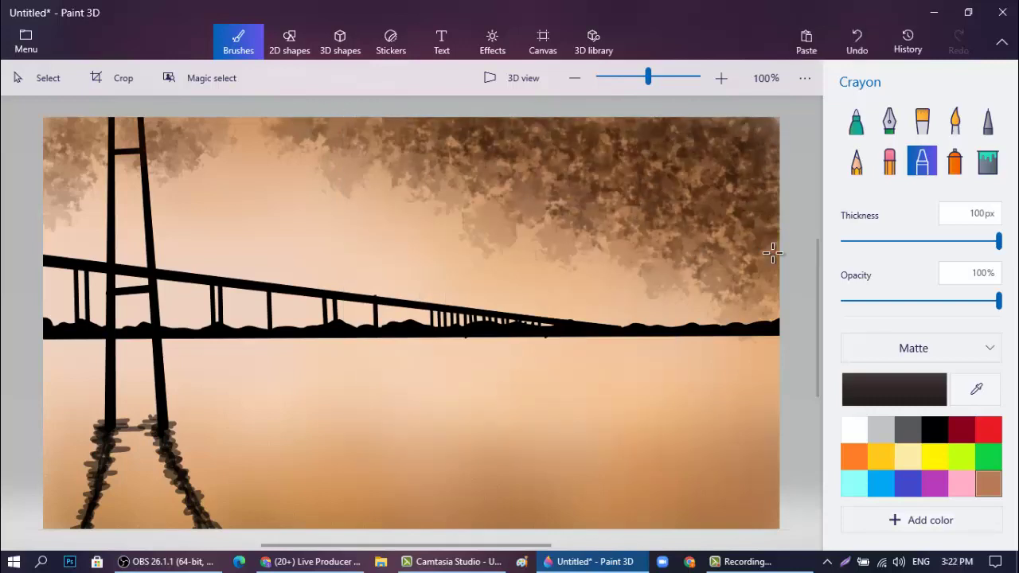
left_click(775, 254)
left_click(713, 298)
mouse_move(70, 130)
left_mouse_down()
mouse_move(52, 123)
mouse_move(126, 164)
mouse_move(227, 121)
left_mouse_up()
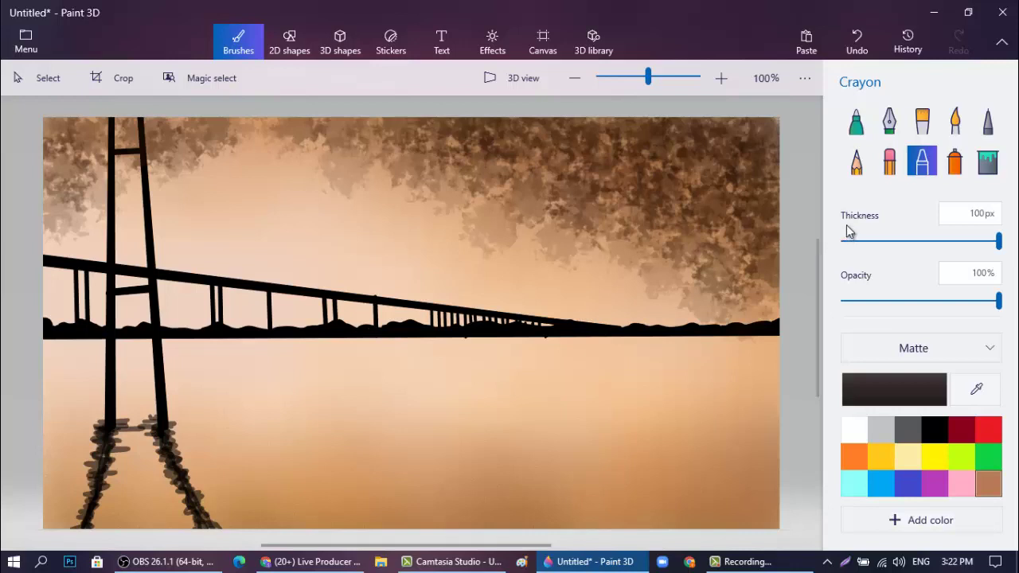
Shade the bottom and right side of the water with the Watercolor brush at 200 px thickness and 100% opacity.
left_click(956, 121)
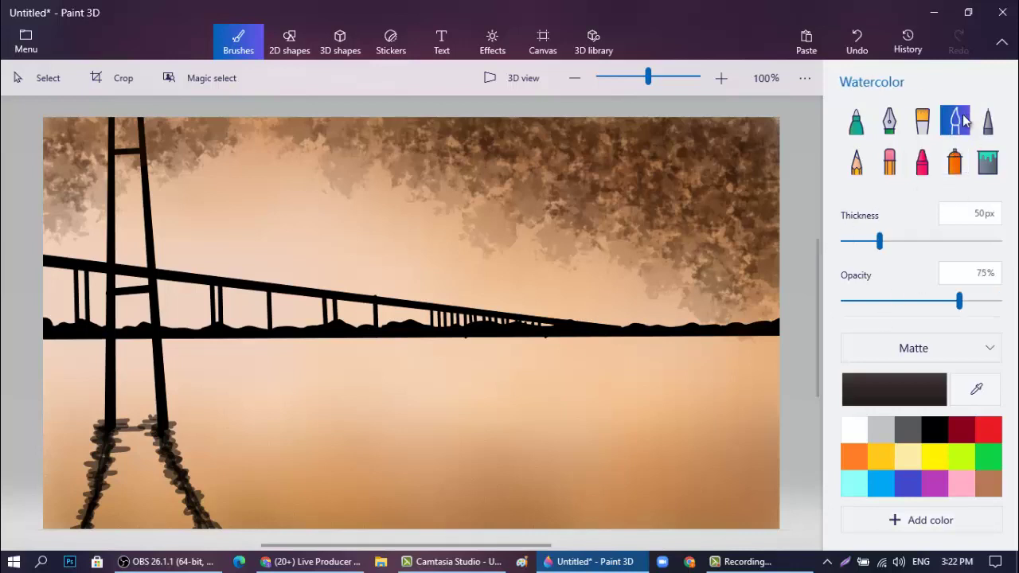
left_click_drag(884, 243, 999, 241)
left_click_drag(959, 301, 999, 301)
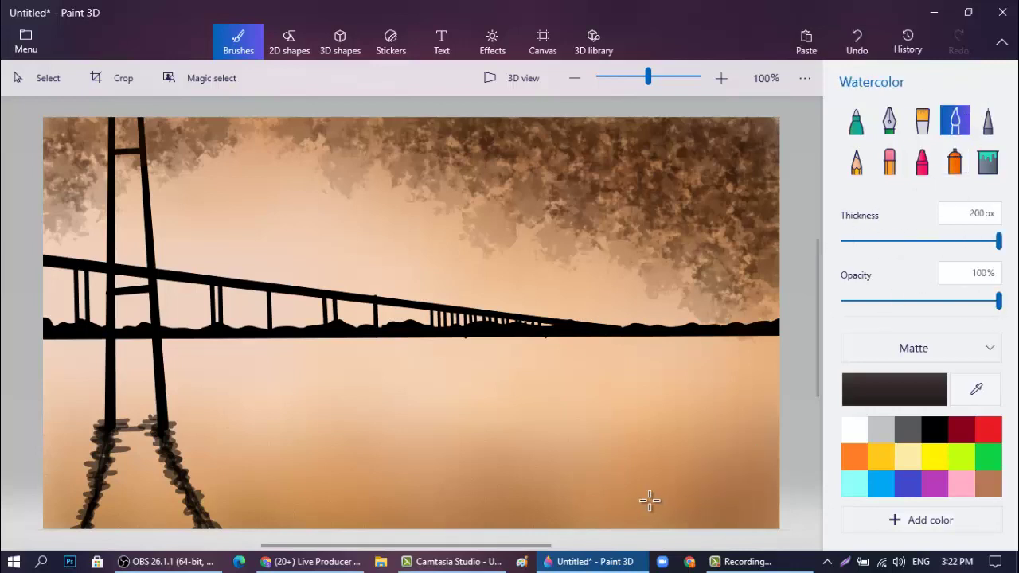
mouse_move(404, 520)
left_mouse_down()
mouse_move(200, 525)
mouse_move(99, 513)
mouse_move(68, 497)
left_mouse_up()
left_click(748, 410)
left_click(764, 501)
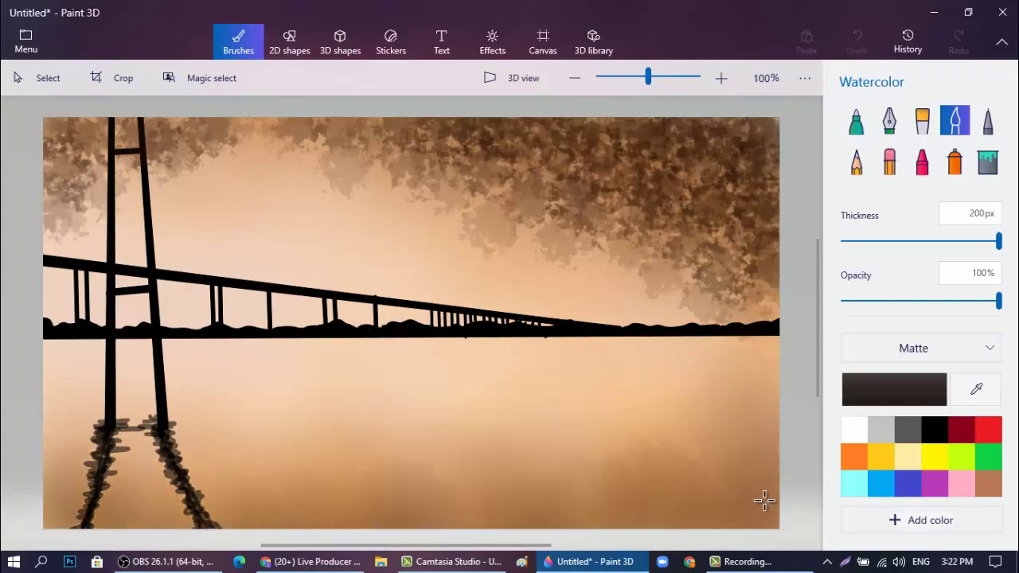
left_click(617, 429)
left_click(698, 444)
mouse_move(703, 515)
left_mouse_down()
mouse_move(515, 464)
mouse_move(445, 514)
mouse_move(291, 533)
mouse_move(613, 519)
mouse_move(748, 462)
mouse_move(767, 518)
mouse_move(775, 373)
mouse_move(774, 390)
left_mouse_up()
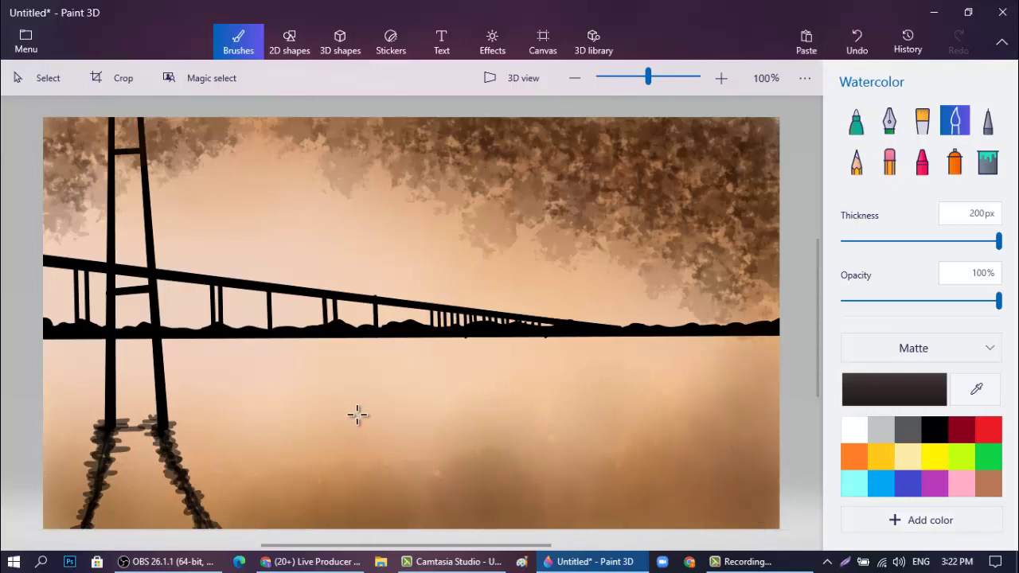
mouse_move(357, 413)
left_mouse_down()
mouse_move(428, 453)
mouse_move(578, 448)
left_mouse_up()
key("ctrl+z")
key("ctrl+z")
Deepen the watercolor shading in the water's lower corners, darkening the brown to 100701, and soften the lower middle with pale yellow.
mouse_move(520, 469)
left_mouse_down()
mouse_move(621, 441)
mouse_move(746, 459)
left_mouse_up()
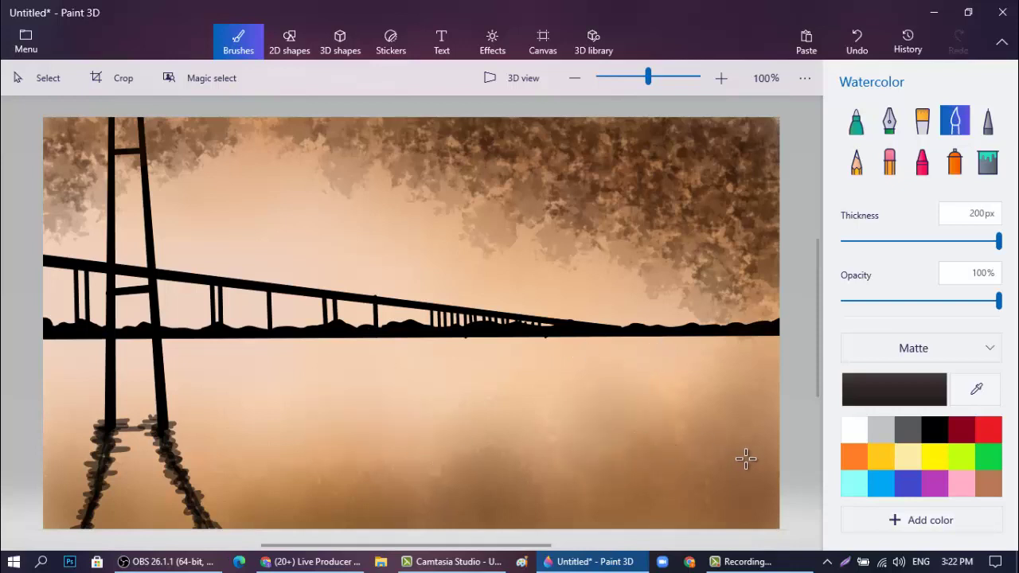
mouse_move(76, 486)
left_mouse_down()
mouse_move(179, 514)
mouse_move(180, 500)
mouse_move(68, 400)
left_mouse_up()
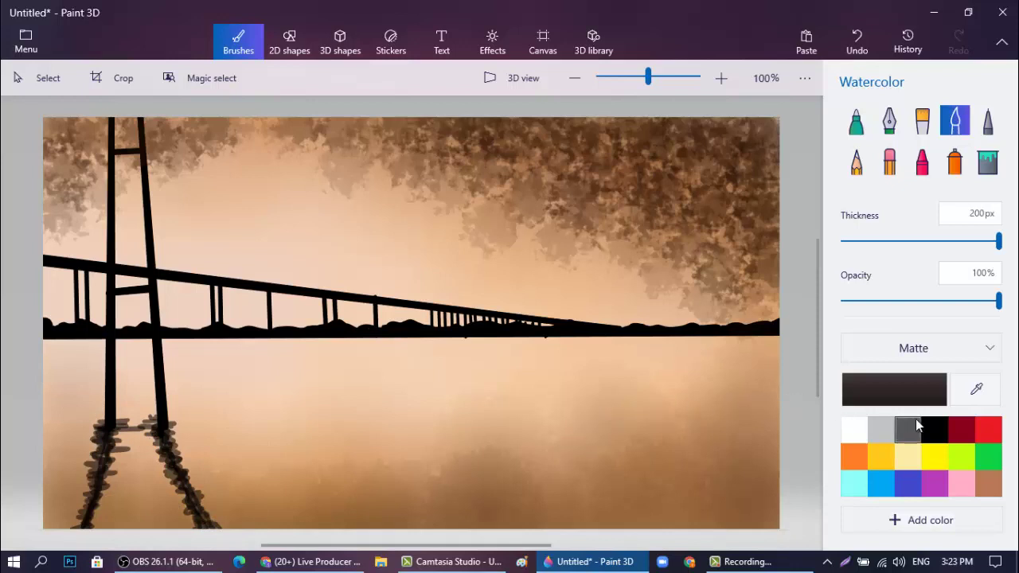
left_click(915, 390)
left_click(563, 341)
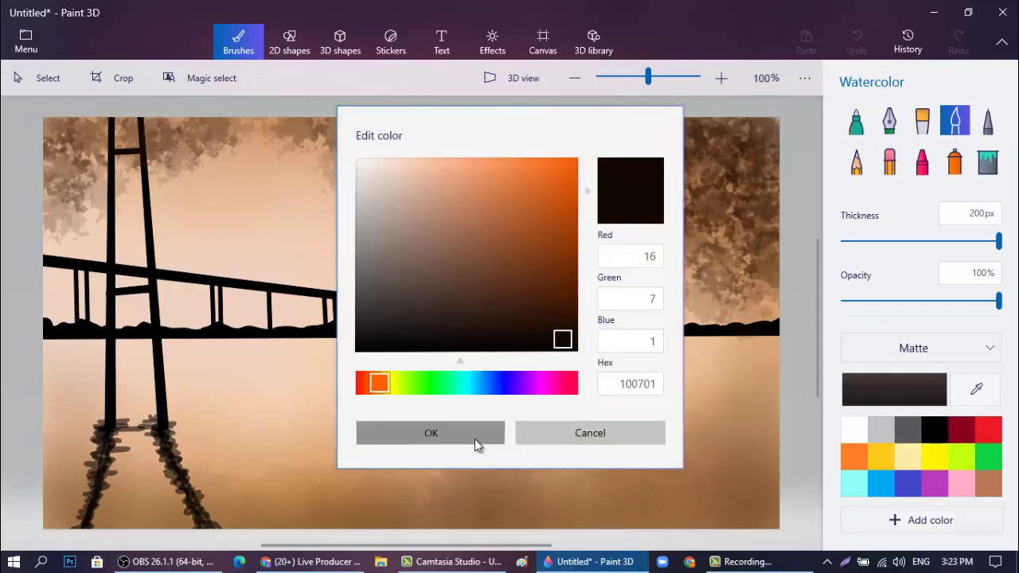
left_click(431, 433)
mouse_move(745, 443)
left_mouse_down()
mouse_move(602, 515)
mouse_move(390, 489)
mouse_move(182, 523)
left_mouse_up()
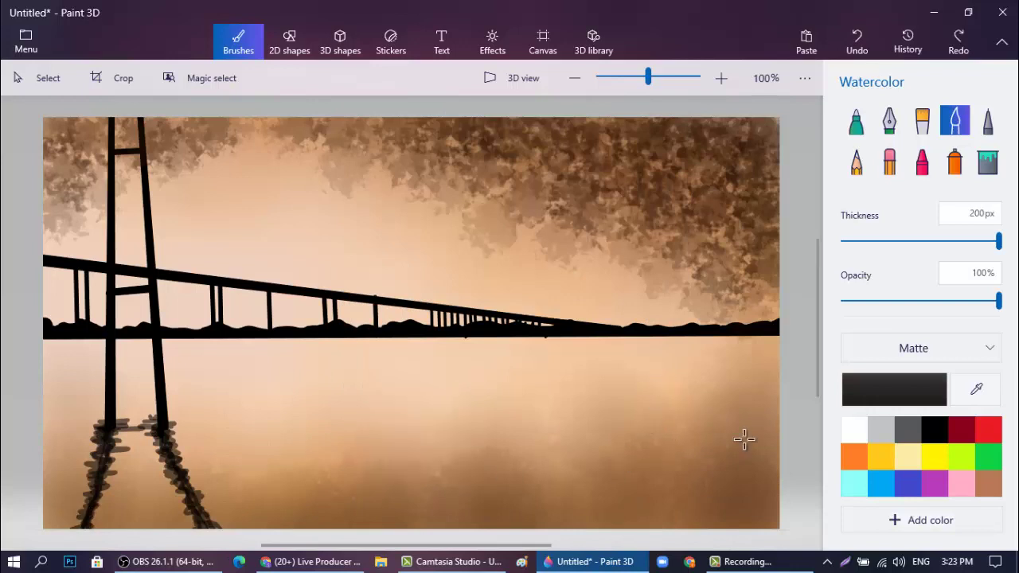
left_click(907, 456)
left_click_drag(581, 464, 309, 475)
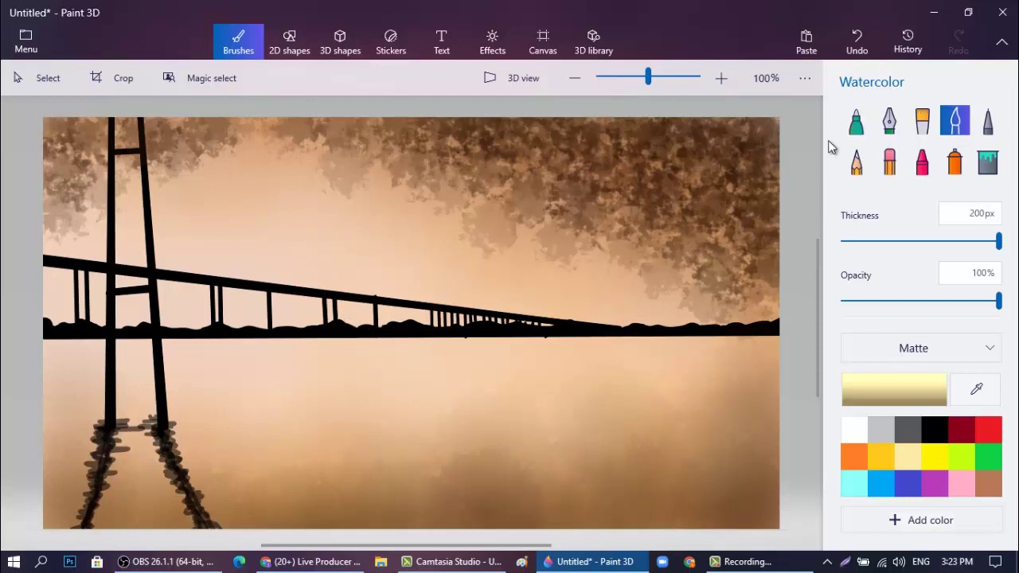
With a white 3 px marker at 54% opacity, draw short horizontal highlights on the water just below the horizon.
left_click(856, 162)
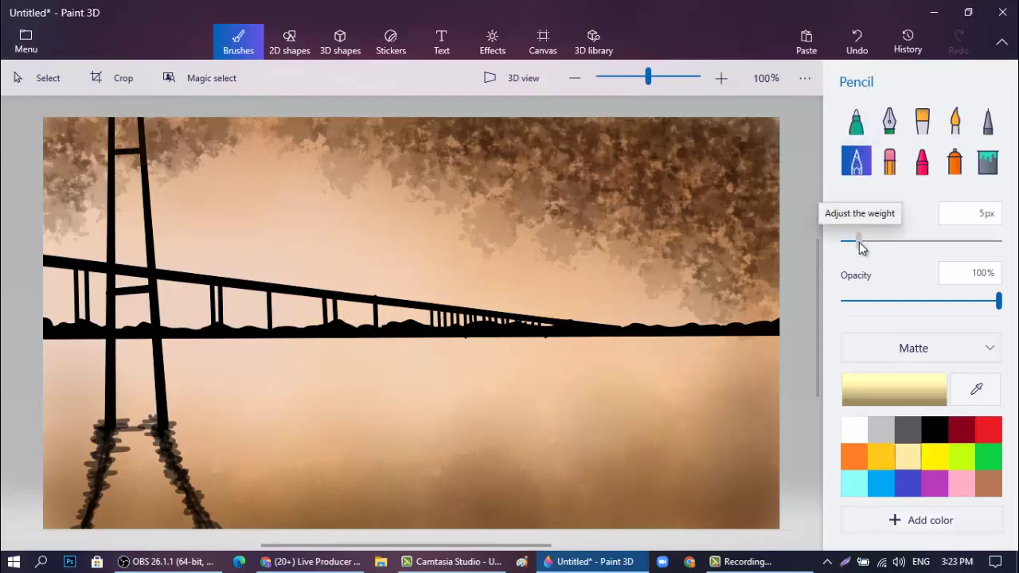
left_click(854, 430)
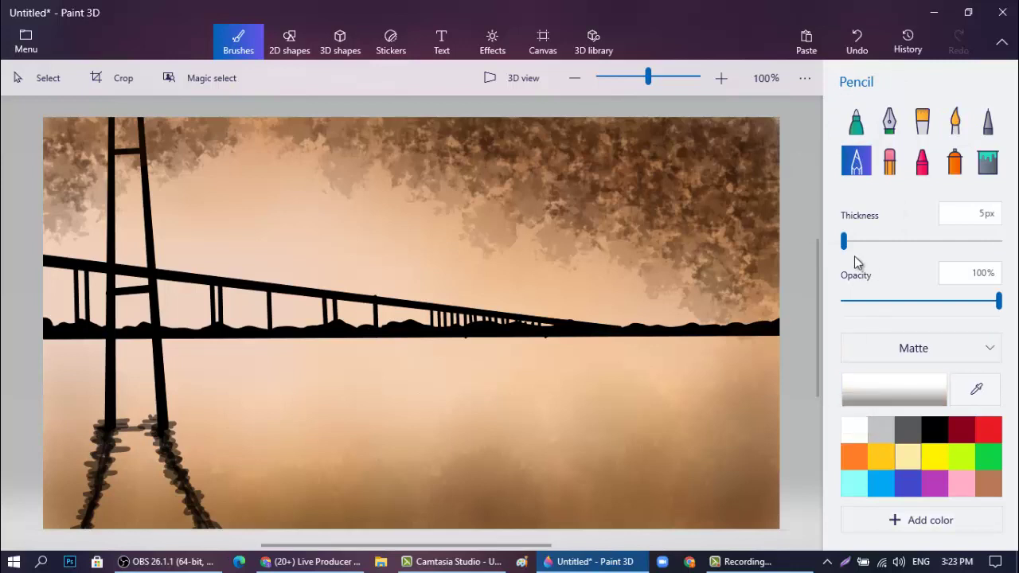
left_click_drag(939, 302, 925, 308)
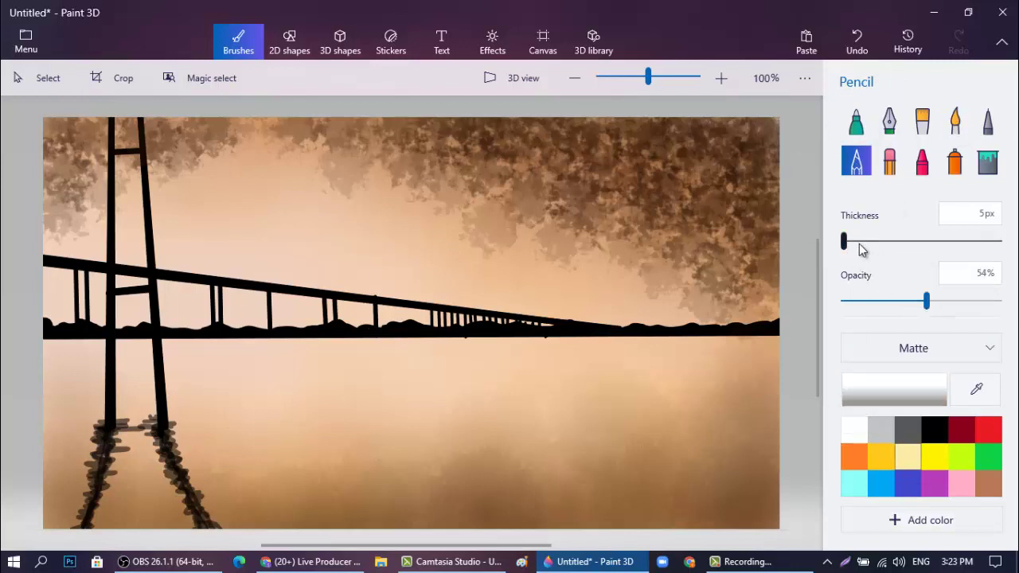
left_click(855, 119)
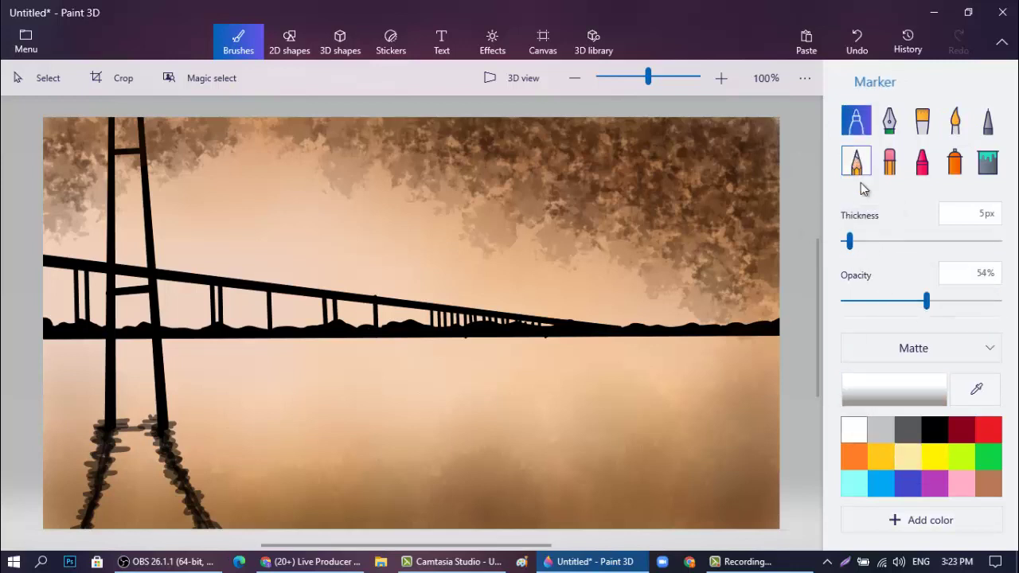
left_click(847, 248)
left_click_drag(616, 353, 673, 351)
left_click_drag(548, 355, 559, 355)
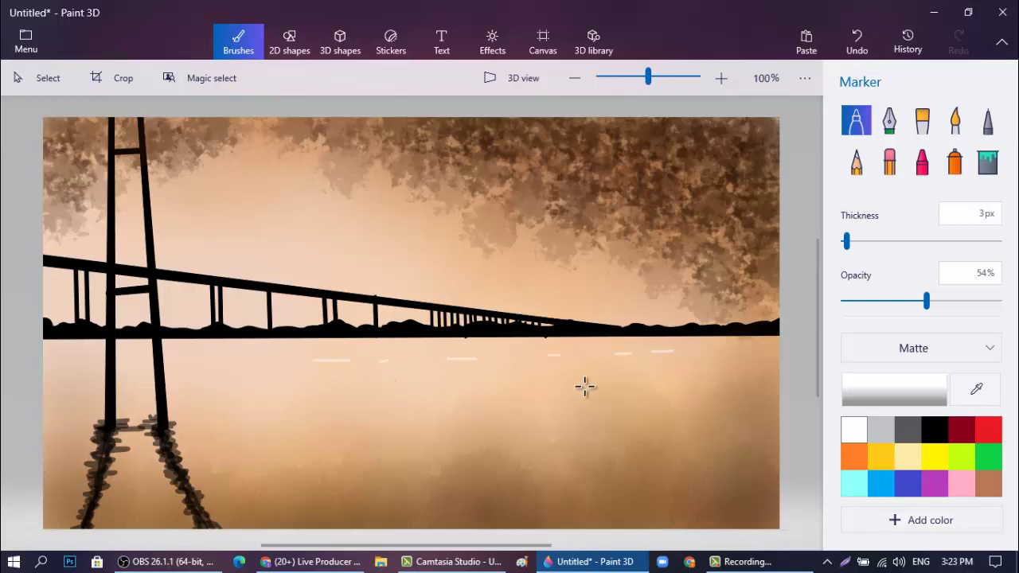
Reduce the marker to 1 px and draw thin white horizontal streaks across the upper and middle water.
left_click(844, 255)
left_click_drag(629, 367, 669, 367)
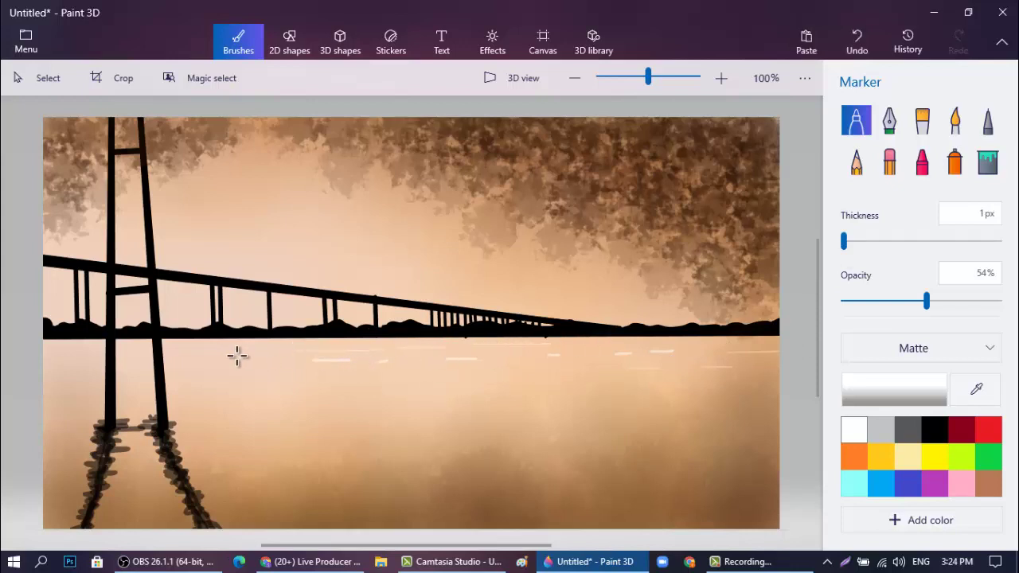
left_click_drag(245, 372, 334, 372)
left_click_drag(328, 412, 429, 411)
left_click_drag(773, 405, 701, 405)
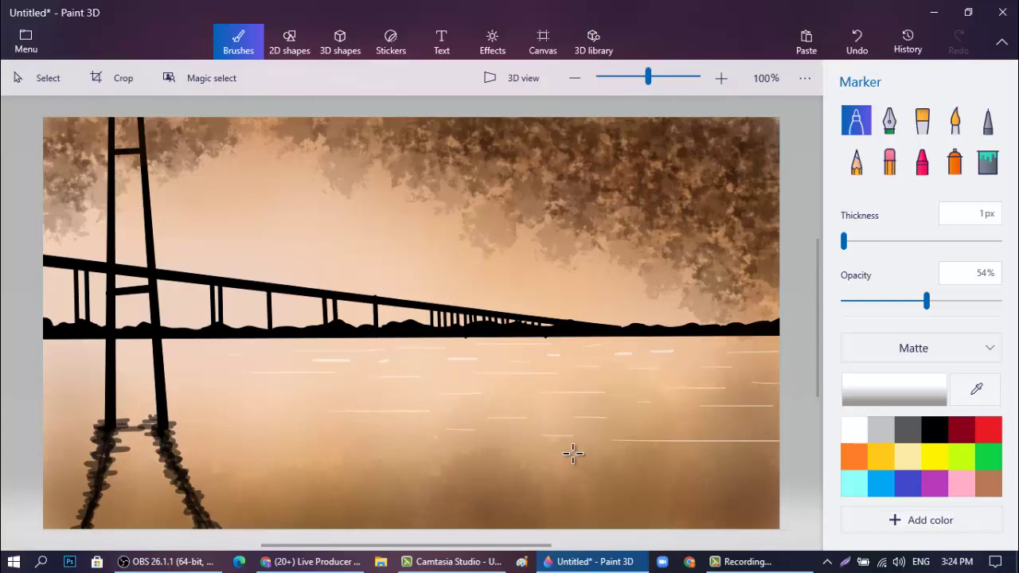
Add more 1 px white horizontal streaks in the lower water and around the tower legs and their reflections.
left_click_drag(664, 434, 692, 433)
left_click_drag(473, 463, 517, 463)
left_click_drag(342, 455, 455, 454)
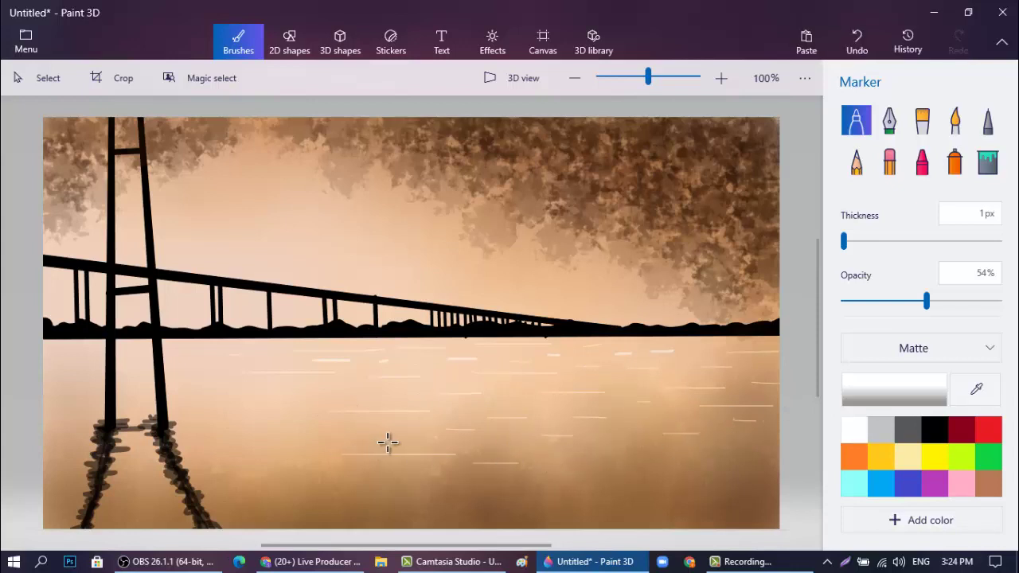
left_click_drag(278, 446, 314, 447)
left_click_drag(143, 376, 225, 401)
mouse_move(62, 395)
left_mouse_down()
mouse_move(84, 394)
mouse_move(103, 414)
left_mouse_up()
left_click_drag(271, 511, 343, 510)
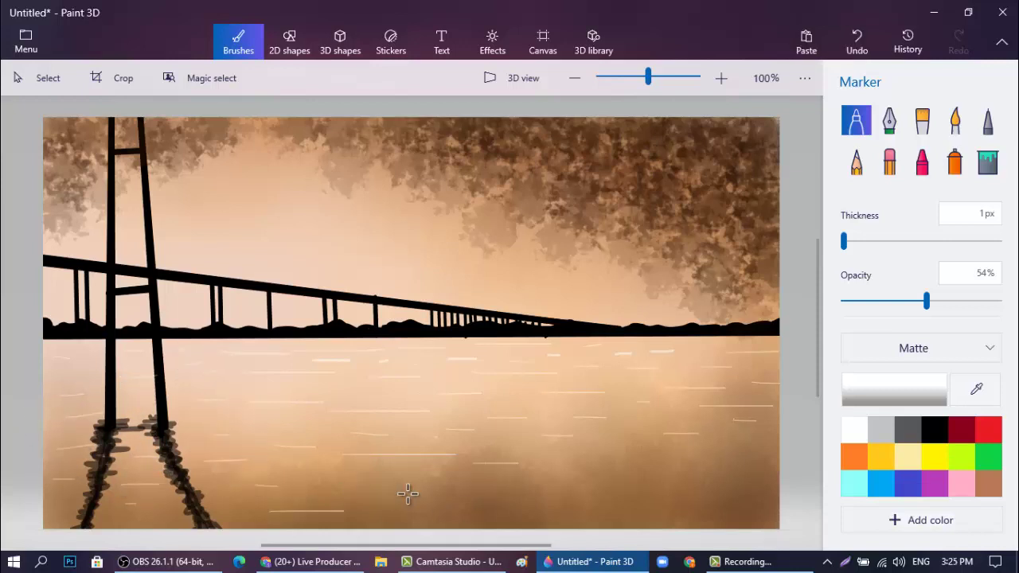
Draw more 1 px white horizontal streaks across the lower middle and lower right of the water, undoing the overly long ones.
left_click_drag(382, 482, 399, 482)
left_click_drag(413, 505, 532, 504)
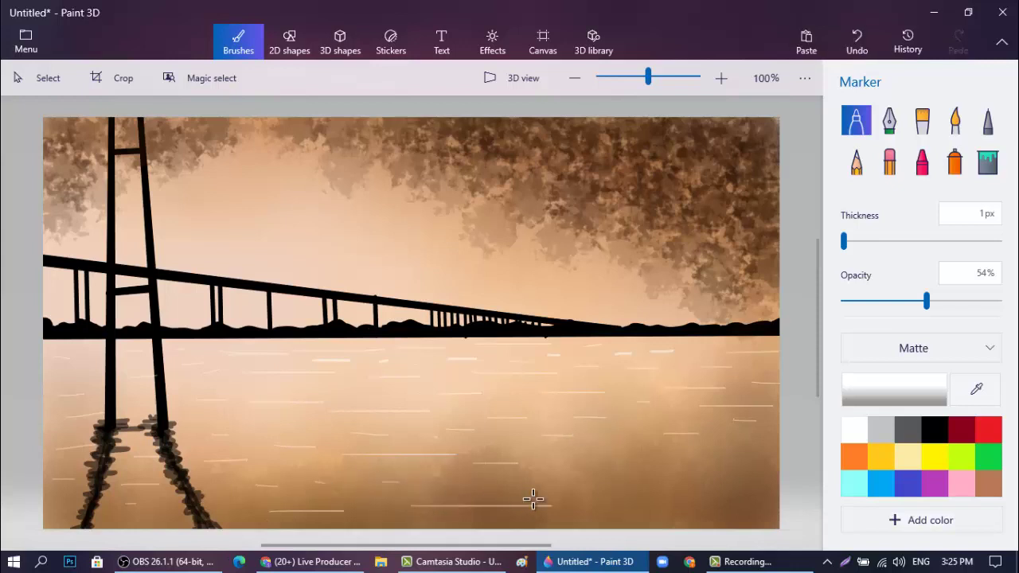
key("ctrl+z")
left_click_drag(453, 501, 512, 502)
mouse_move(544, 486)
left_mouse_down()
mouse_move(655, 457)
mouse_move(779, 463)
left_mouse_up()
key("ctrl+z")
left_click_drag(659, 501, 712, 503)
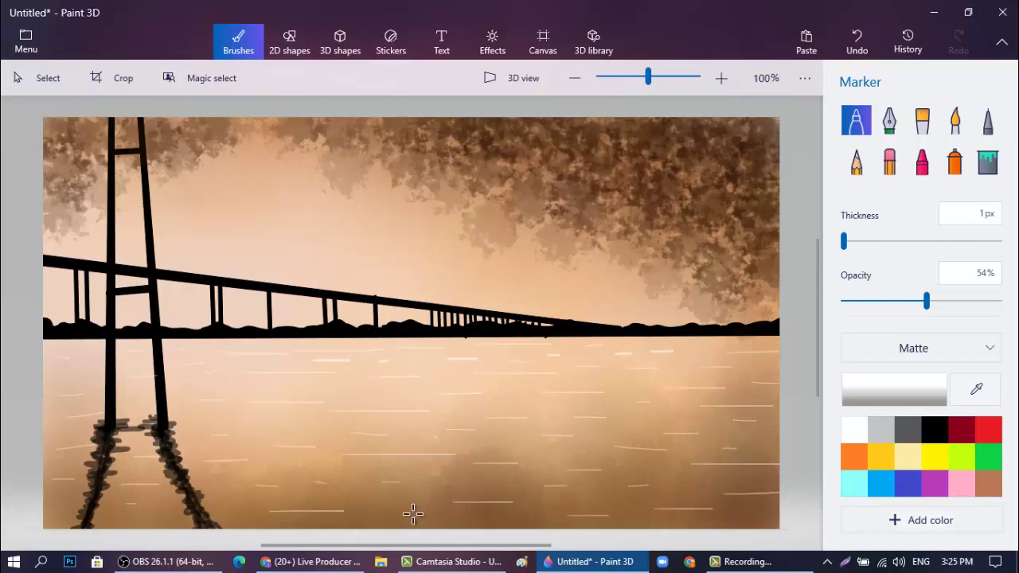
Undo the latest water streaks, then redraw shorter ones in the lower right corner and middle of the water.
left_click_drag(382, 511, 512, 511)
key("ctrl+z")
key("ctrl+z")
key("ctrl+z")
key("ctrl+z")
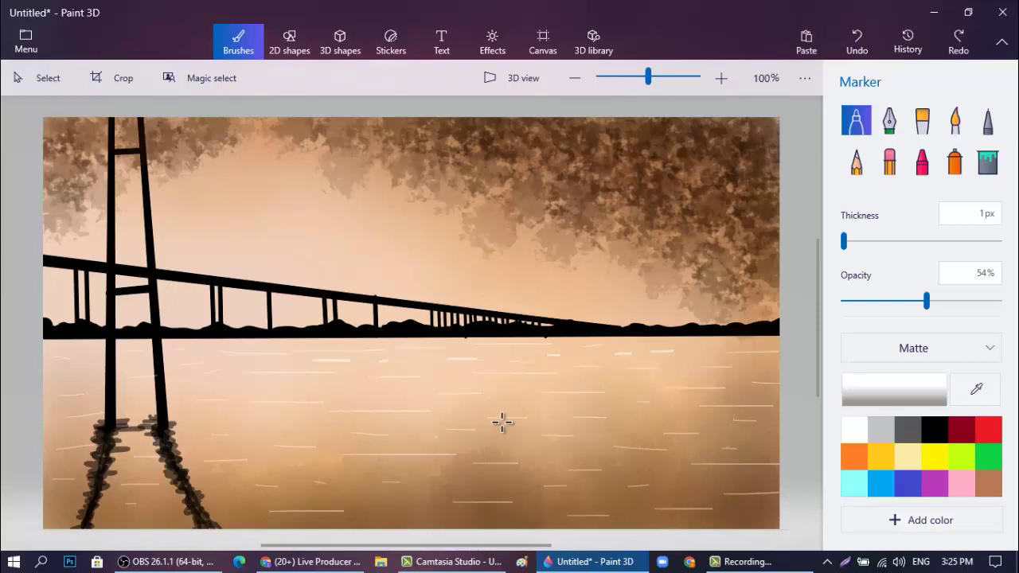
left_click_drag(686, 497, 745, 496)
left_click_drag(599, 511, 649, 510)
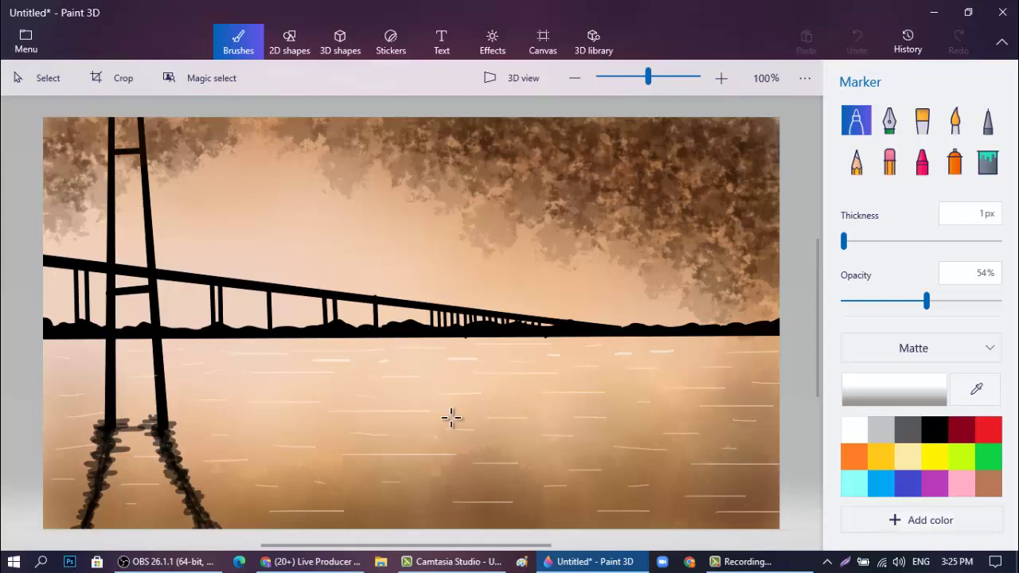
left_click_drag(275, 428, 339, 425)
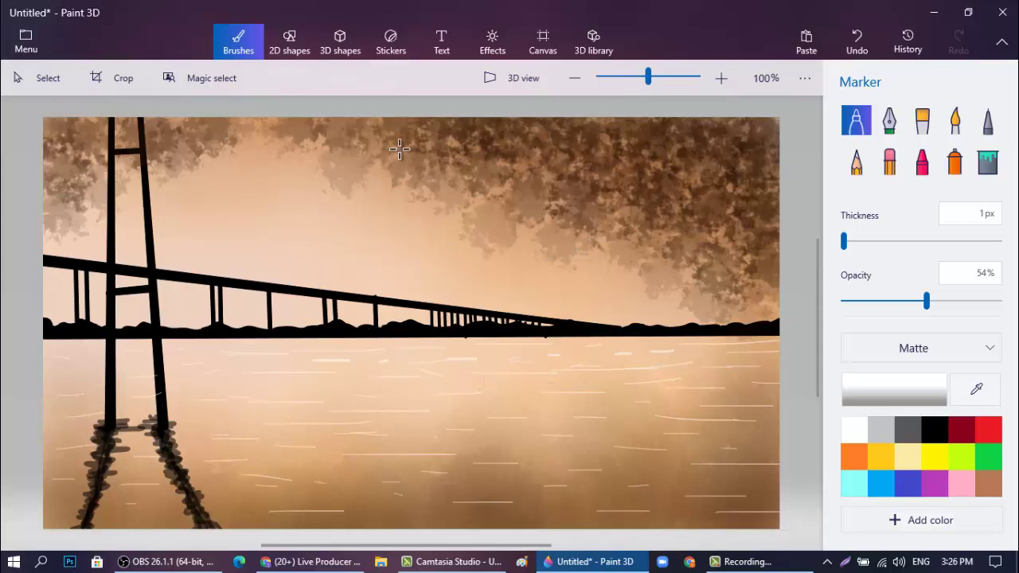
Draw a straight 1 px black cable from the top of the right tower leg to the deck, and stamp a parallel copy below it.
left_click(288, 42)
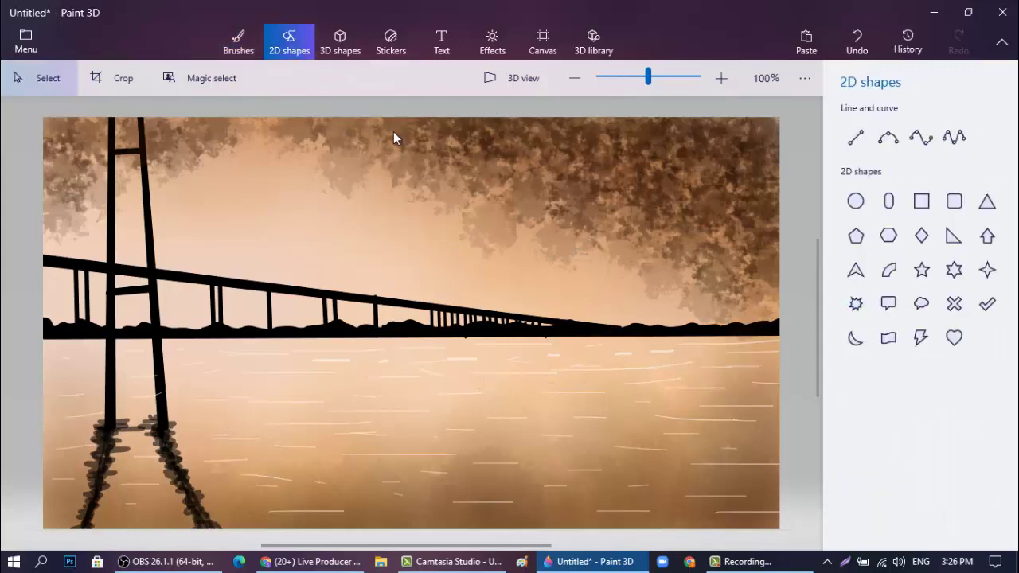
left_click(854, 140)
left_click_drag(145, 122, 478, 311)
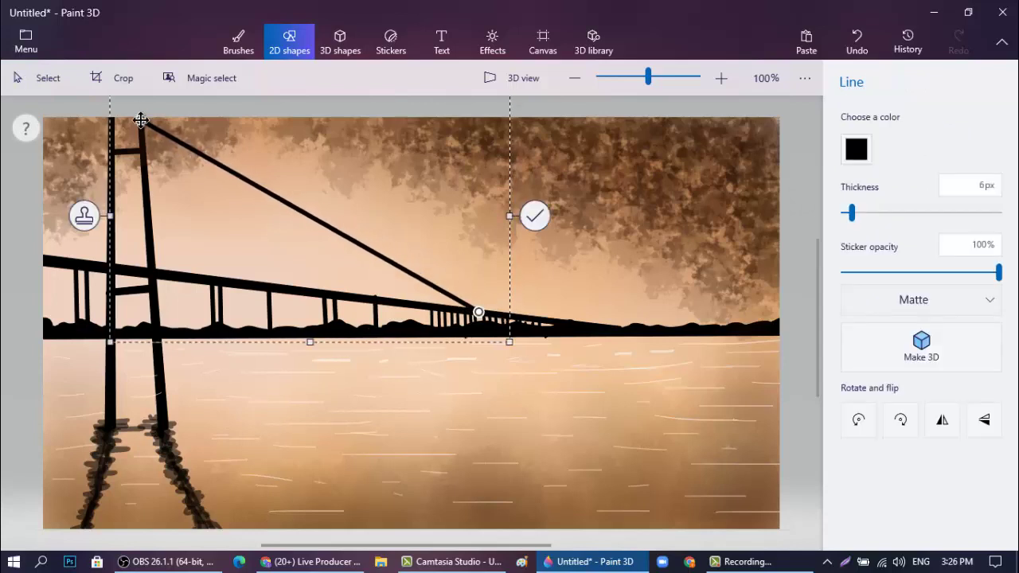
left_click_drag(851, 213, 843, 214)
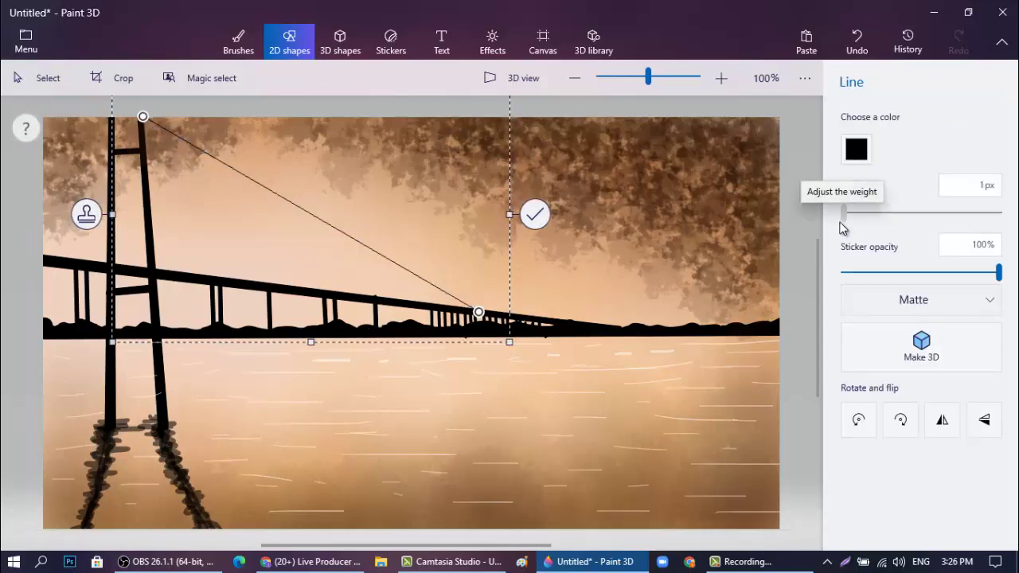
left_click(86, 213)
left_click_drag(312, 221, 281, 225)
left_click(579, 237)
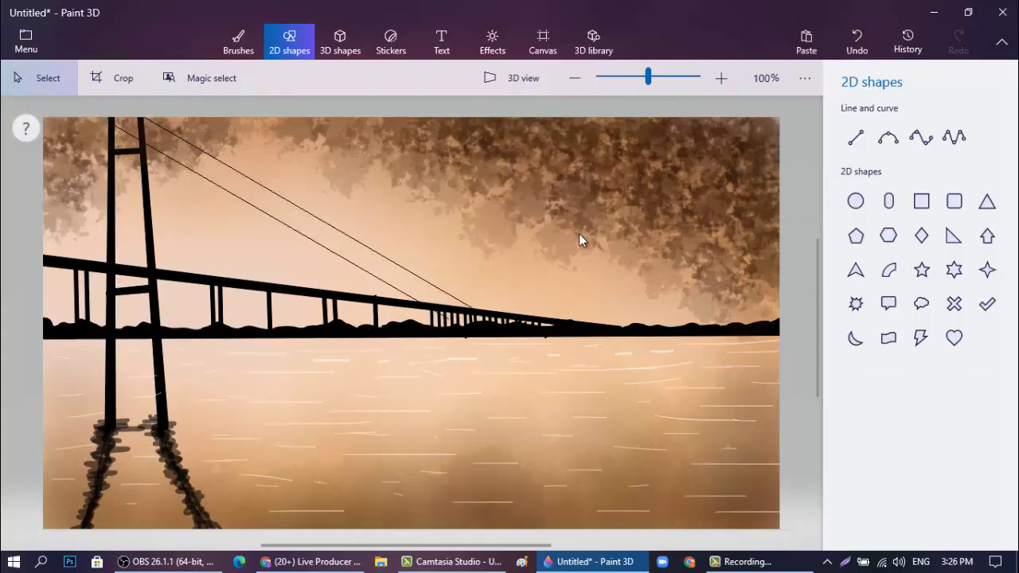
Add two parallel 1 px black cables from lower points on the tower down to the middle of the deck.
left_click(855, 140)
left_click_drag(203, 201, 384, 298)
left_click(138, 125)
left_click_drag(115, 191, 360, 299)
left_click(585, 235)
Add an outermost 1 px cable from the canvas's top edge to the far deck and adjust its position.
left_click(856, 138)
left_click_drag(177, 119, 470, 309)
left_click_drag(265, 185, 262, 175)
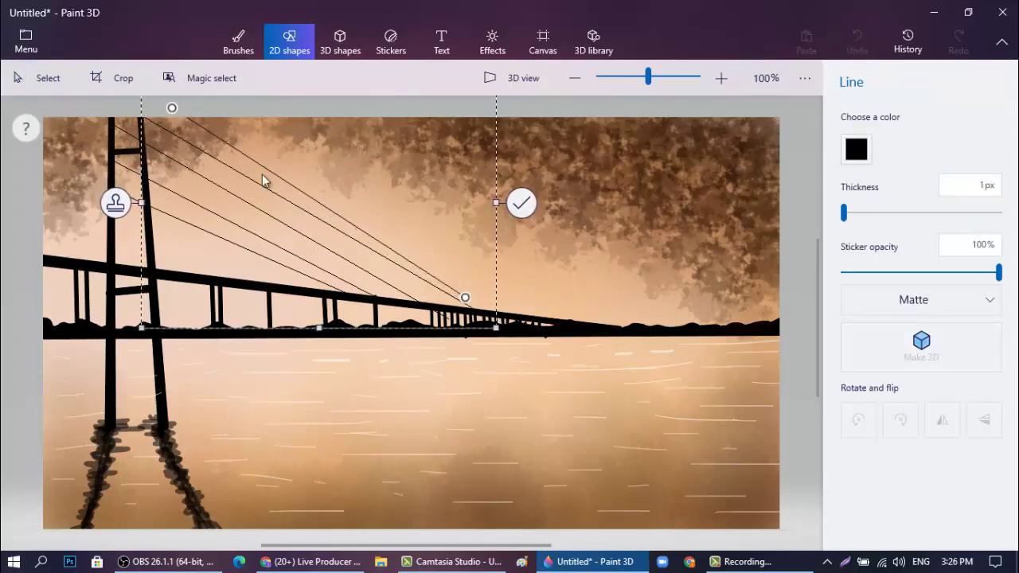
left_click_drag(496, 327, 507, 332)
left_click(577, 254)
Draw two 1 px cables from the left tower leg to the deck, filling gaps between the existing cables.
left_click(856, 137)
left_click_drag(116, 144, 421, 308)
left_click(570, 247)
left_click(856, 137)
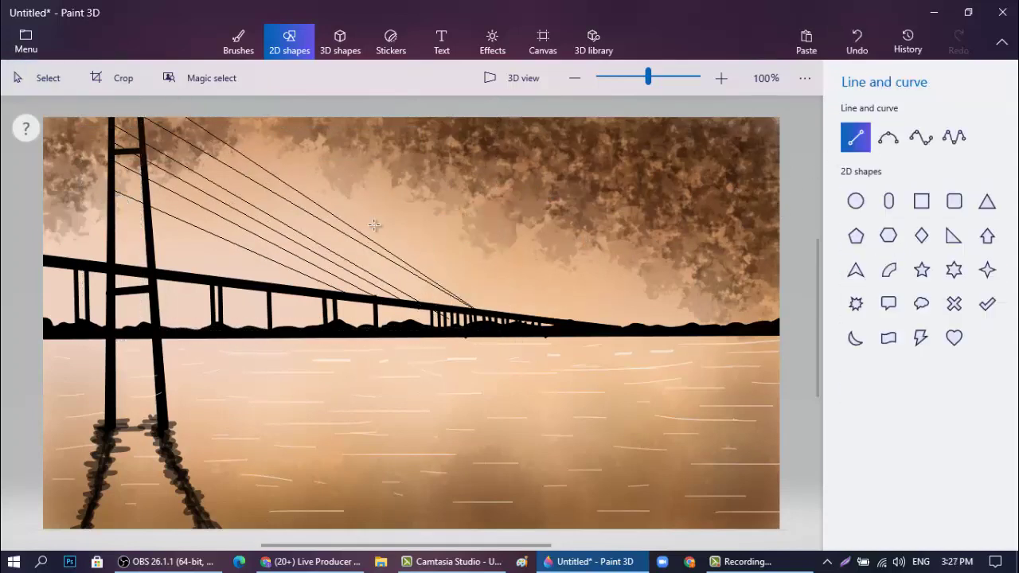
left_click_drag(116, 180, 380, 303)
left_click(557, 246)
Add a 1 px cable from the top of the left tower leg, adjusting both ends, and another starting just below the upper crossbar.
left_click(855, 138)
left_click_drag(117, 122, 468, 313)
left_click_drag(117, 122, 111, 108)
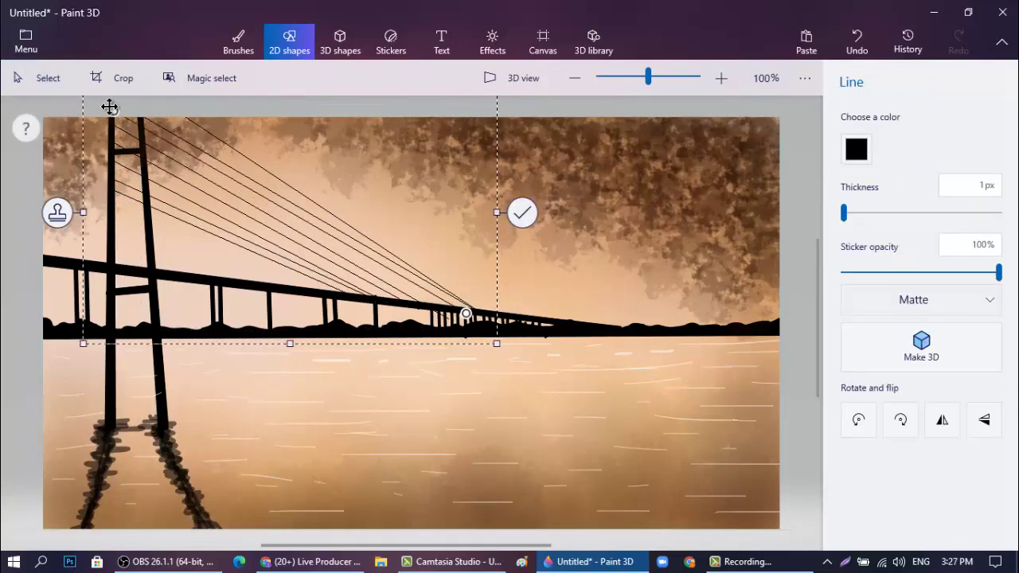
left_click_drag(467, 312, 449, 305)
left_click(561, 247)
left_click(863, 139)
mouse_move(115, 157)
left_mouse_down()
mouse_move(436, 307)
mouse_move(423, 304)
left_mouse_up()
left_click(582, 281)
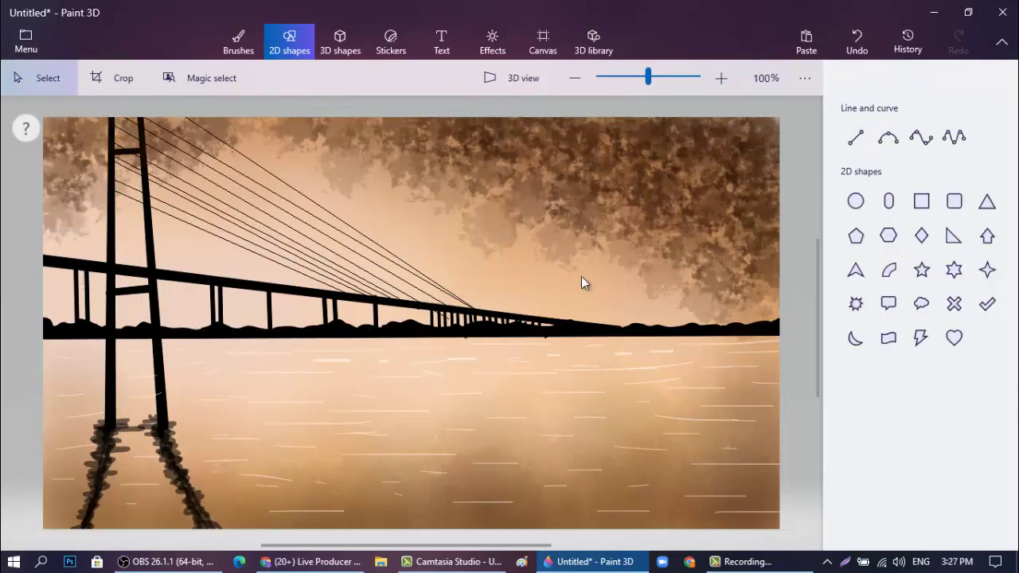
Add 1 px cables to the deck from the canvas's top edge beside the tower and from the right leg at crossbar height.
left_click(855, 138)
left_click_drag(162, 117, 476, 312)
left_click(605, 262)
left_click(856, 138)
left_click_drag(144, 155, 429, 308)
left_click(530, 279)
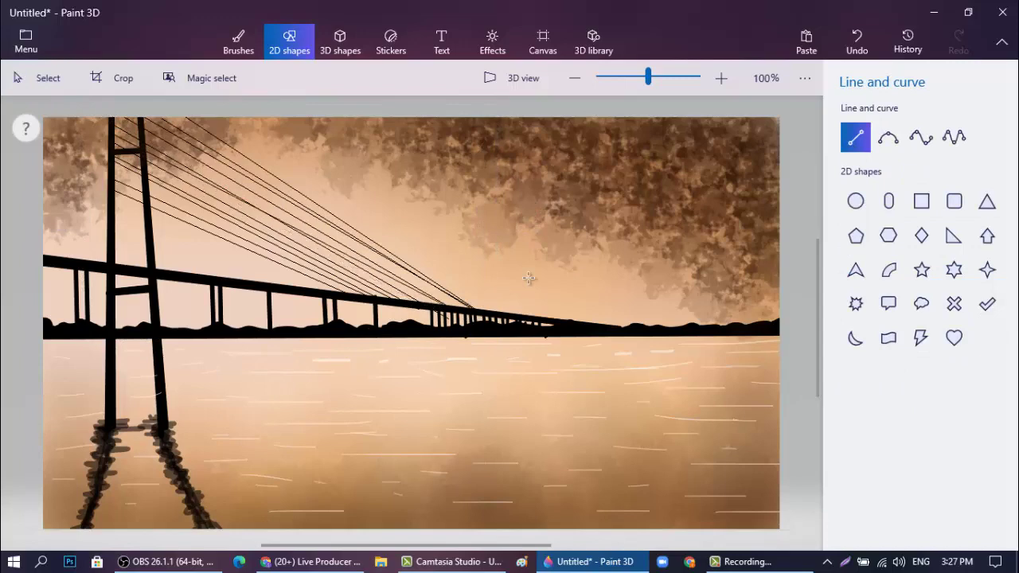
Draw two 1 px cables descending from the tower toward the left edge of the canvas.
left_click(856, 138)
left_click_drag(137, 117, 43, 209)
left_click(279, 172)
left_click(856, 138)
mouse_move(116, 160)
left_mouse_down()
mouse_move(57, 223)
mouse_move(39, 252)
mouse_move(51, 258)
left_mouse_up()
left_click(286, 179)
Add more 1 px cables from the tower top running out past the left edge of the canvas.
left_click(857, 145)
left_click(295, 175)
left_click(856, 138)
left_click(299, 172)
mouse_move(130, 118)
left_mouse_down()
mouse_move(41, 196)
mouse_move(7, 204)
left_mouse_up()
left_click(855, 137)
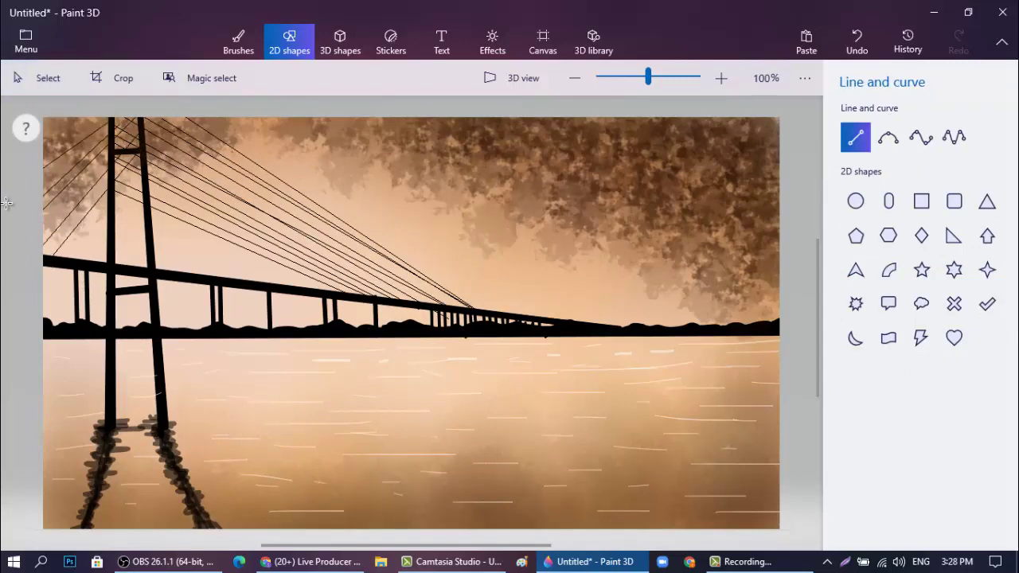
left_click(294, 173)
Fill in the left cable fan with 1 px lines, including one from the top of the left tower leg.
left_click(855, 138)
left_click_drag(102, 116, 32, 168)
left_click(296, 169)
left_click(877, 141)
left_click(856, 137)
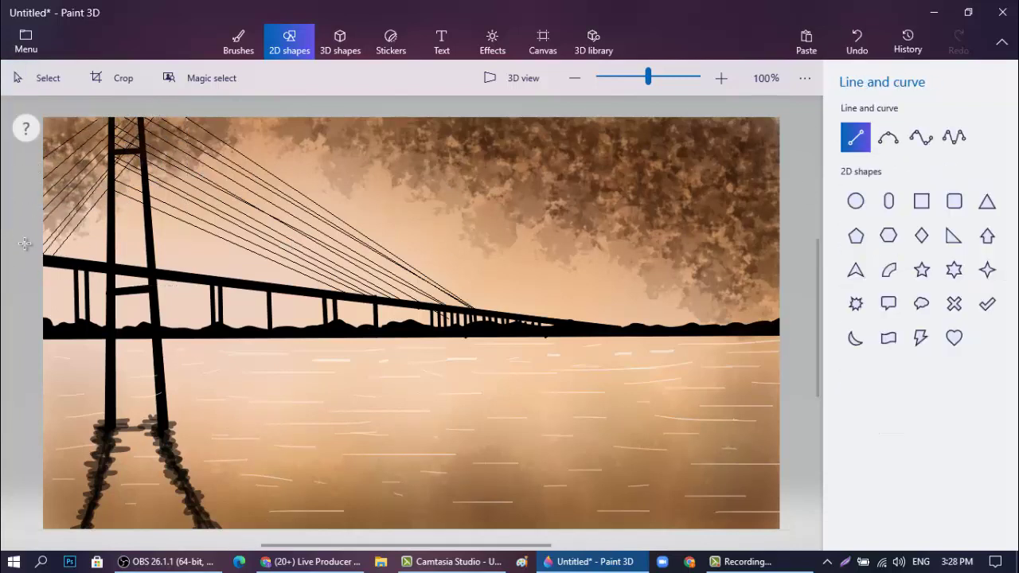
left_click_drag(24, 243, 24, 244)
left_click(295, 174)
Add a shallow and a steep 1 px cable from the tower top to beyond the left canvas edge.
left_click(856, 137)
left_click_drag(128, 116, 20, 133)
left_click(294, 174)
left_click(856, 138)
left_click_drag(139, 118, 9, 246)
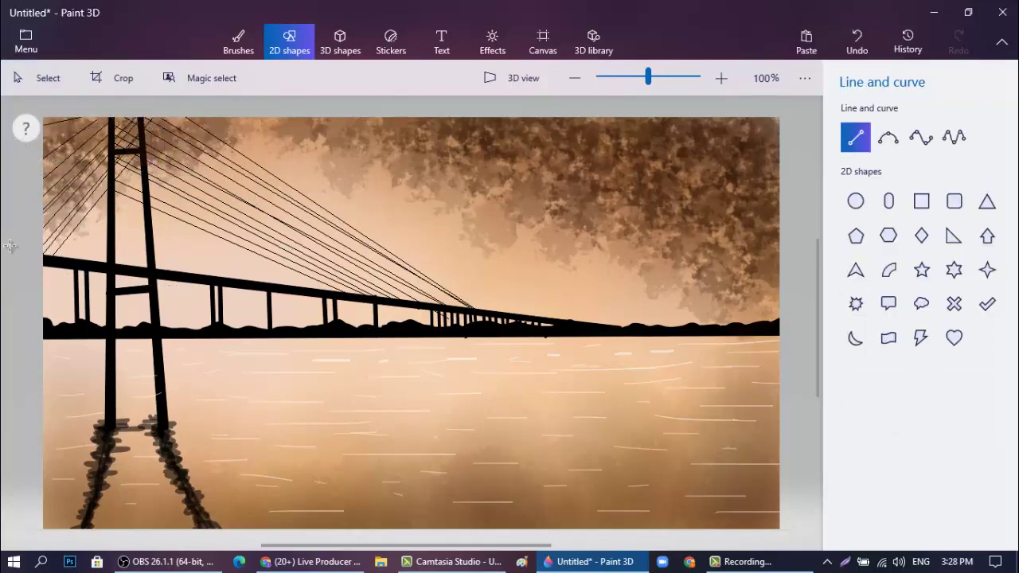
left_click(294, 173)
Draw 1 px cables to the deck from the top of the right tower leg and from low on the left leg.
left_click(856, 138)
left_click(439, 285)
mouse_move(138, 119)
left_mouse_down()
mouse_move(31, 242)
mouse_move(370, 302)
mouse_move(475, 309)
left_mouse_up()
left_click(855, 138)
left_click(494, 287)
left_click(856, 137)
left_click_drag(113, 175, 411, 307)
left_click(446, 285)
Draw two thicker 2 px black cables to the deck, one from near the tower top and one from lower on the tower.
left_click(856, 137)
left_click_drag(127, 121, 416, 303)
left_click(846, 215)
left_click(647, 293)
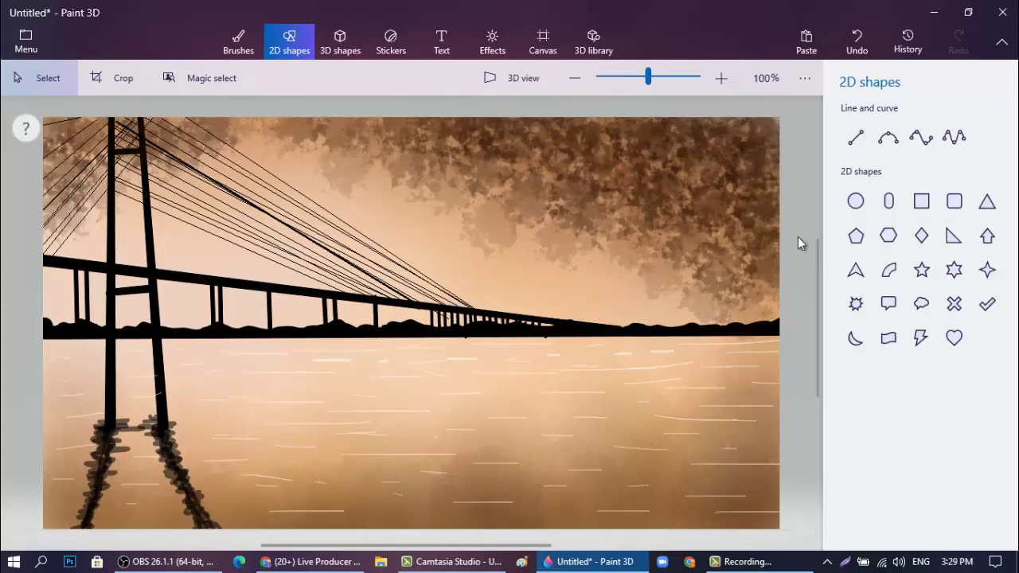
left_click(855, 137)
left_click_drag(196, 222, 409, 310)
Draw two 2 px black cables from the upper tower down to the left edge of the canvas.
left_click(856, 140)
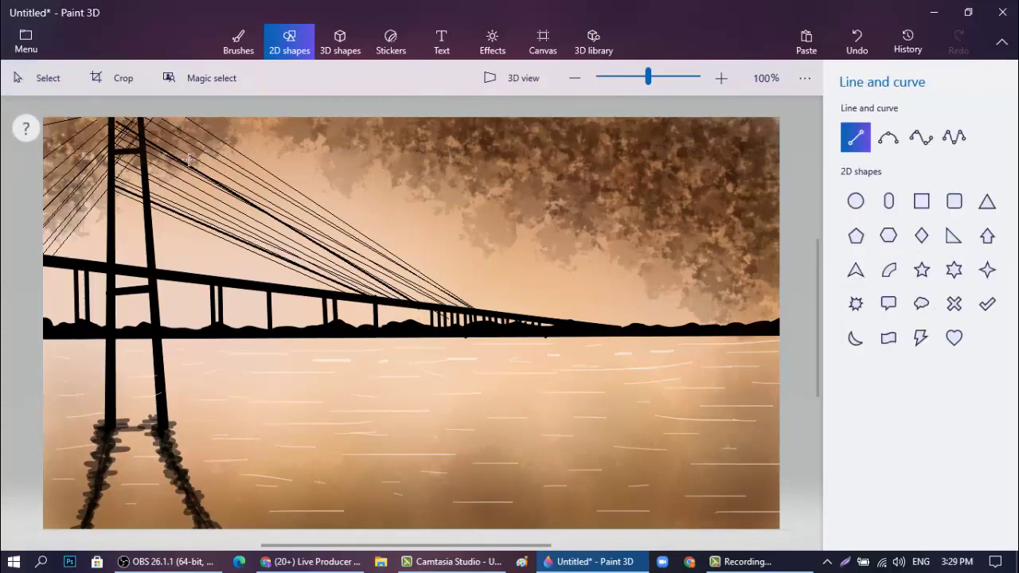
left_click_drag(114, 125, 43, 202)
left_click(288, 193)
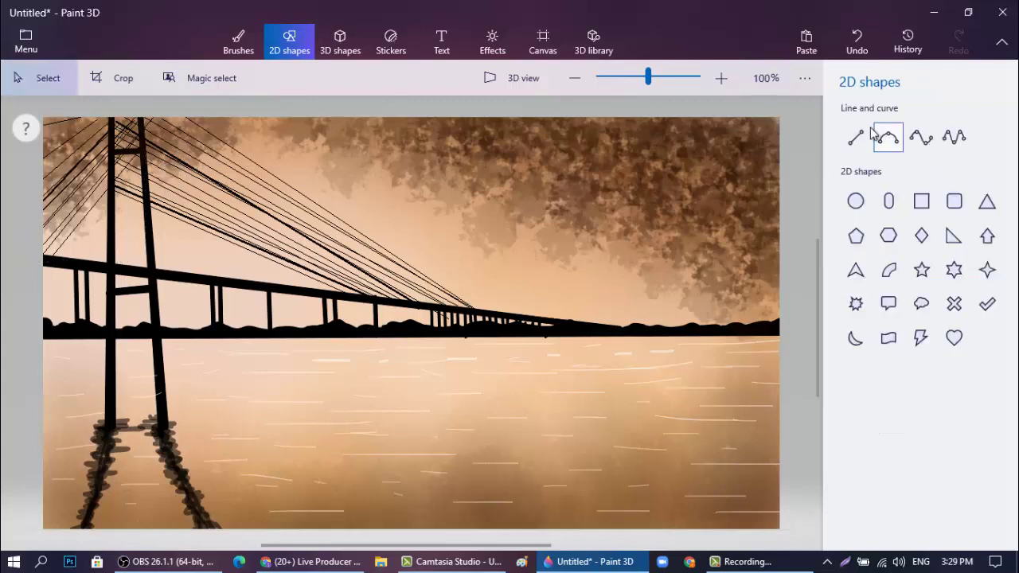
left_click(857, 137)
left_click_drag(135, 133, 32, 264)
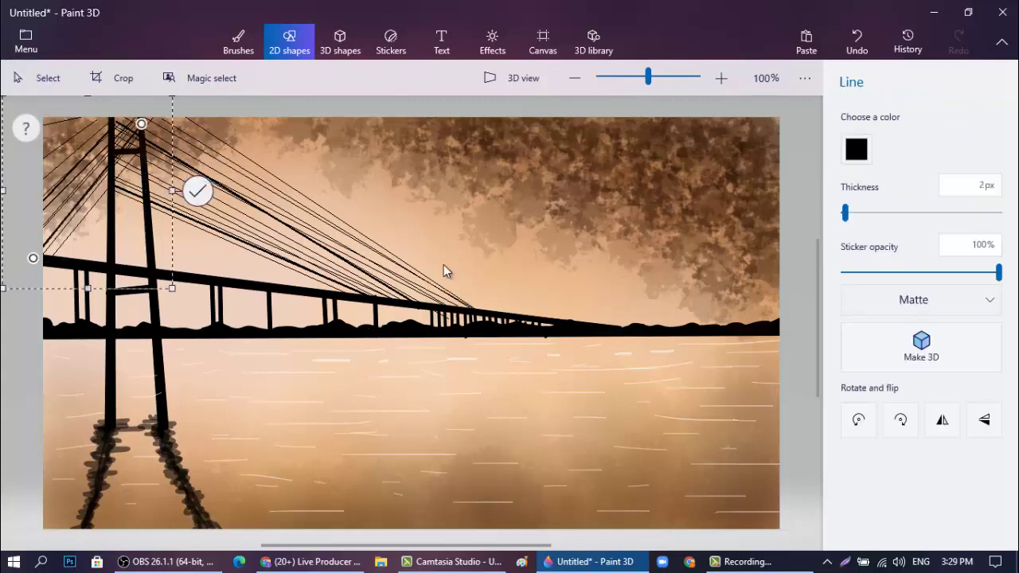
left_click(547, 340)
Draw a 2 px cable over the outermost right-hand cable, extending its upper end beyond the canvas top.
left_click(851, 140)
mouse_move(171, 122)
left_mouse_down()
mouse_move(459, 308)
mouse_move(86, 90)
mouse_move(109, 62)
left_mouse_up()
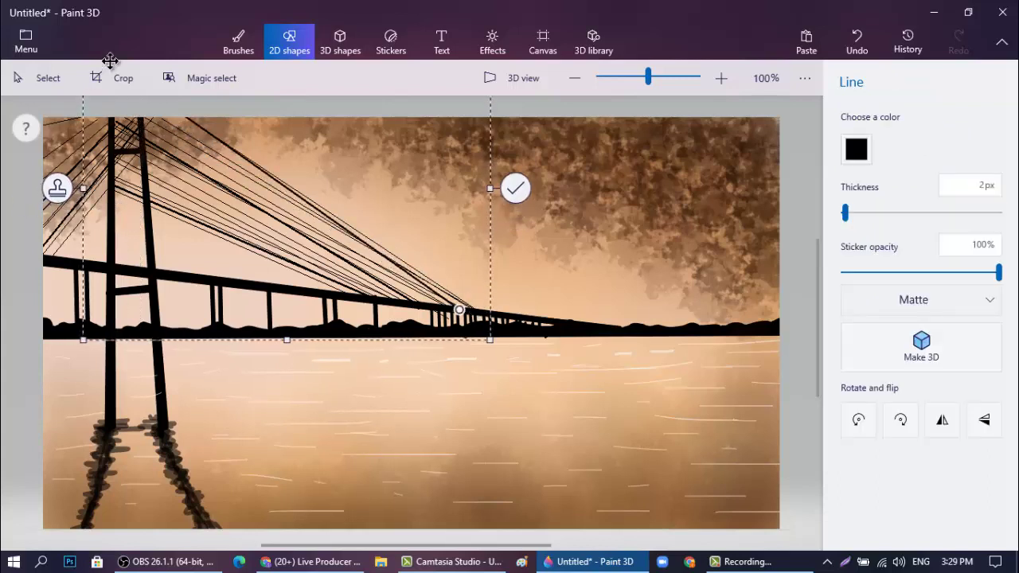
left_click(547, 398)
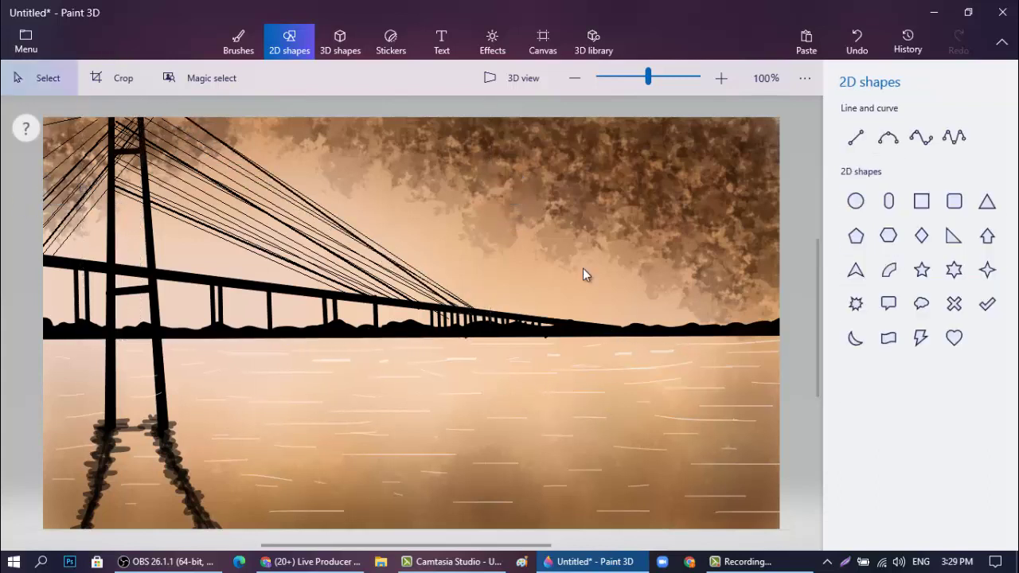
Draw a wide, flattened pentagon outline 2 px thick as a boat hull at the bottom edge of the water.
left_click(856, 235)
left_click_drag(356, 496, 637, 514)
left_click_drag(525, 504, 504, 513)
left_click(565, 457)
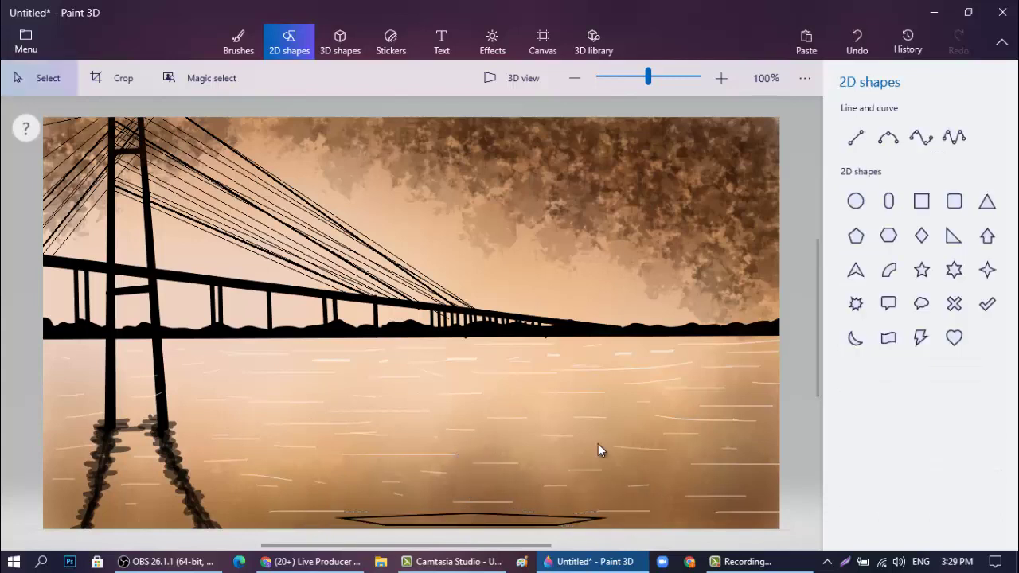
Draw a smaller flattened pentagon outline in 2 px black as a second boat hull, just below the horizon right of the tower.
left_click(855, 235)
left_click_drag(245, 370, 387, 375)
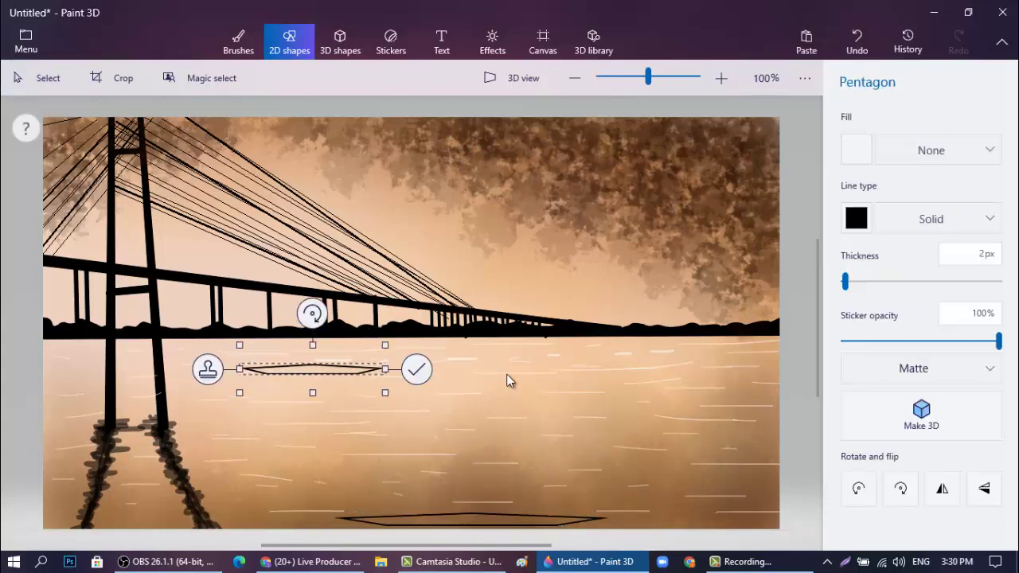
left_click(534, 384)
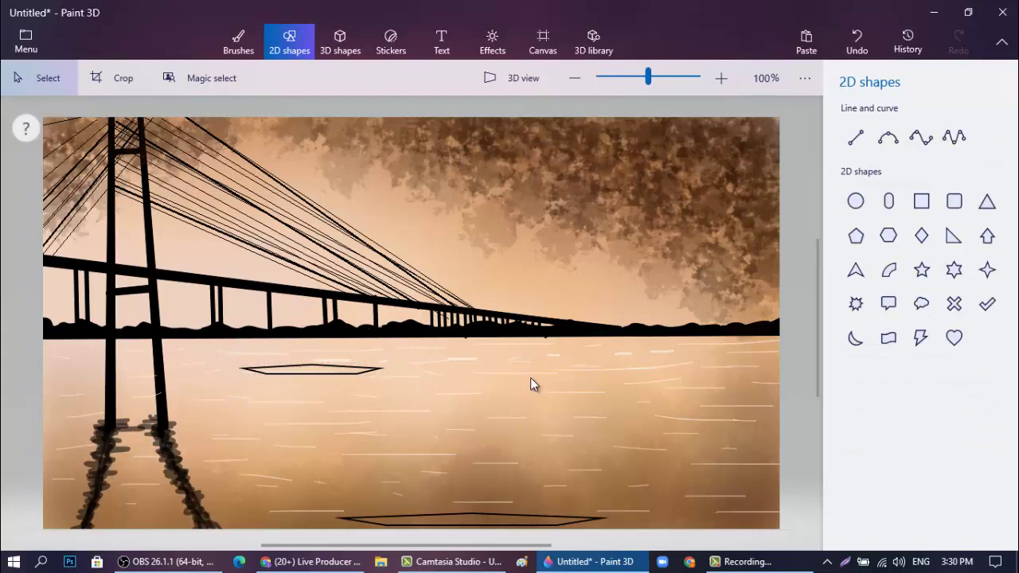
Fill the smaller boat hull solid black using a 6 px marker at 100% opacity.
left_click(243, 50)
left_click_drag(844, 241, 852, 241)
left_click(935, 431)
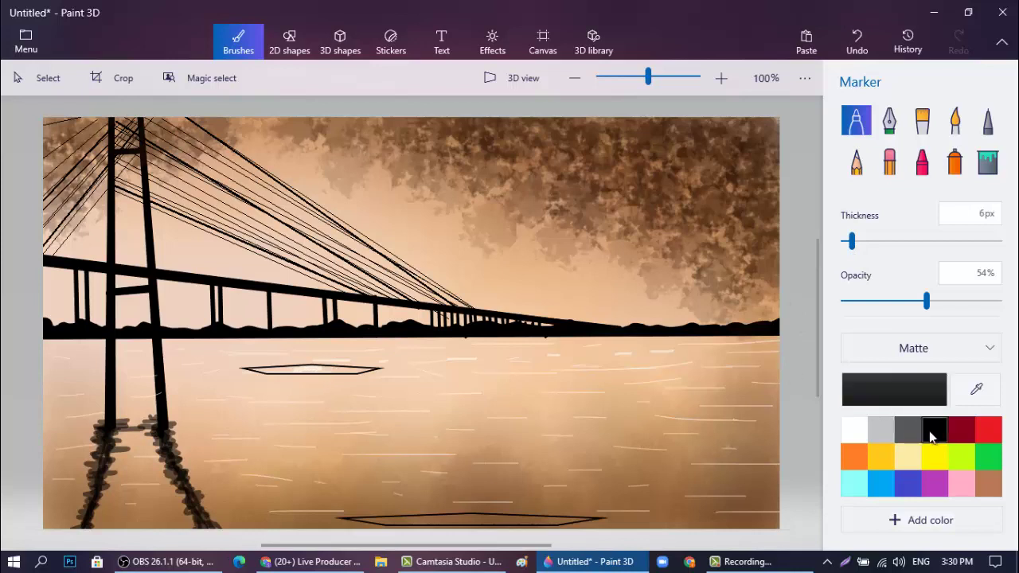
left_click_drag(944, 304, 1005, 301)
mouse_move(311, 368)
left_mouse_down()
mouse_move(284, 369)
mouse_move(366, 369)
left_mouse_up()
left_click_drag(273, 374, 386, 369)
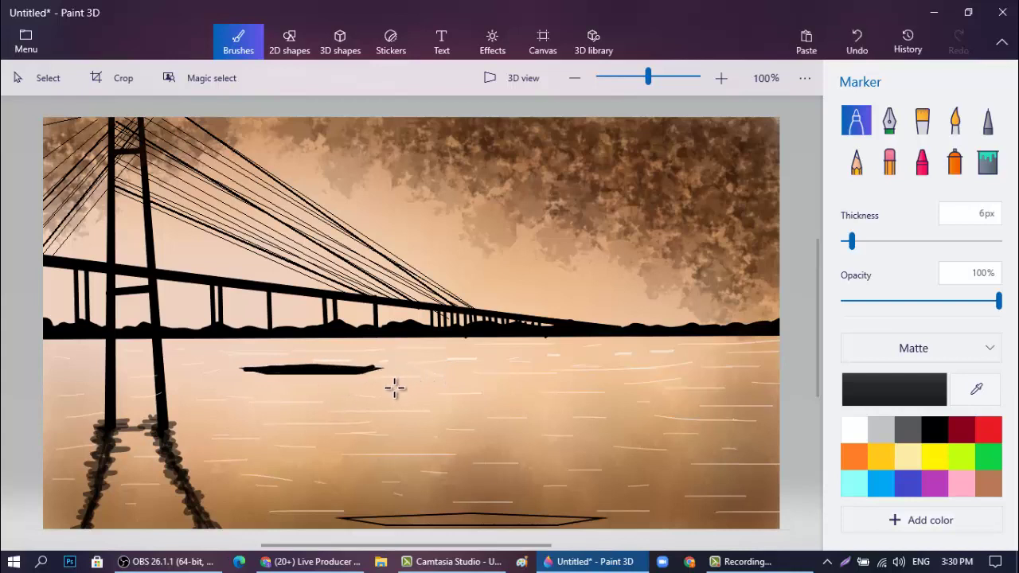
Fill the larger hull with the black marker and paint a raised cabin on top of both boats.
left_click_drag(344, 518, 547, 520)
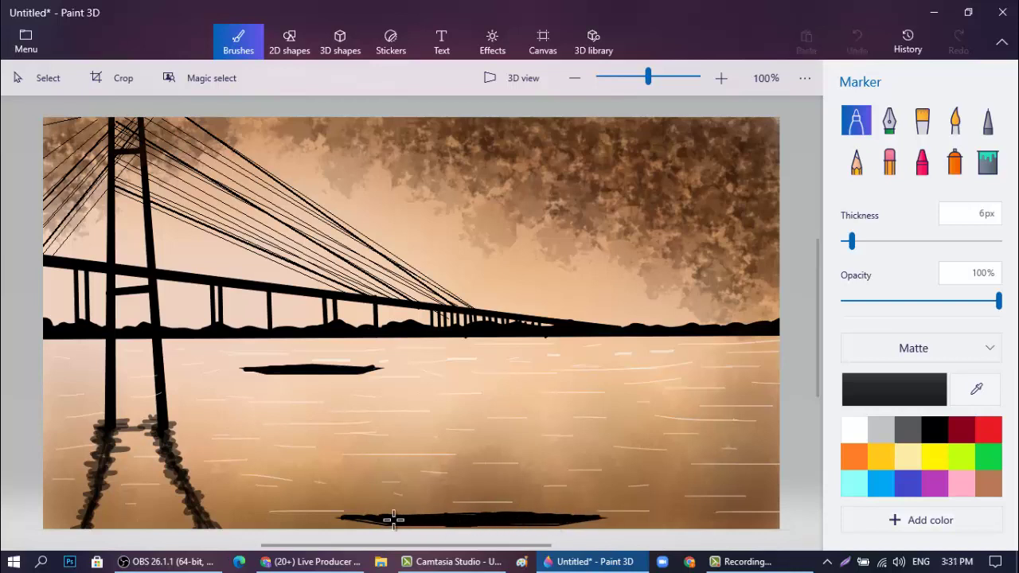
mouse_move(393, 519)
left_mouse_down()
mouse_move(573, 519)
mouse_move(343, 519)
mouse_move(605, 516)
mouse_move(419, 511)
mouse_move(576, 509)
mouse_move(510, 511)
mouse_move(531, 511)
left_mouse_up()
mouse_move(281, 367)
left_mouse_down()
mouse_move(364, 369)
mouse_move(296, 358)
mouse_move(362, 364)
left_mouse_up()
mouse_move(421, 514)
left_mouse_down()
mouse_move(428, 497)
mouse_move(519, 496)
mouse_move(573, 515)
mouse_move(534, 504)
left_mouse_up()
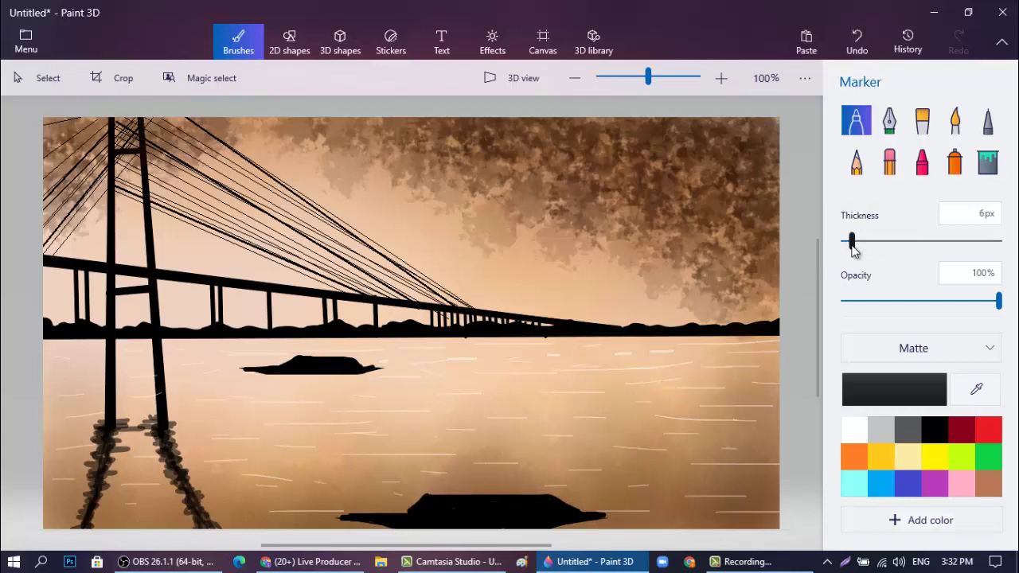
Extend the pointed hull tips of the smaller boat with straight 2 px black lines.
left_click(289, 42)
left_click(852, 137)
left_click(848, 141)
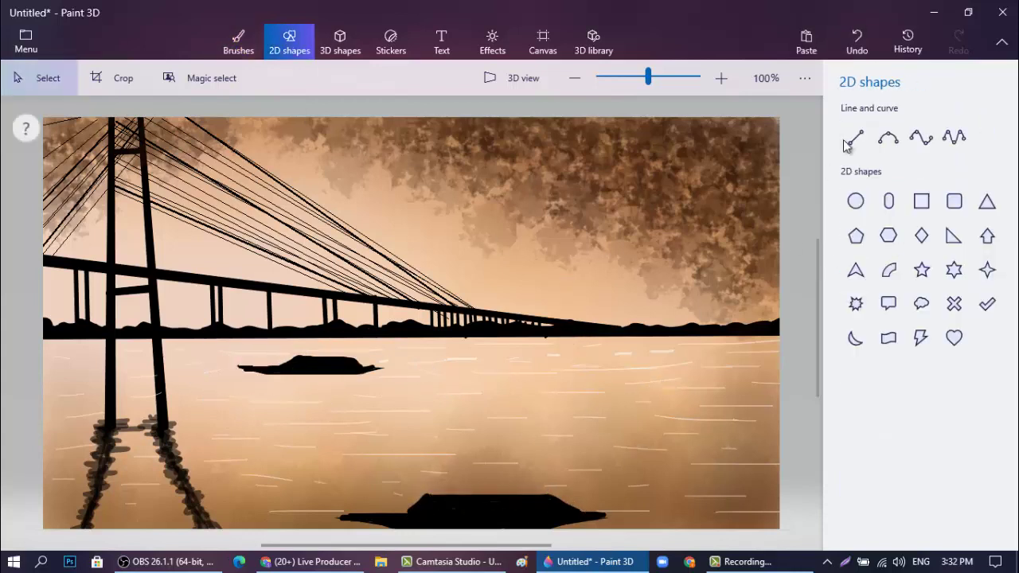
left_click(847, 142)
left_click_drag(352, 372, 387, 367)
left_click(549, 370)
Sharpen both hull tips of the larger boat with straight 2 px black lines.
left_click(862, 146)
left_click_drag(407, 526, 338, 518)
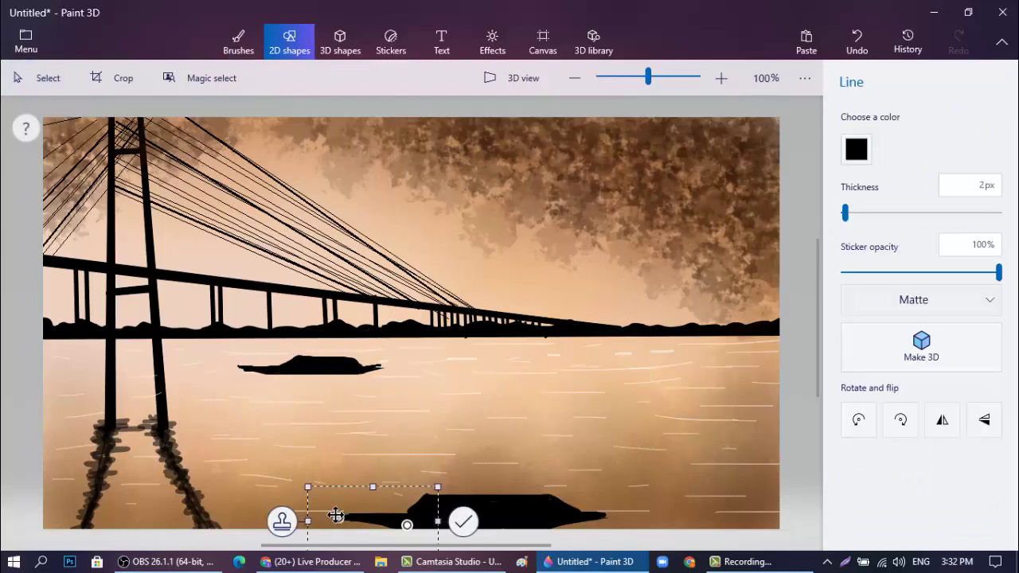
left_click(485, 438)
left_click(856, 142)
left_click_drag(577, 518, 617, 514)
left_click(493, 443)
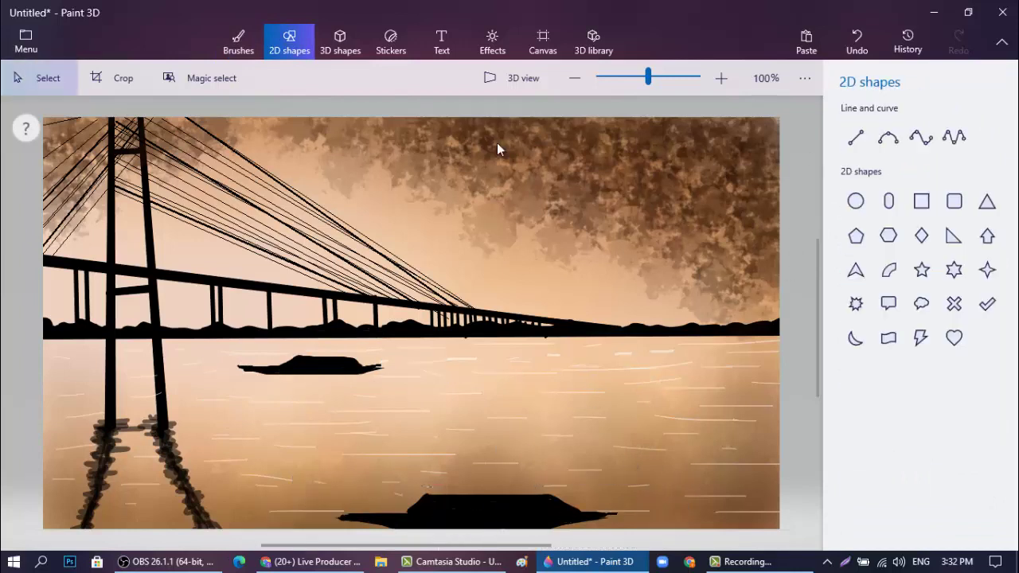
Paint a rippled shadow on the water beneath the smaller boat with the 2 px marker at 53% opacity.
left_click(238, 41)
left_click_drag(995, 301, 925, 301)
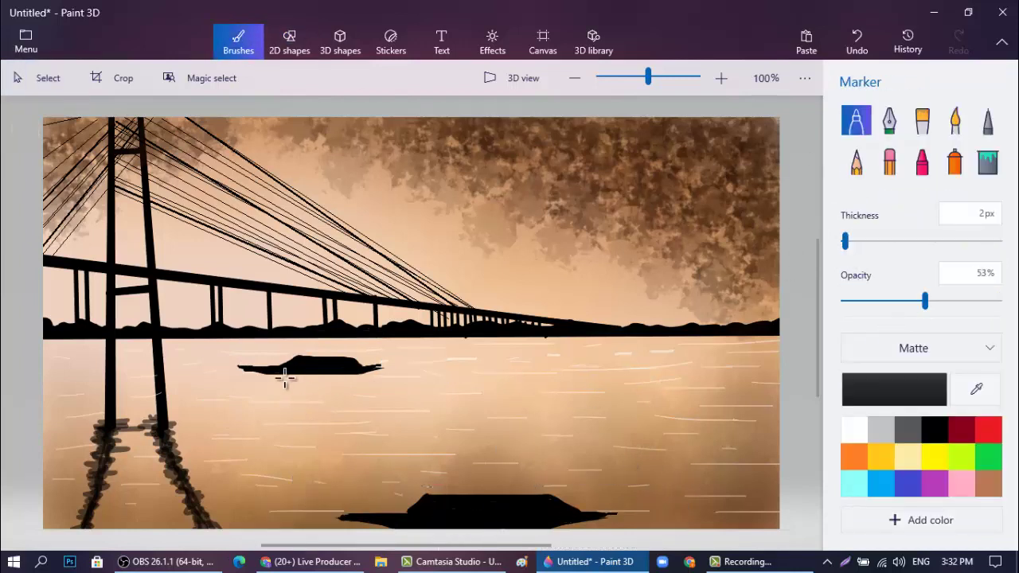
mouse_move(284, 380)
left_mouse_down()
mouse_move(295, 382)
mouse_move(246, 373)
mouse_move(328, 377)
left_mouse_up()
key("ctrl+z")
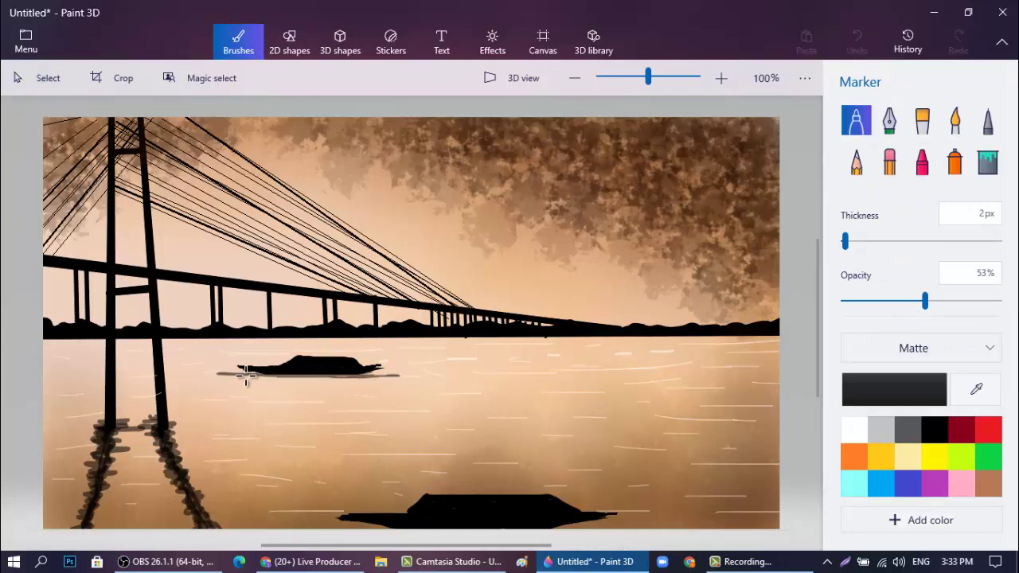
left_click_drag(246, 374, 405, 375)
mouse_move(297, 383)
left_mouse_down()
mouse_move(231, 372)
mouse_move(409, 371)
mouse_move(318, 386)
left_mouse_up()
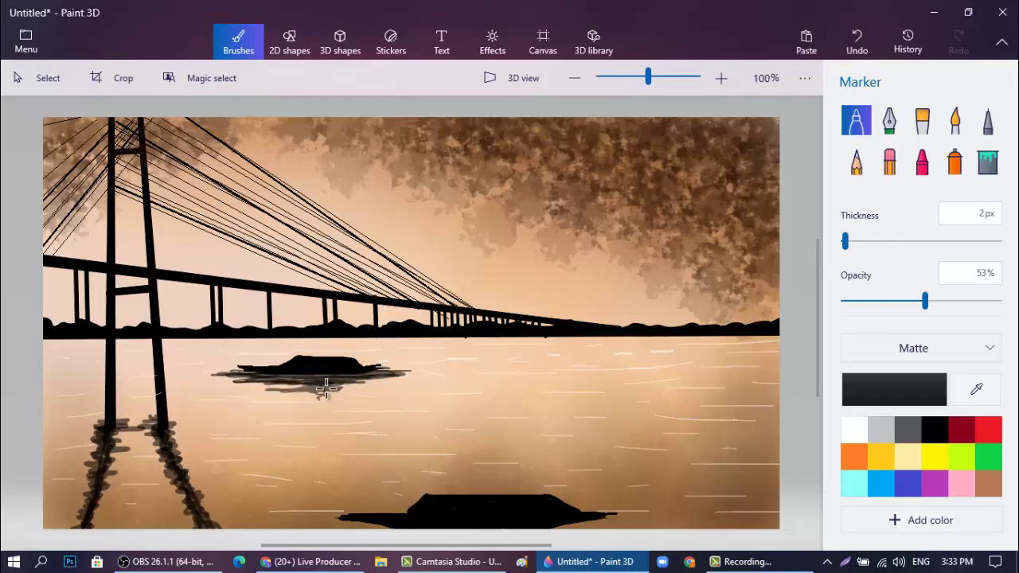
left_click_drag(326, 390, 319, 408)
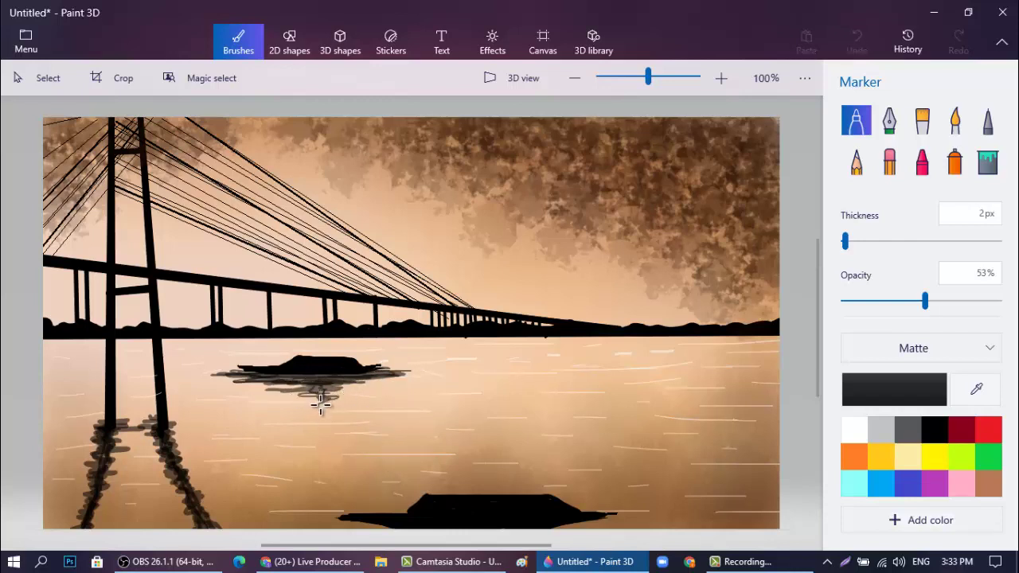
Paint shadow strokes on the water along both ends of the larger boat's hull and set the marker thickness to 4 px.
mouse_move(400, 519)
left_mouse_down()
mouse_move(318, 535)
mouse_move(599, 524)
mouse_move(396, 533)
mouse_move(383, 511)
mouse_move(455, 510)
left_mouse_up()
left_click_drag(551, 506, 552, 506)
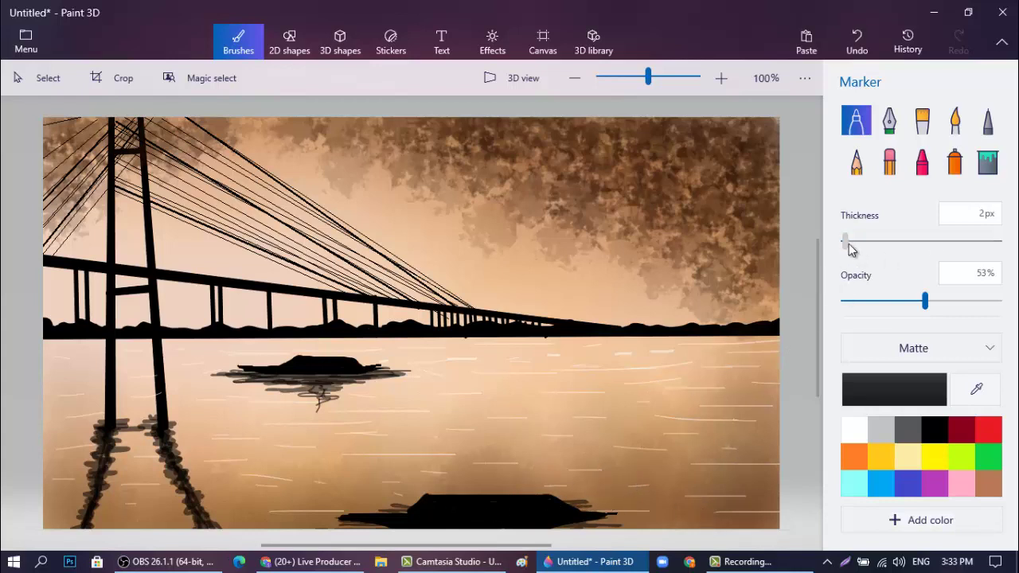
left_click_drag(846, 241, 849, 242)
left_click_drag(358, 513, 546, 514)
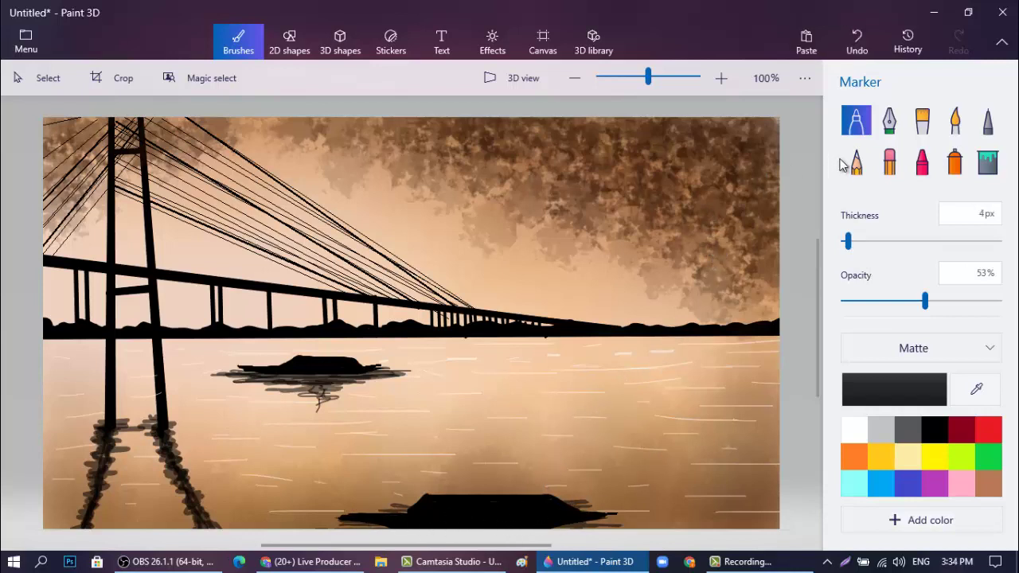
Draw three thin vertical black masts on the smaller boat with straight lines, two at the left end and one on the cabin.
left_click(287, 44)
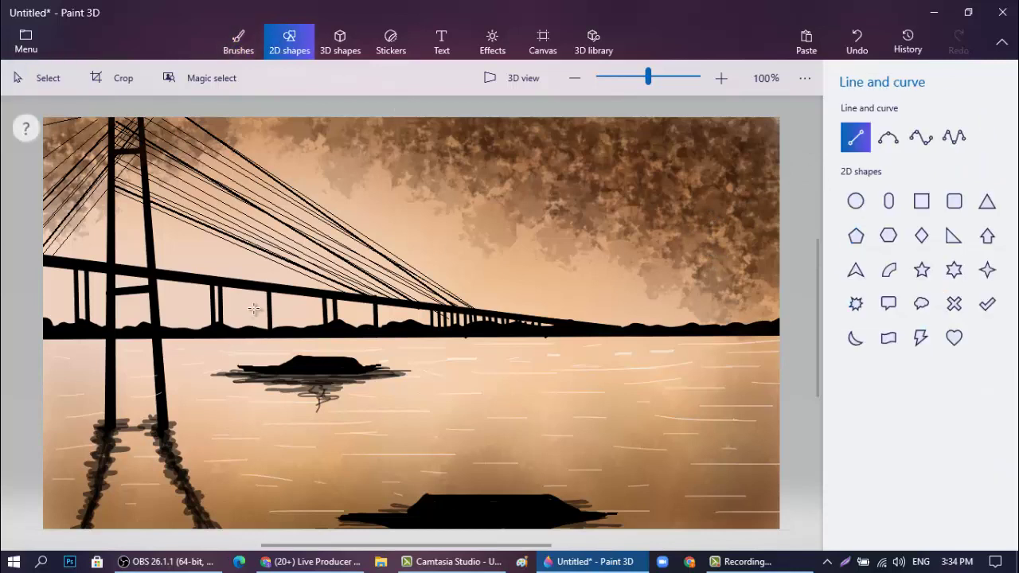
left_click_drag(256, 372, 257, 371)
left_click_drag(254, 309, 257, 311)
left_click(352, 369)
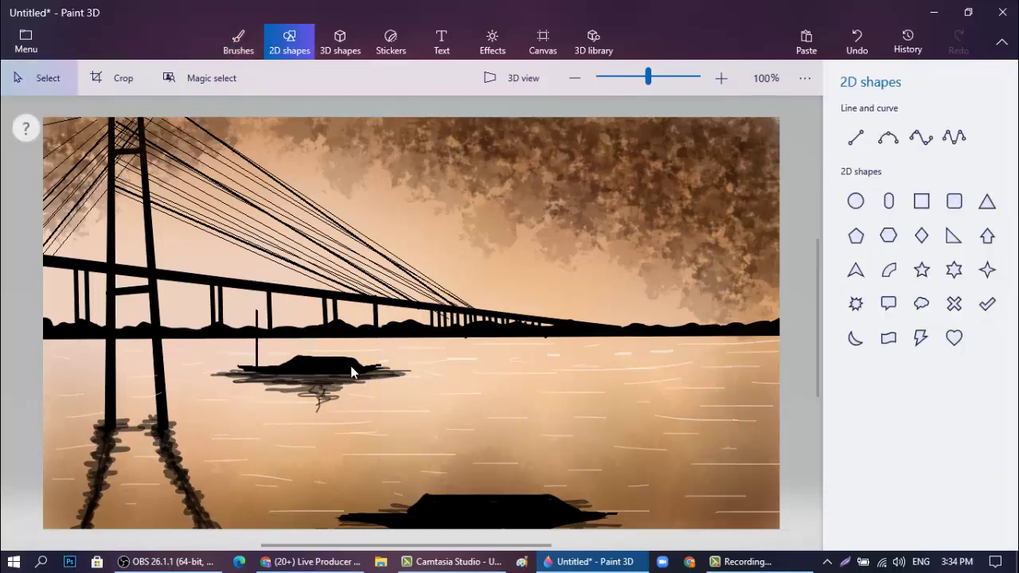
left_click(865, 150)
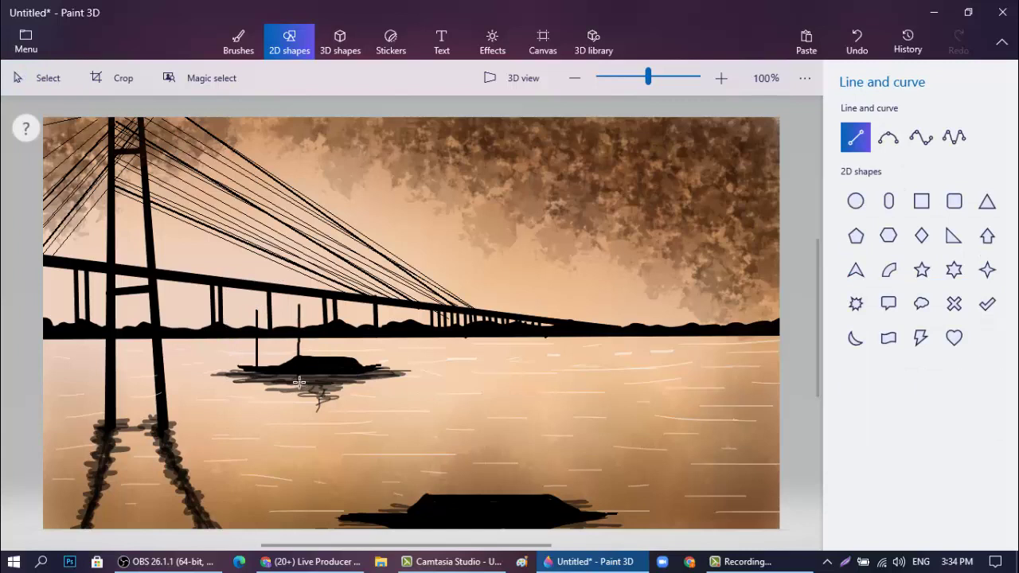
mouse_move(297, 375)
left_mouse_down()
mouse_move(297, 309)
mouse_move(296, 335)
mouse_move(266, 330)
left_mouse_up()
left_click(371, 346)
left_click(855, 137)
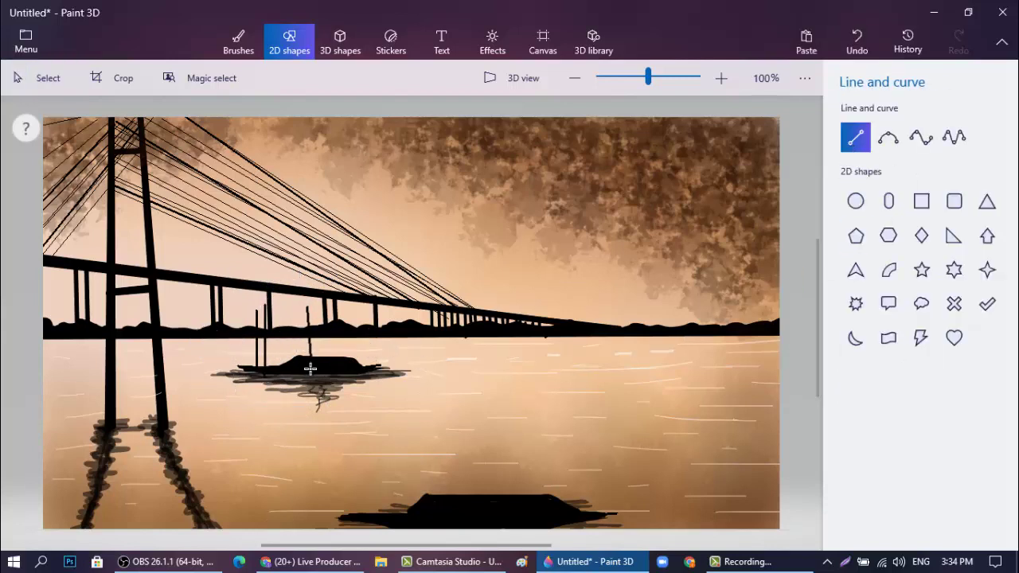
Draw a short and a tall vertical mast on the larger boat, just left of its cabin.
left_click(855, 137)
mouse_move(396, 451)
left_mouse_down()
mouse_move(412, 553)
mouse_move(398, 553)
mouse_move(414, 528)
left_mouse_up()
left_click(556, 451)
left_click(855, 137)
left_click(566, 409)
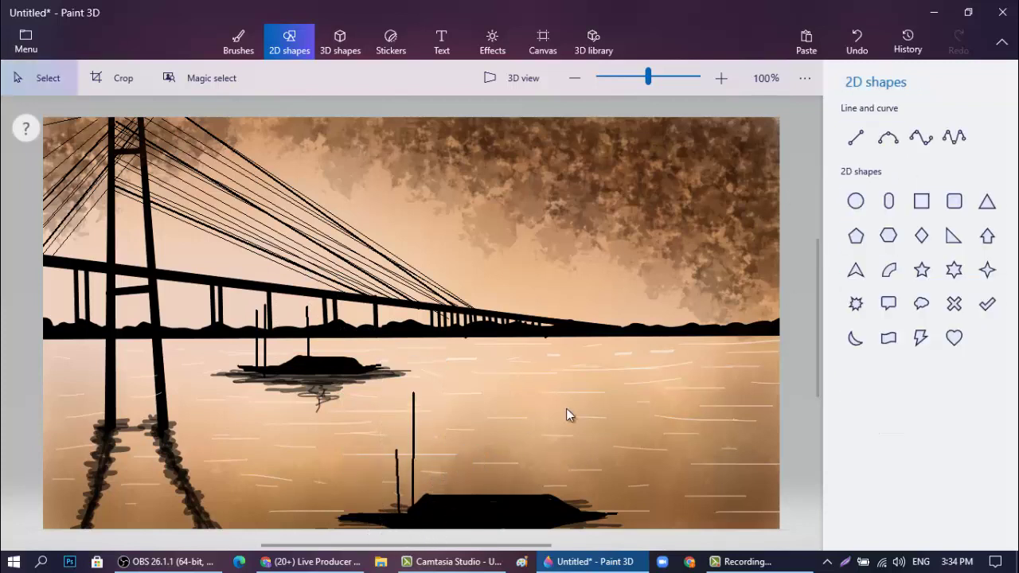
Add one straight mast on the middle of the larger boat's cabin and another near the left tip of its hull.
left_click(856, 136)
mouse_move(546, 404)
left_mouse_down()
mouse_move(544, 539)
mouse_move(544, 521)
left_mouse_up()
left_click_drag(541, 469, 487, 498)
left_click(619, 437)
left_click(856, 137)
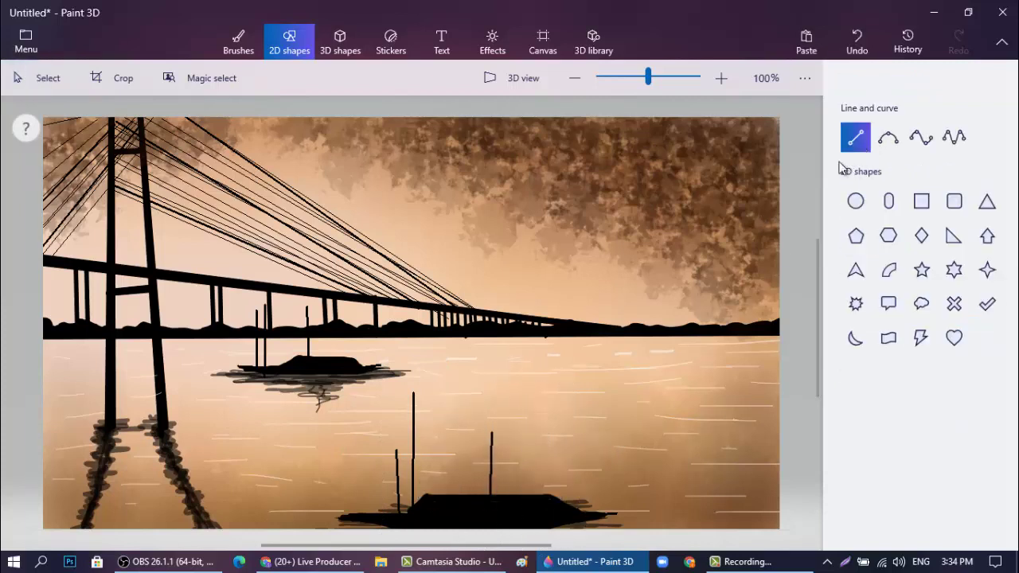
left_click_drag(369, 442, 377, 523)
left_click(484, 479)
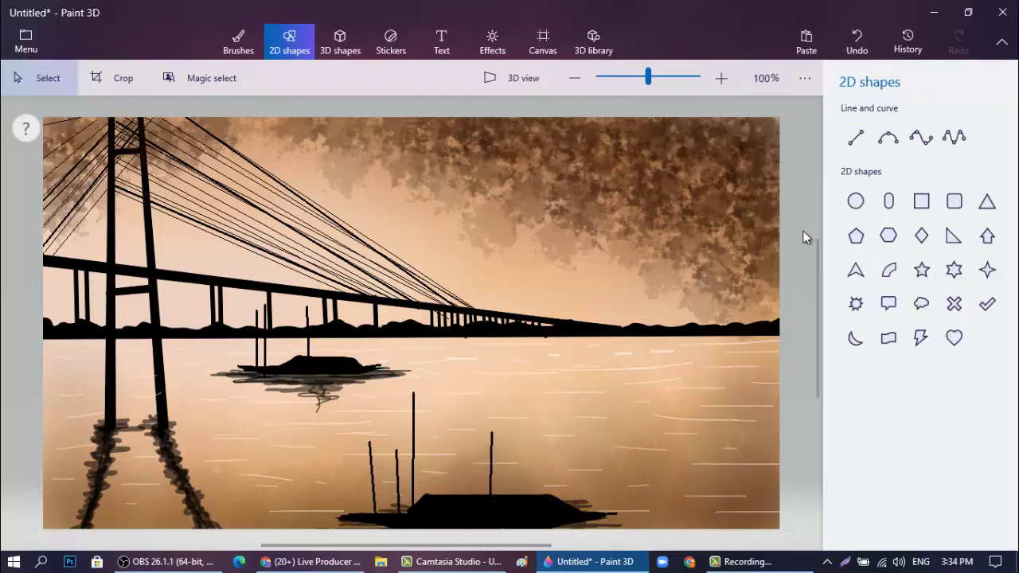
Draw two more vertical masts at the right end of the larger boat's cabin.
left_click(855, 137)
mouse_move(563, 433)
left_mouse_down()
mouse_move(551, 525)
mouse_move(562, 499)
mouse_move(532, 452)
mouse_move(491, 496)
mouse_move(534, 500)
left_mouse_up()
left_click(661, 482)
left_click(856, 137)
left_click(541, 346)
Thicken the masts of both boats with freehand strokes of the 4 px marker at 53% opacity.
left_click(239, 44)
left_click_drag(562, 420, 562, 506)
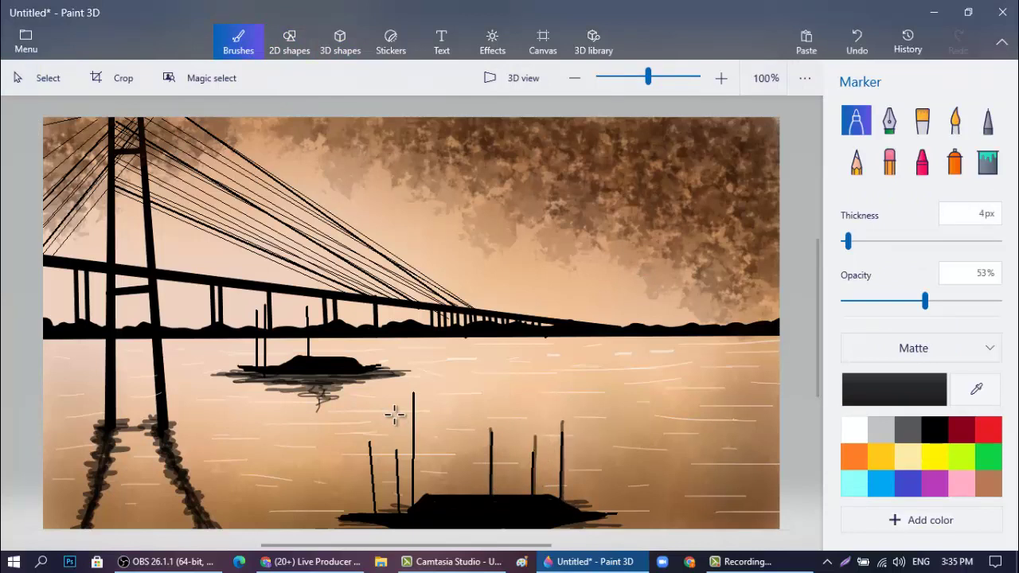
mouse_move(415, 396)
left_mouse_down()
mouse_move(414, 481)
mouse_move(397, 511)
left_mouse_up()
left_click_drag(369, 442, 371, 513)
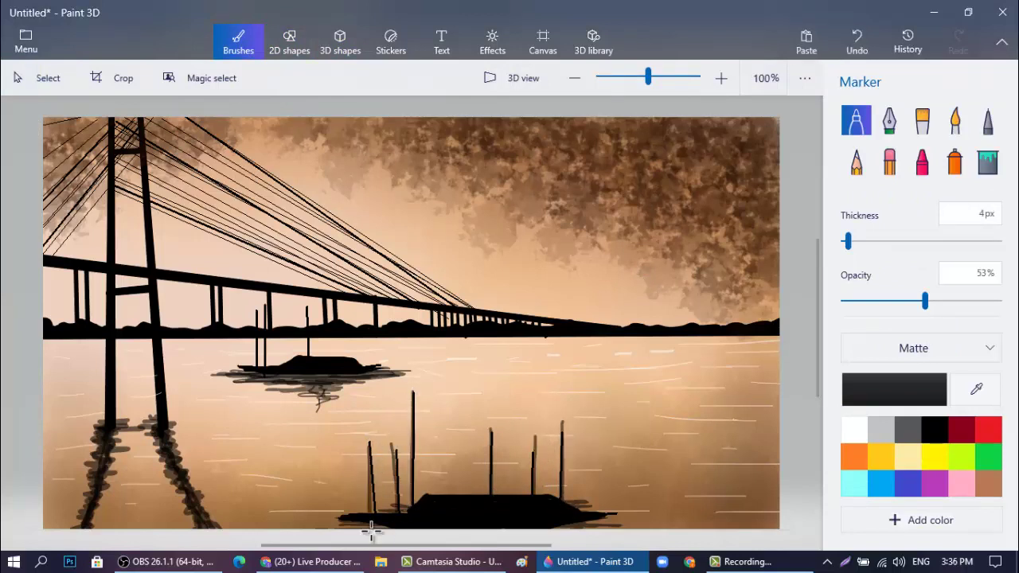
left_click_drag(261, 318, 261, 371)
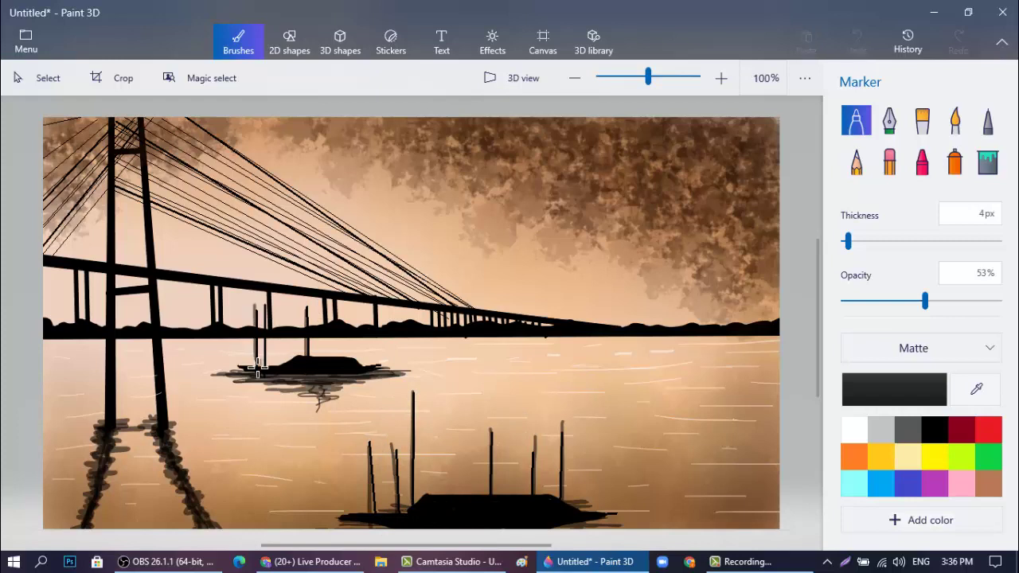
Paint a small flock of birds in the sky above the bridge's far end with the 4 px marker, raising its opacity to 100%.
mouse_move(488, 275)
left_mouse_down()
mouse_move(520, 267)
mouse_move(474, 260)
mouse_move(482, 258)
left_mouse_up()
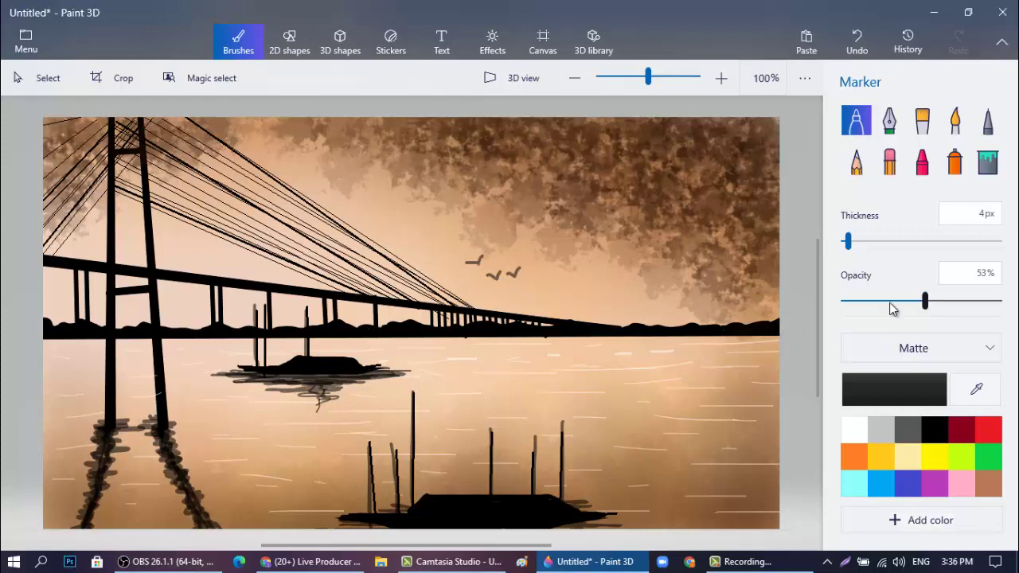
left_click_drag(924, 301, 999, 301)
mouse_move(459, 245)
left_mouse_down()
mouse_move(499, 257)
mouse_move(453, 257)
left_mouse_up()
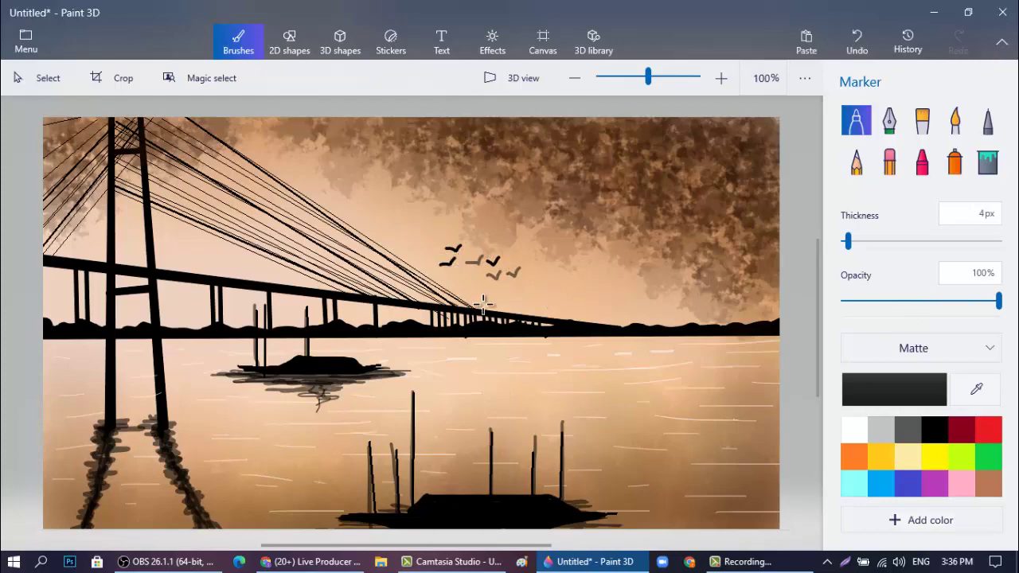